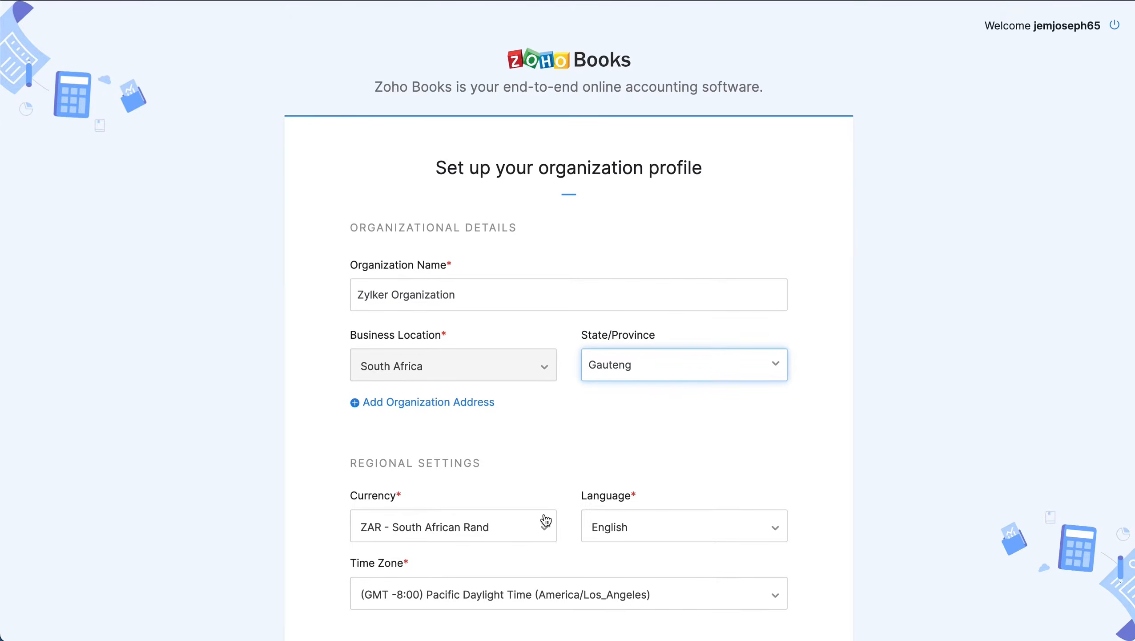
- Complete the Zylker Organization profile (South Africa, Gauteng, ZAR, English) and scroll down the form
left_click(452, 547)
scroll(452, 546, "down", 1)
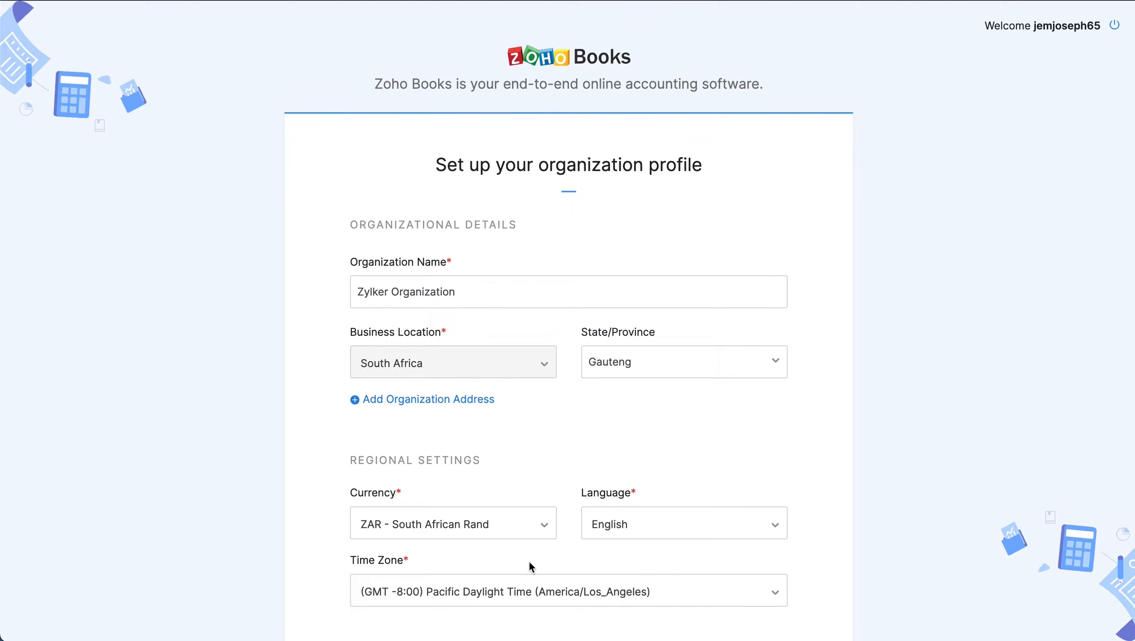
- Set the time zone to (GMT 2:00) South Africa Standard Time
scroll(655, 554, "down", 5)
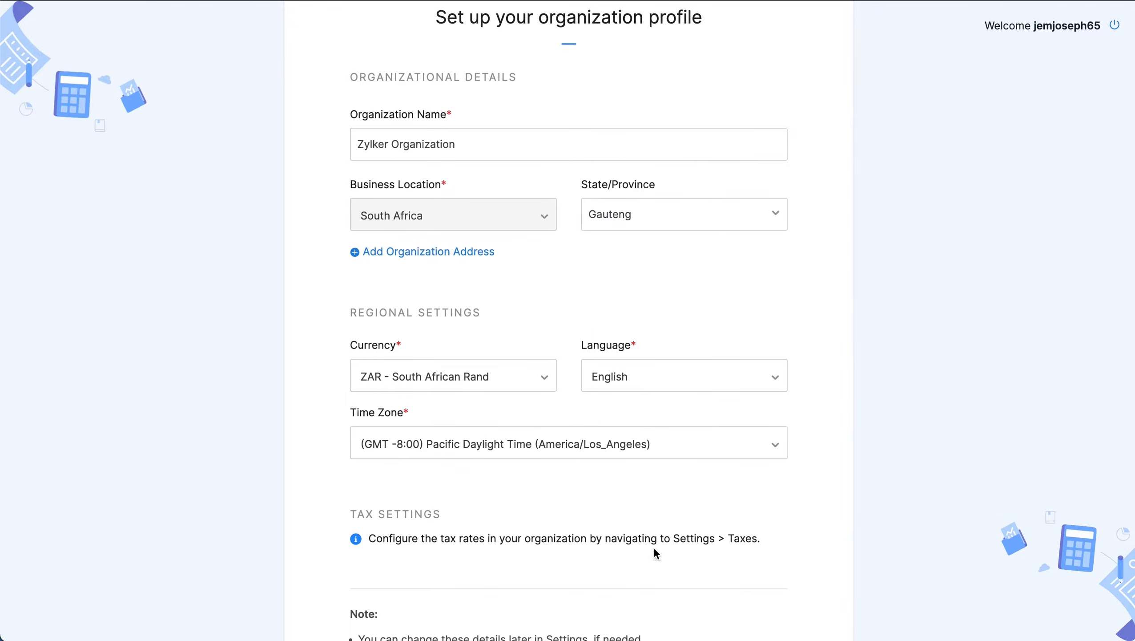
left_click(602, 406)
type("sou")
left_click(596, 480)
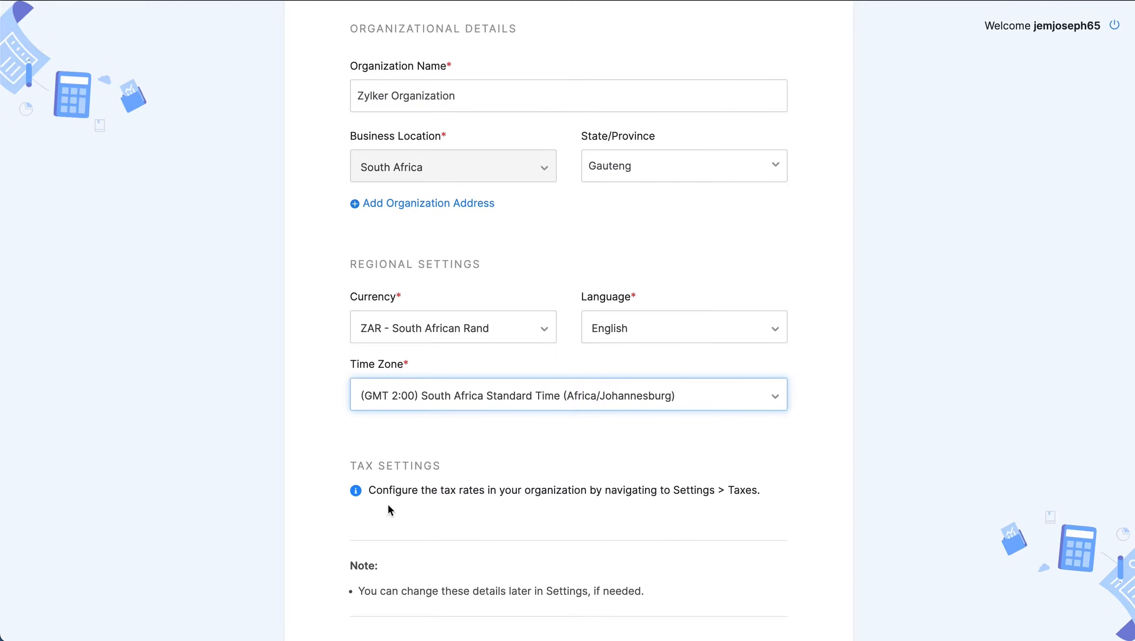
- Finish creating the organization with Get Started and decline the introductory tour
scroll(432, 501, "down", 3)
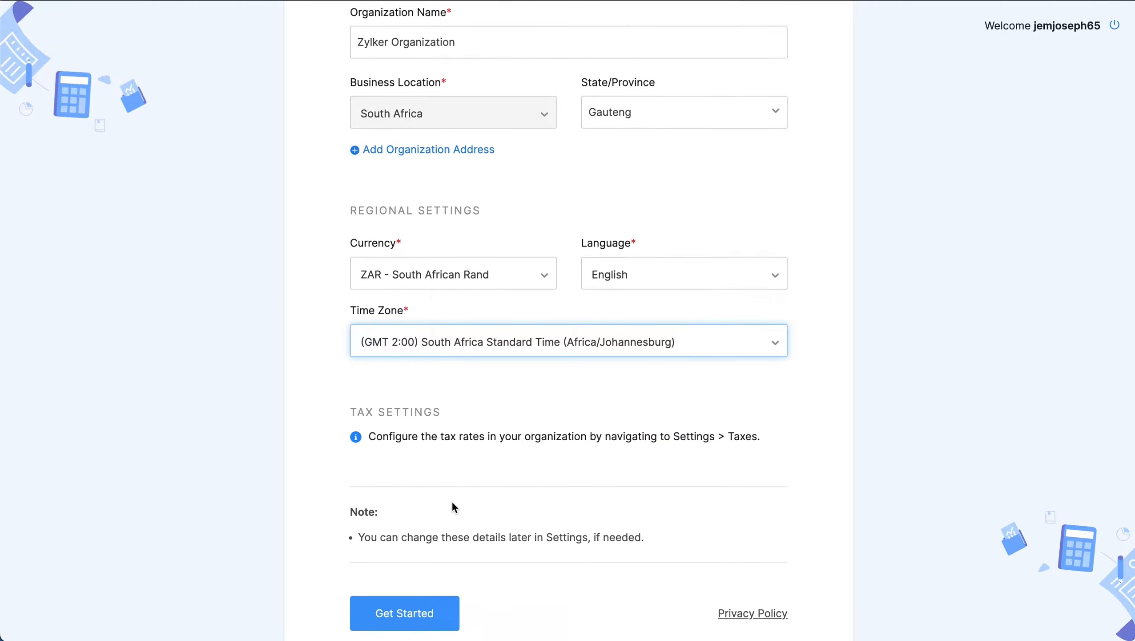
left_click(407, 573)
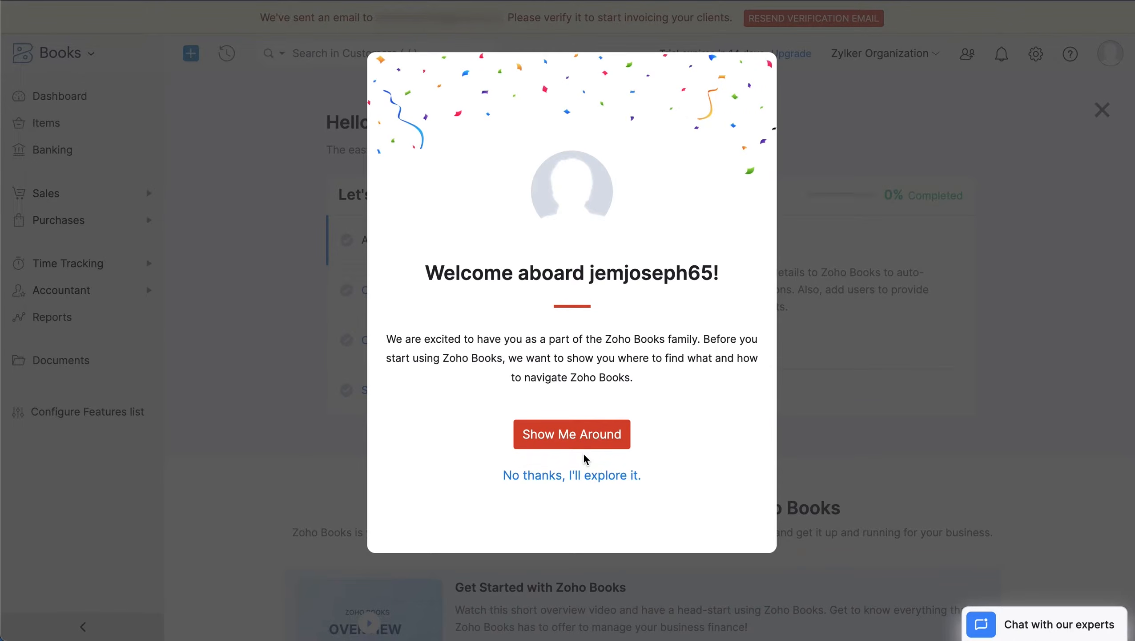
left_click(576, 477)
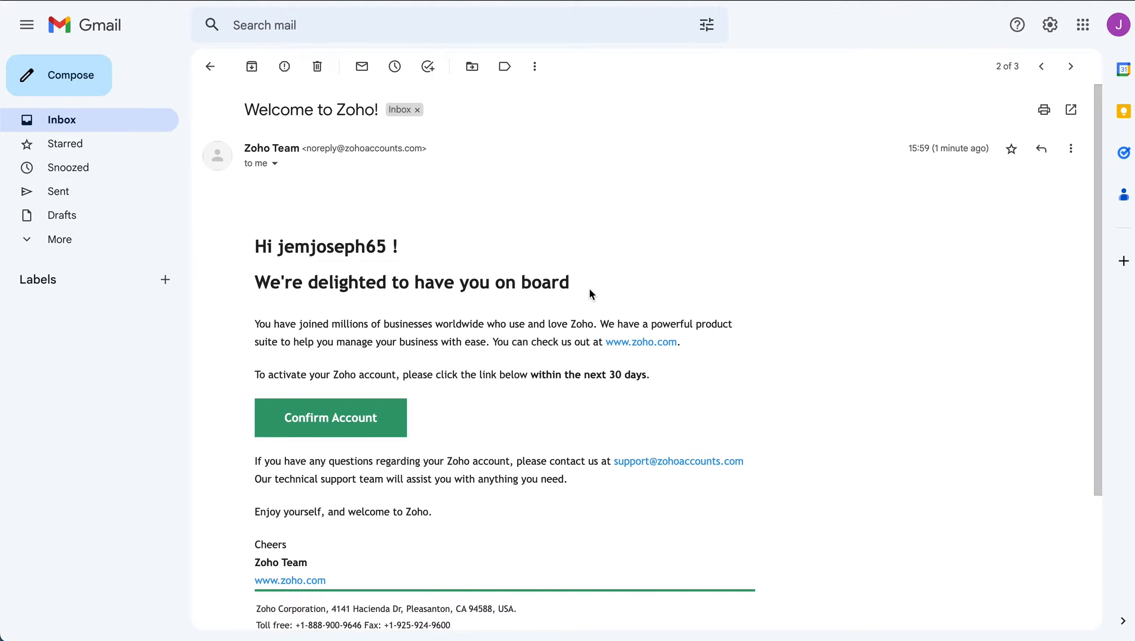
- Confirm and verify the Zoho account from the Welcome to Zoho email, then return to the account
left_click(322, 418)
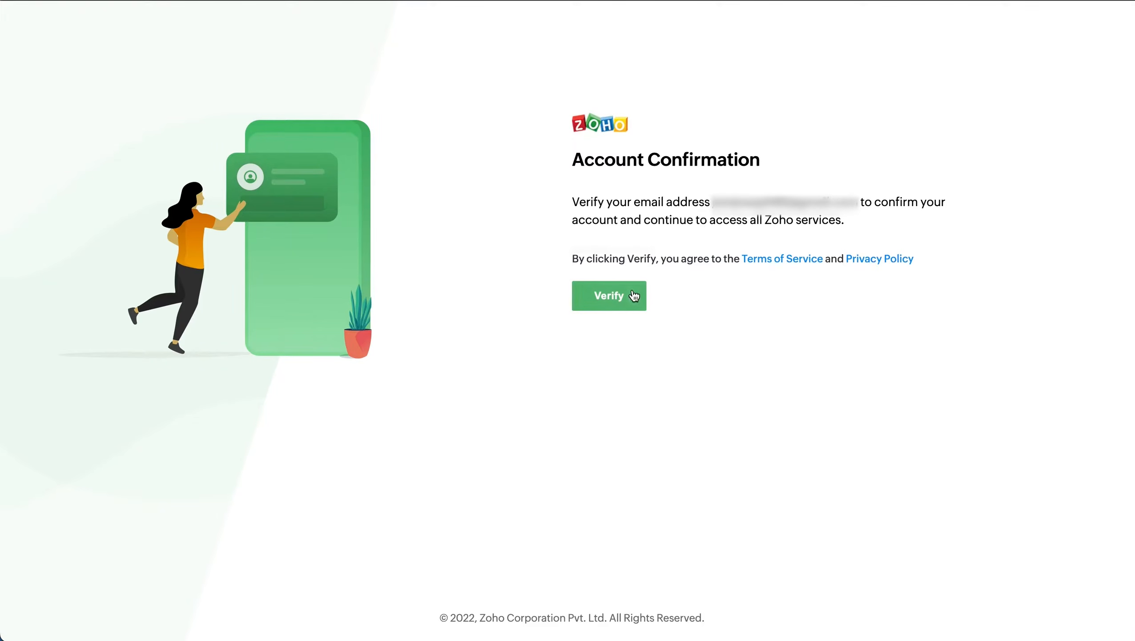
left_click(618, 310)
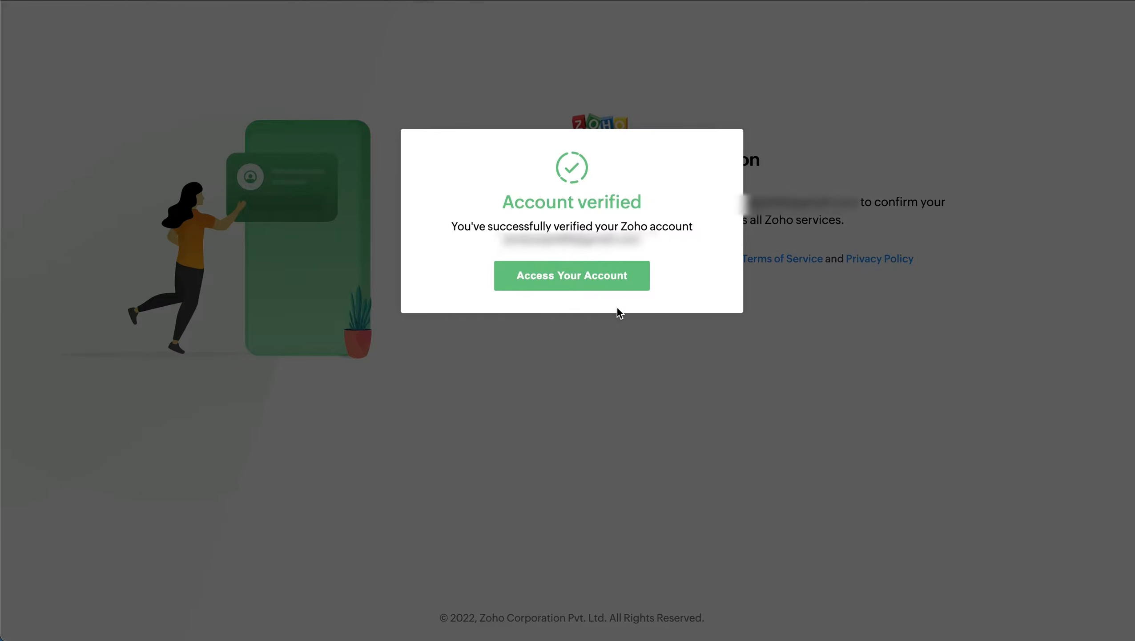
left_click(603, 289)
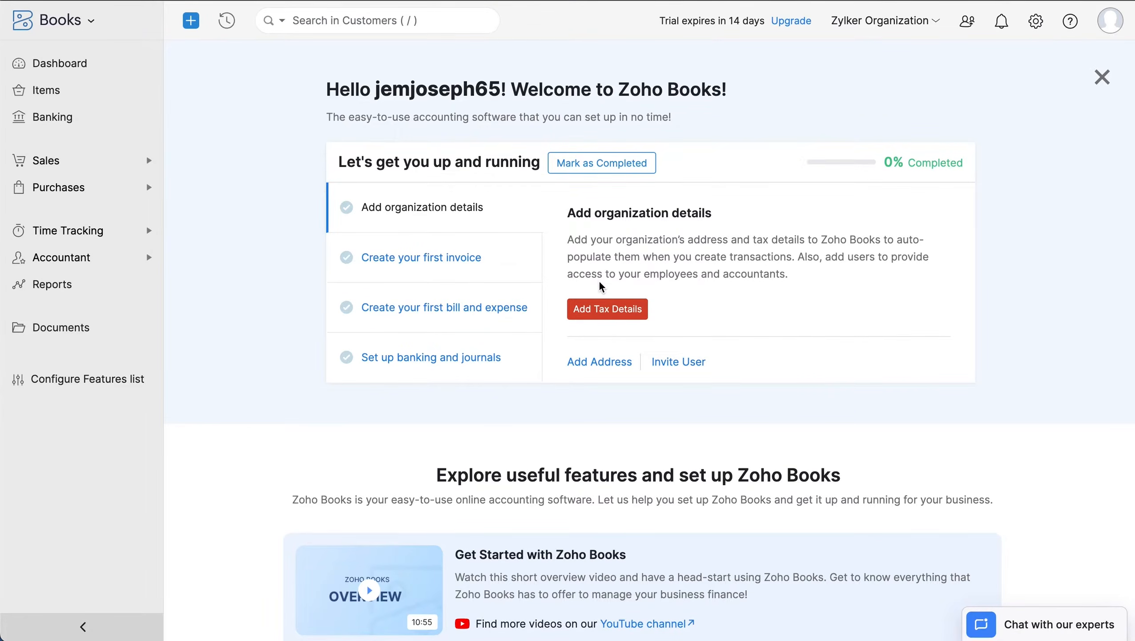
- Scroll through the welcome page's feature suggestions, then open the Settings panel from the gear icon
scroll(602, 286, "down", 8)
scroll(602, 286, "down", 15)
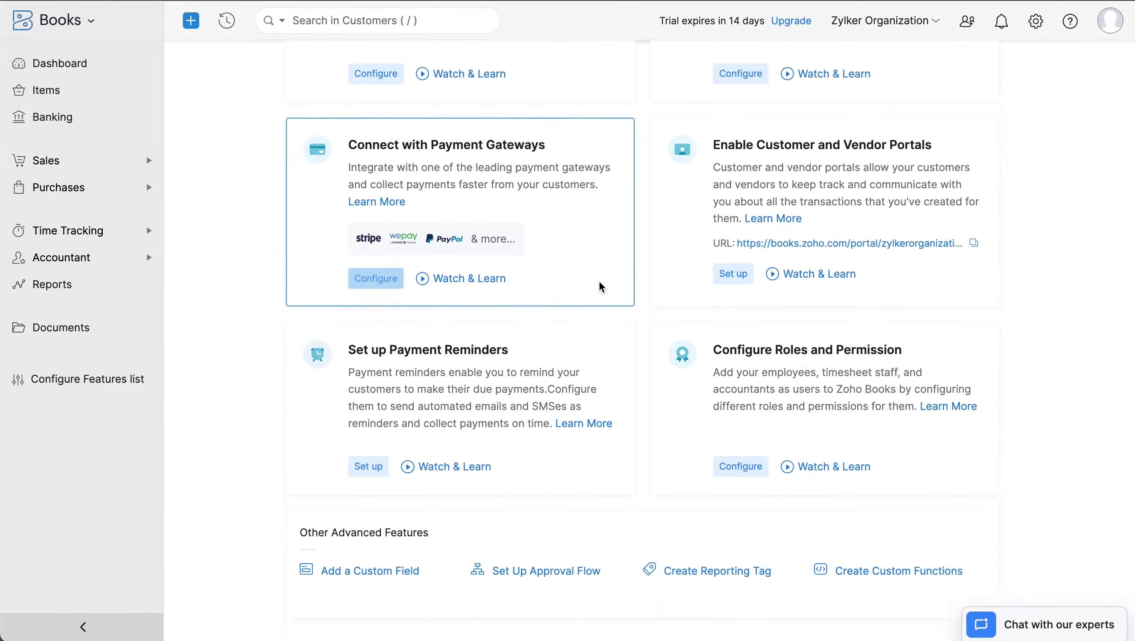
scroll(602, 287, "down", 7)
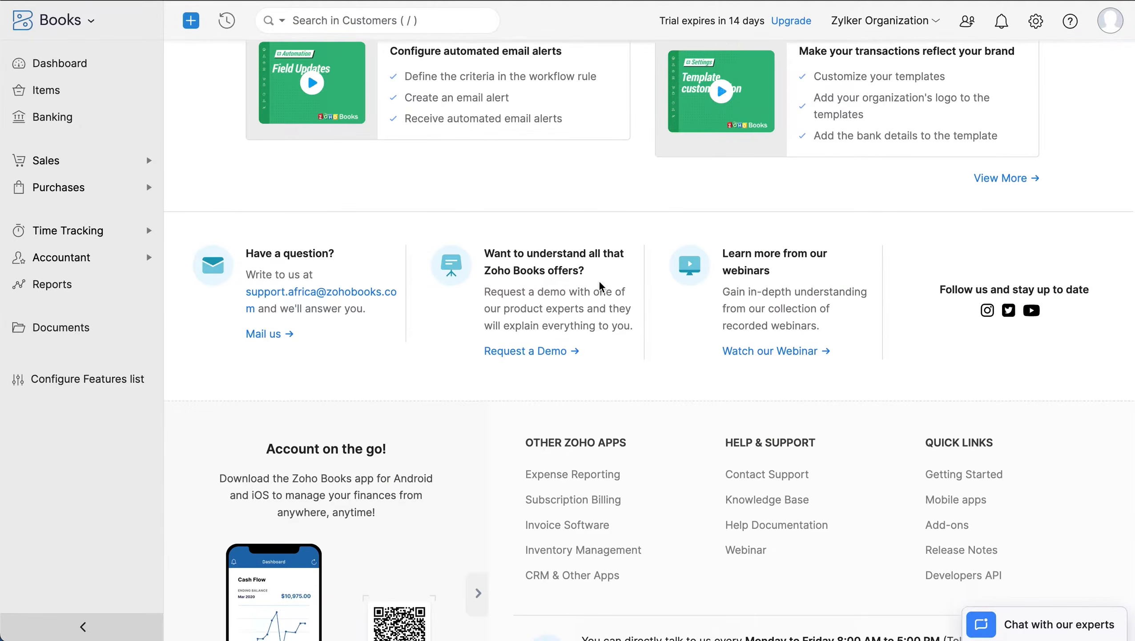
scroll(602, 287, "up", 16)
scroll(602, 286, "up", 10)
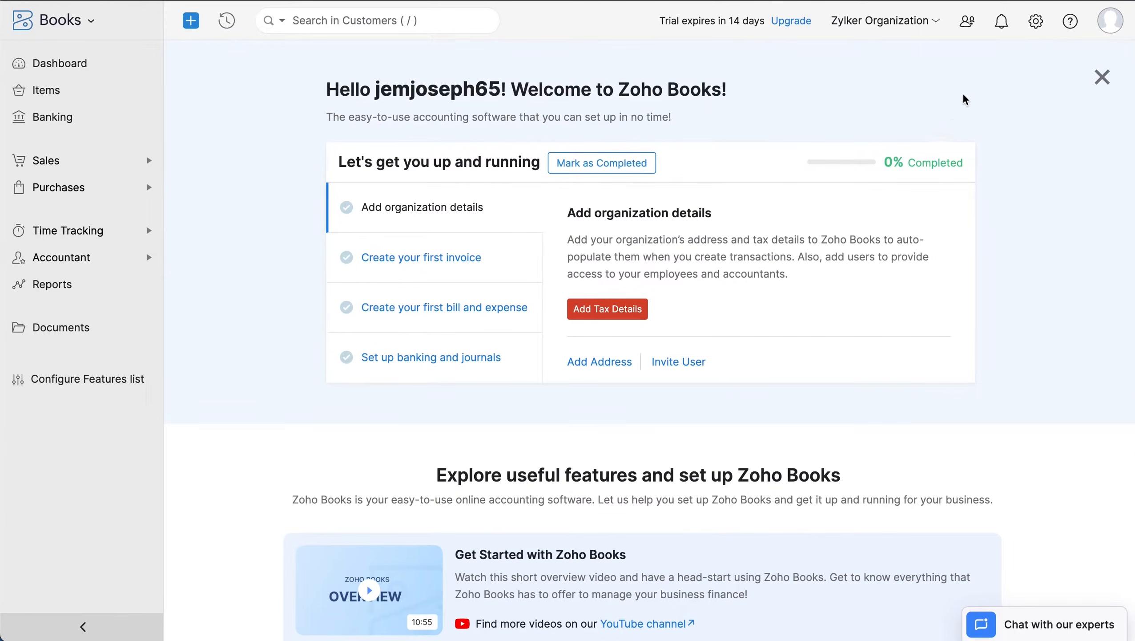
left_click(1034, 28)
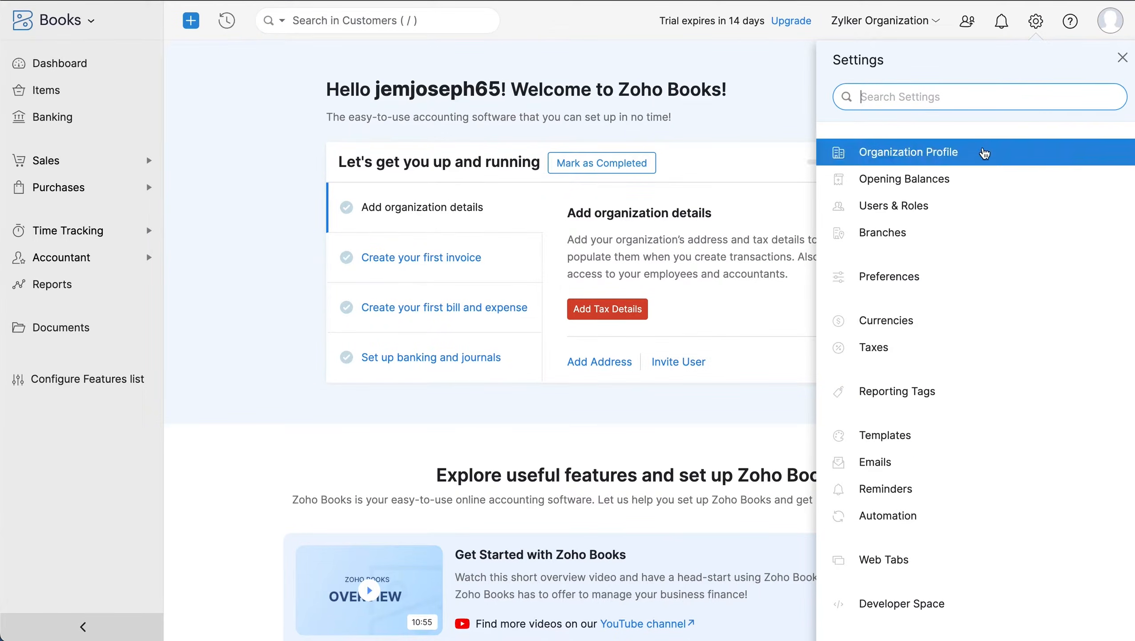
- In Organization Profile, set the industry to Art and Design and paste in the street address
left_click(982, 161)
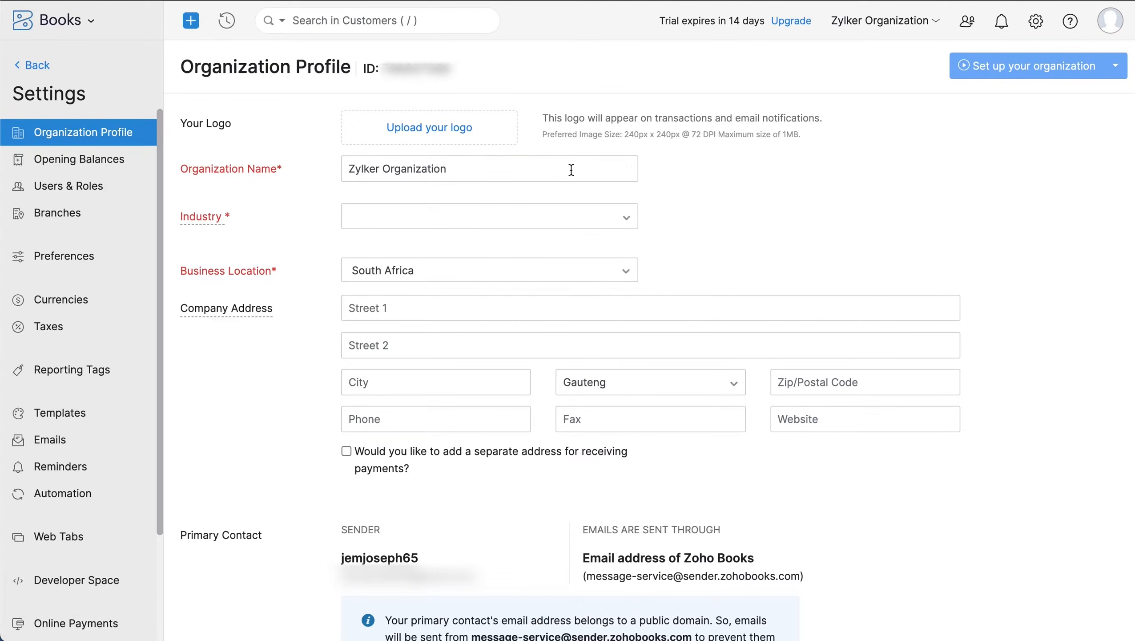
left_click(445, 218)
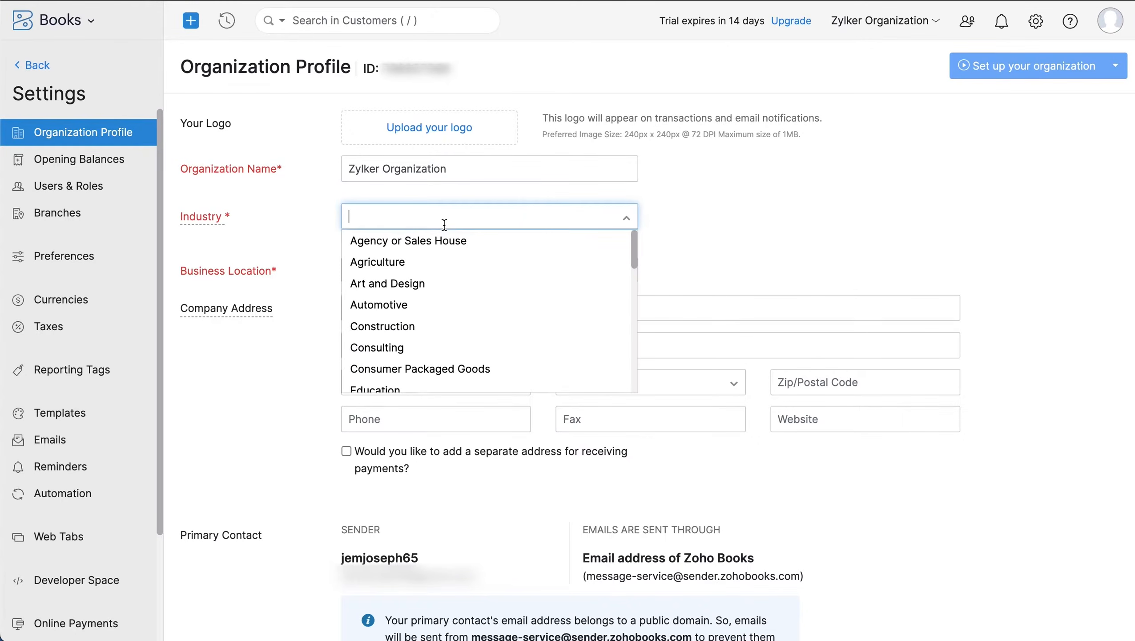
left_click(445, 285)
left_click(410, 308)
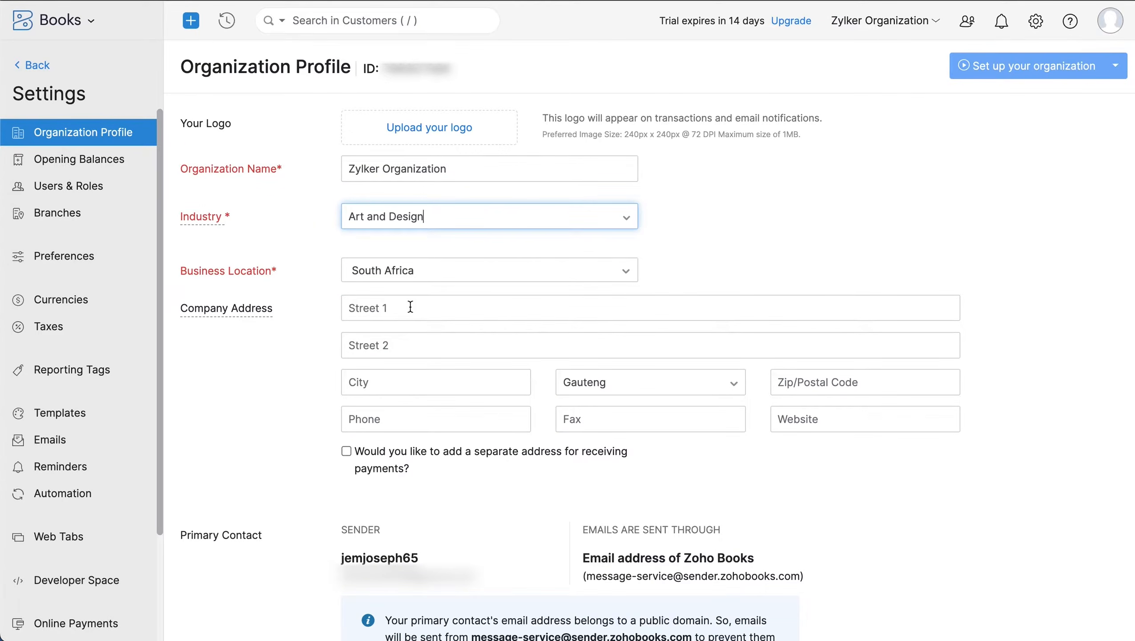
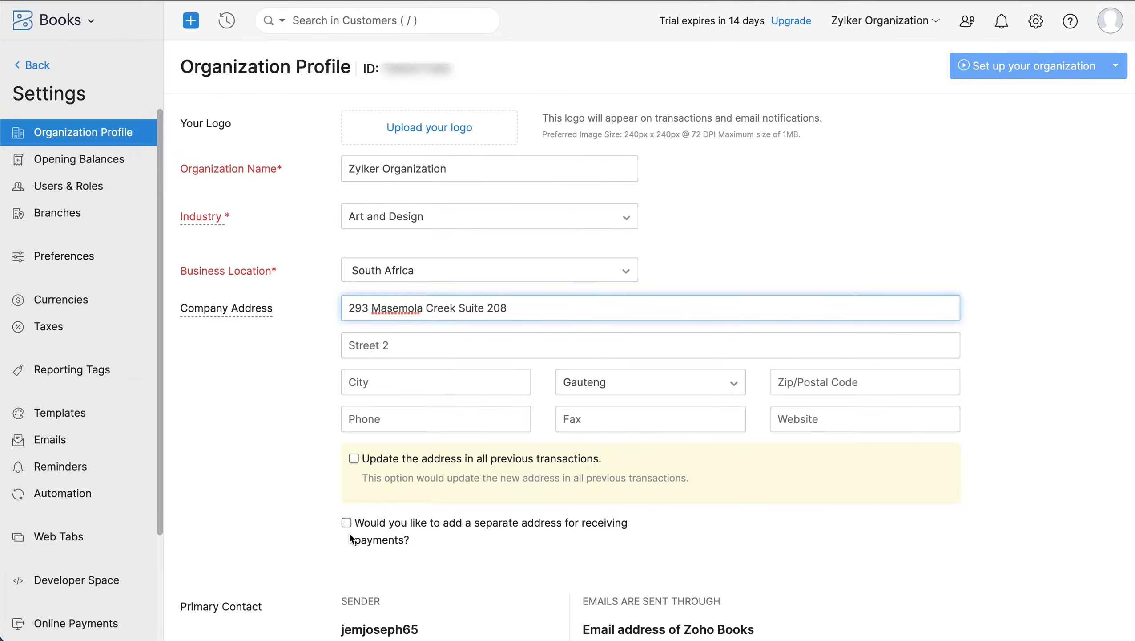
- Set the fiscal year to April - March, add a label-value field, and save the profile
scroll(349, 533, "down", 5)
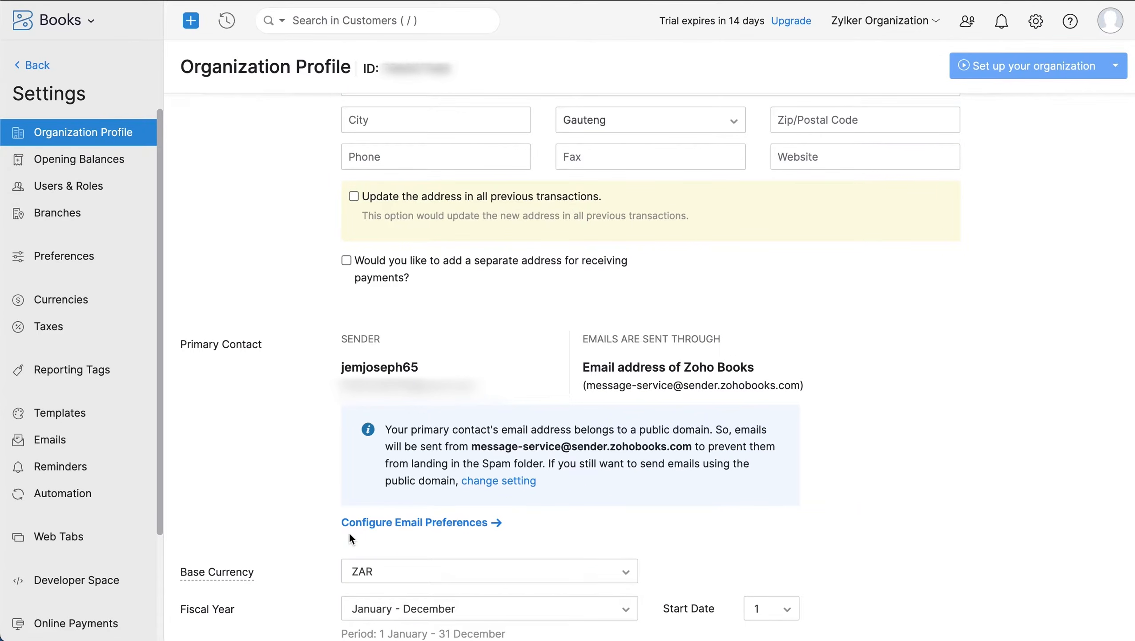
scroll(349, 534, "down", 5)
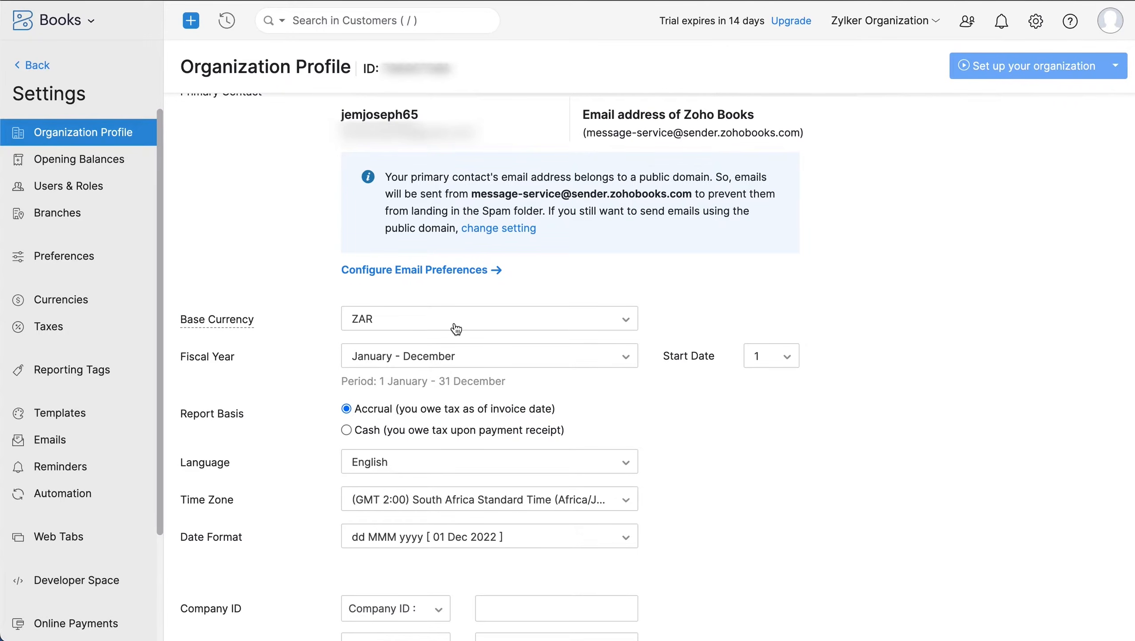
left_click(445, 357)
left_click(418, 487)
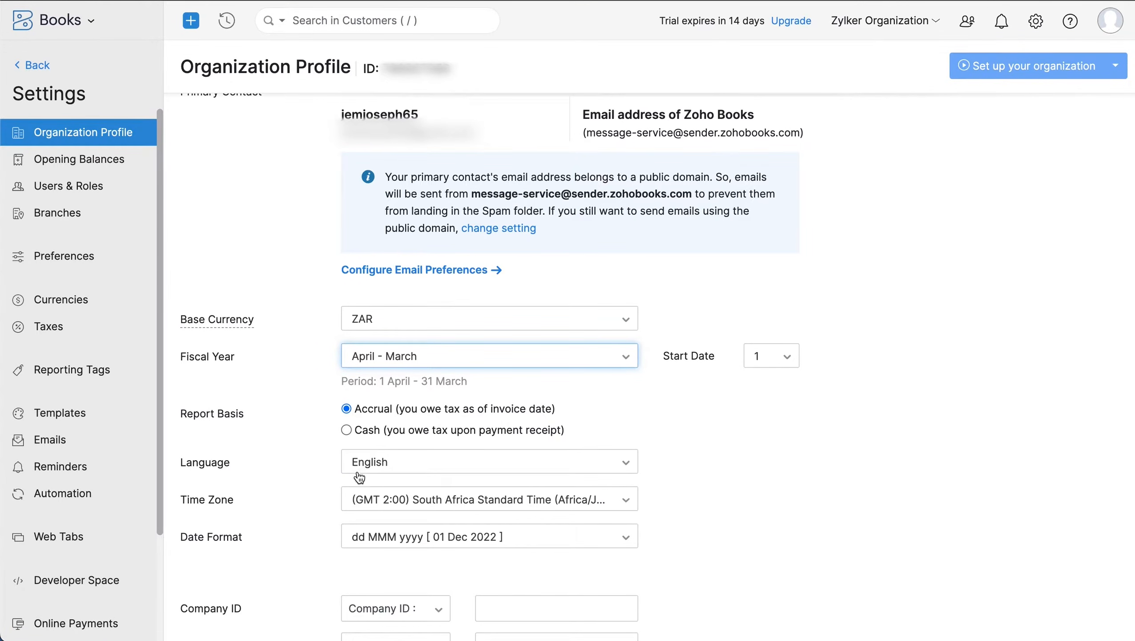
scroll(359, 552, "down", 5)
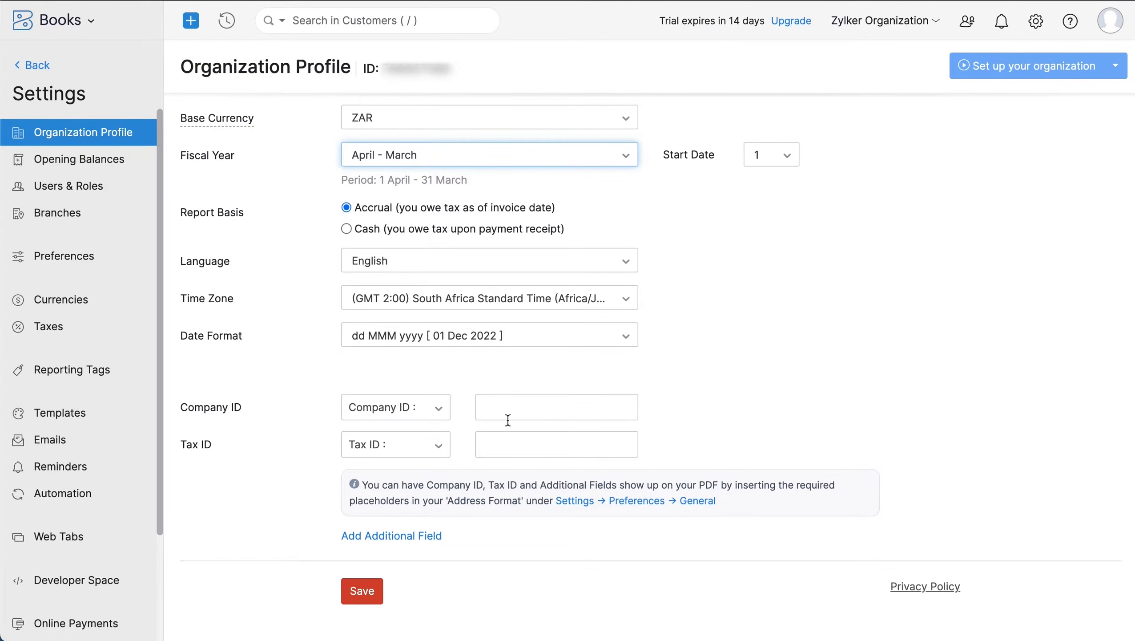
left_click(431, 536)
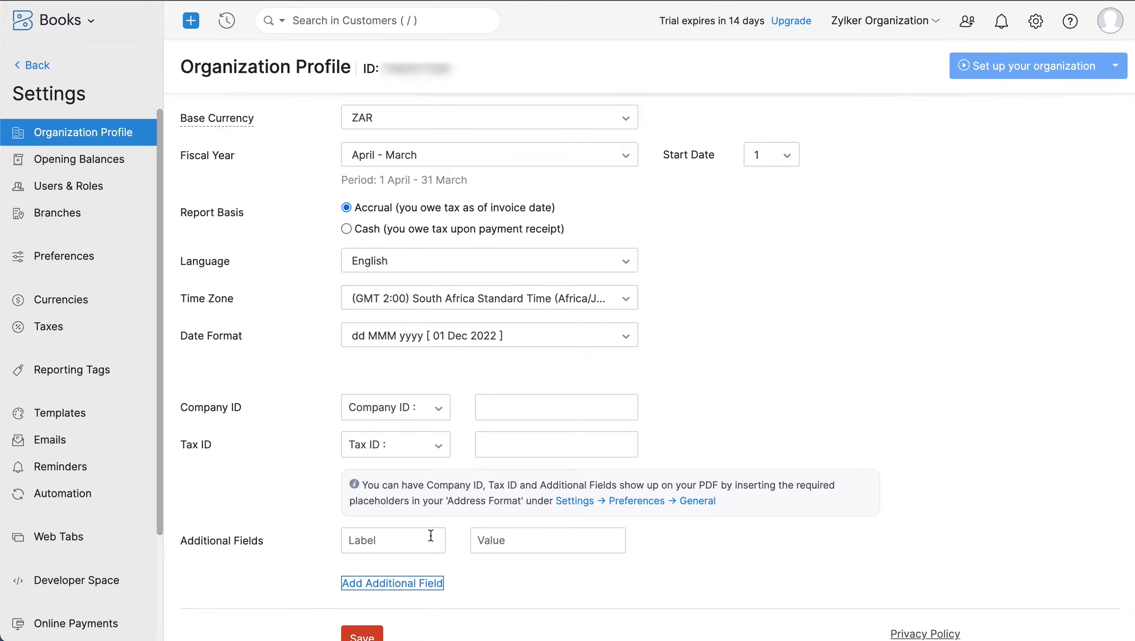
scroll(431, 535, "down", 2)
left_click(368, 578)
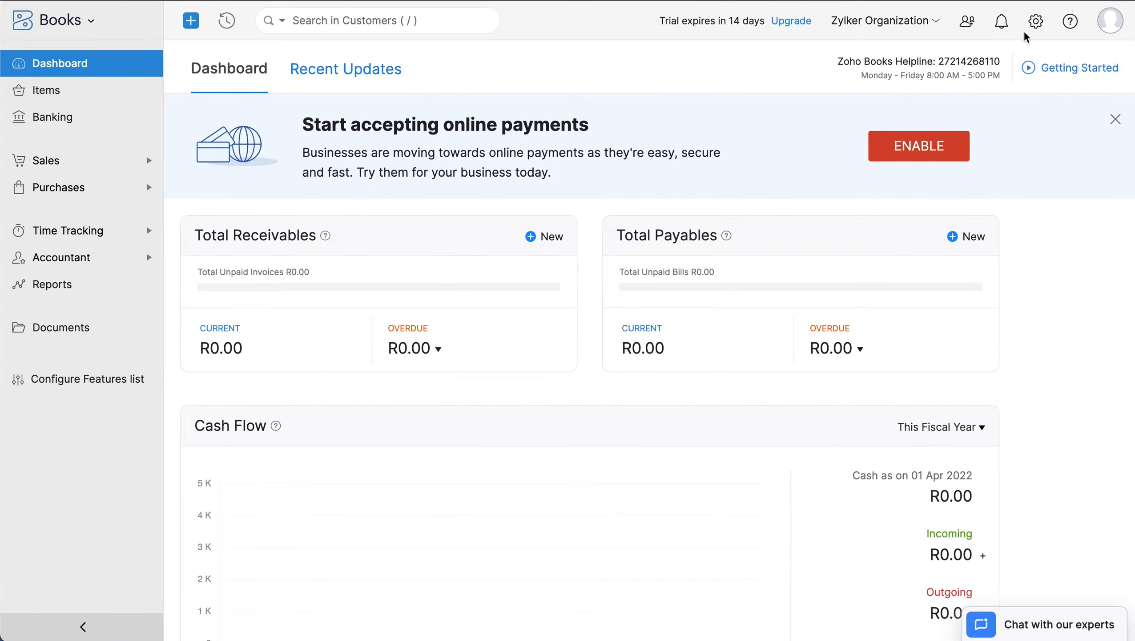
left_click(1035, 22)
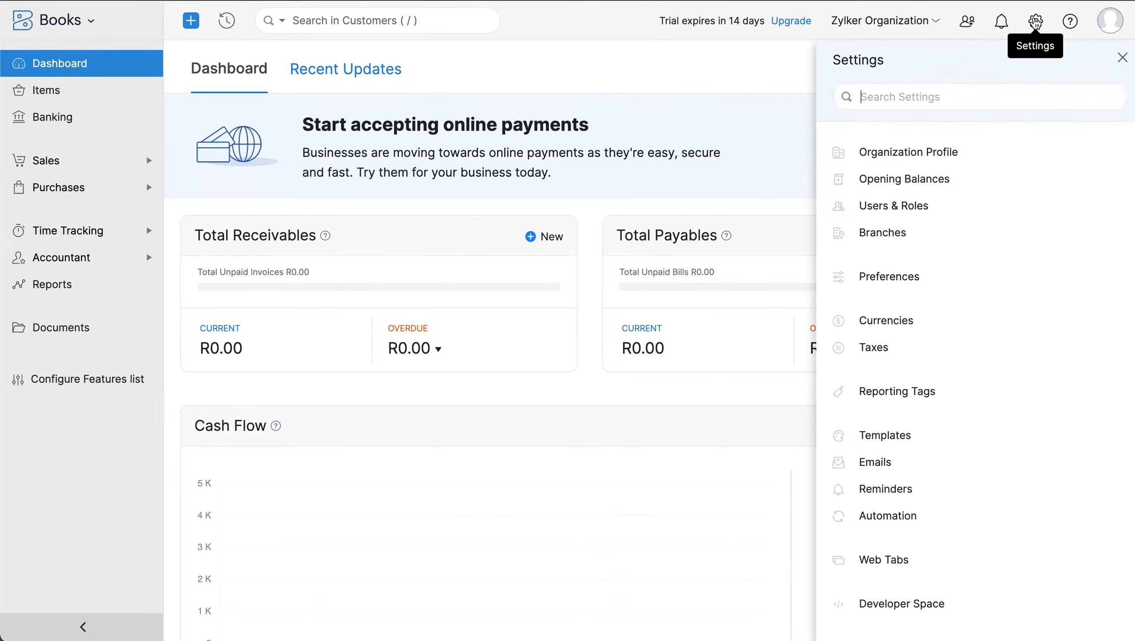
- Create a new tax named VAT at a 15% rate
left_click(984, 350)
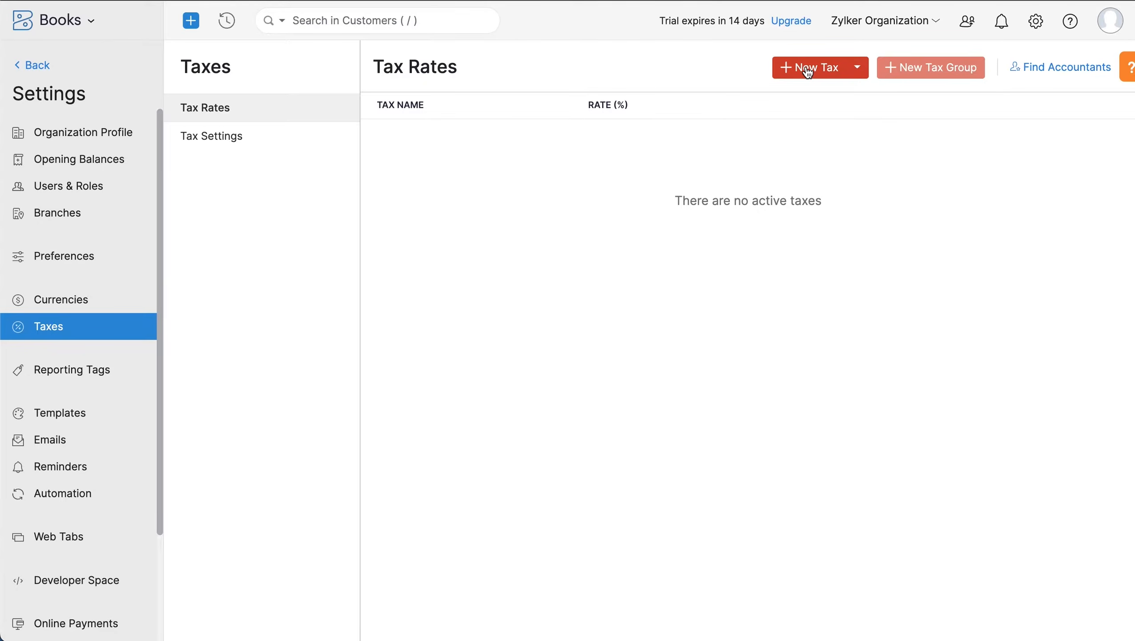
left_click(808, 71)
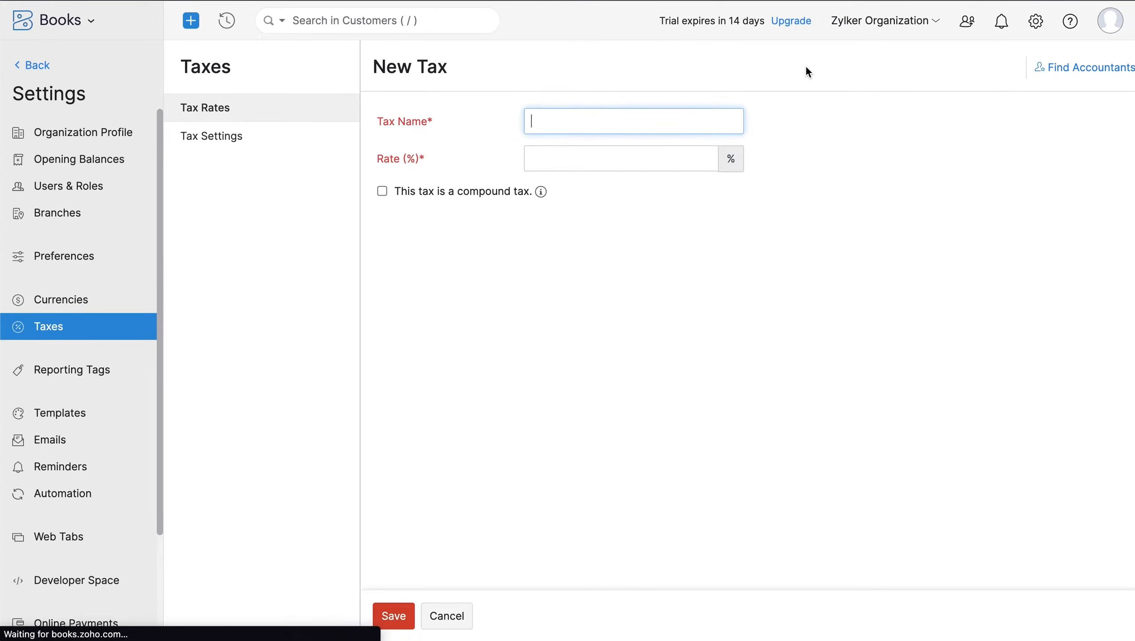
type("VAT")
left_click(634, 156)
type("15")
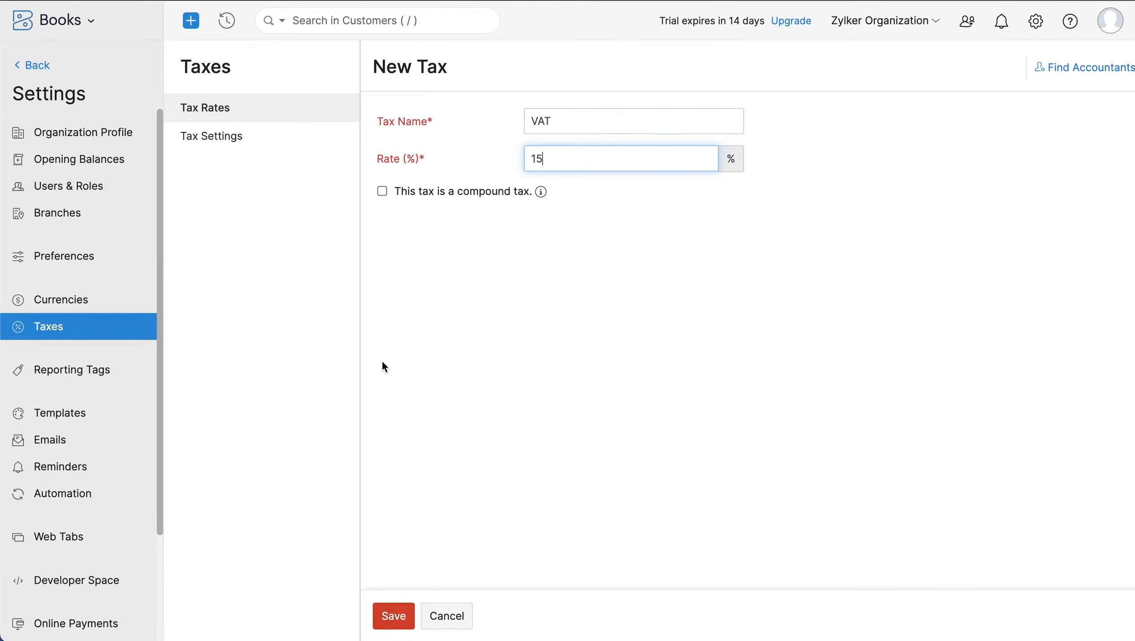
left_click(384, 615)
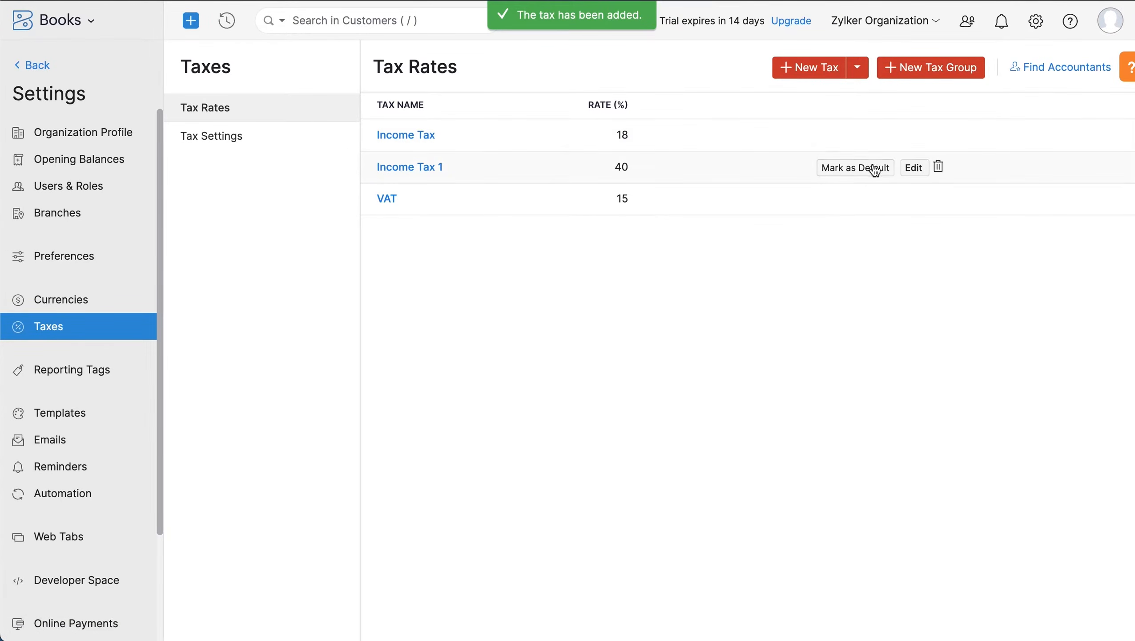
- Create the tax group Income Tax Individuals combining Income Tax 1 and VAT for 55%
left_click(922, 72)
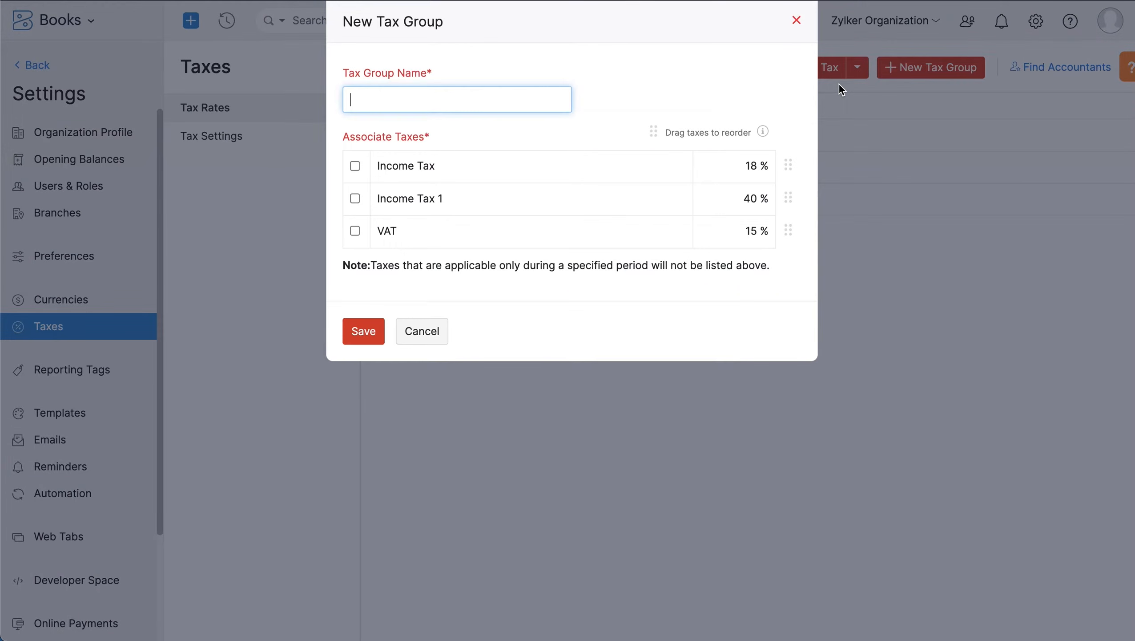
type("Income Tax Individuals")
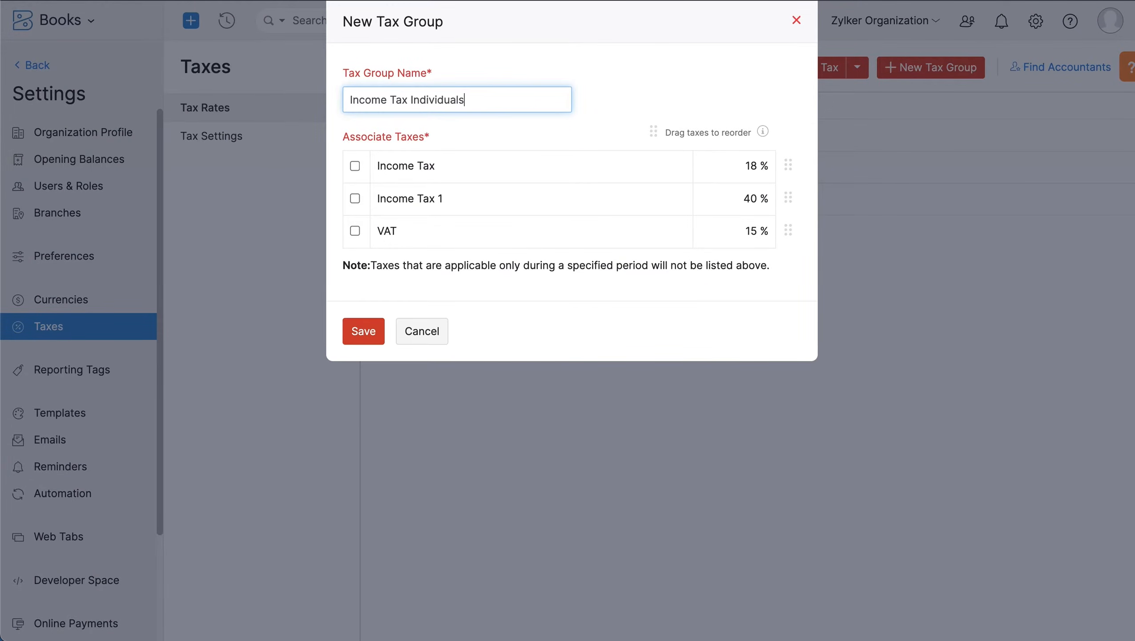
left_click(355, 198)
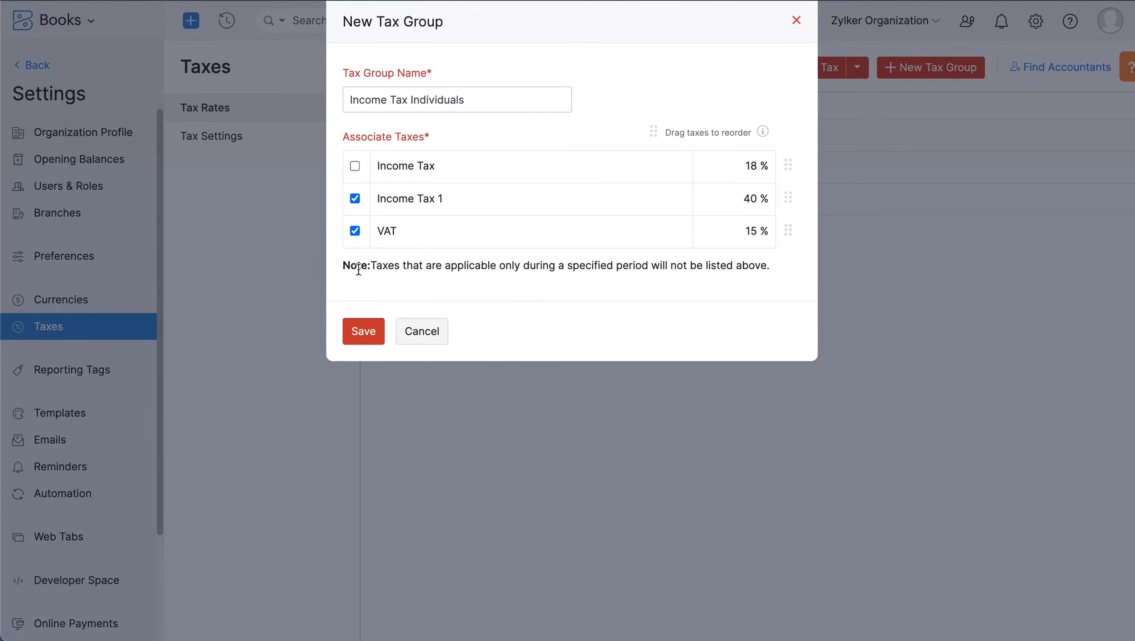
left_click(367, 334)
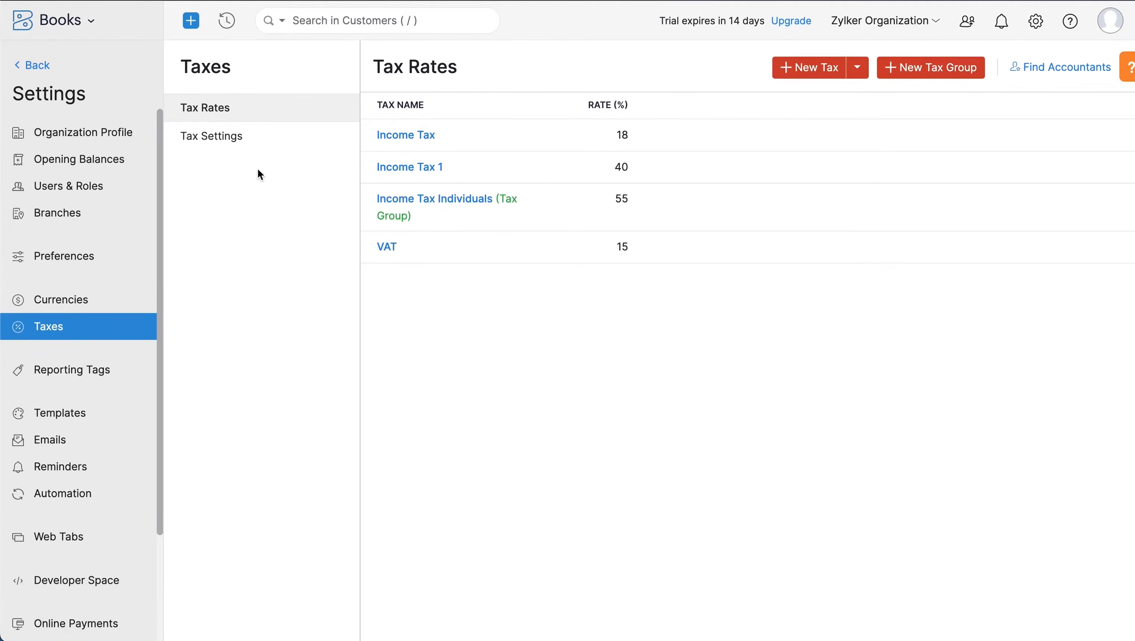
left_click(259, 144)
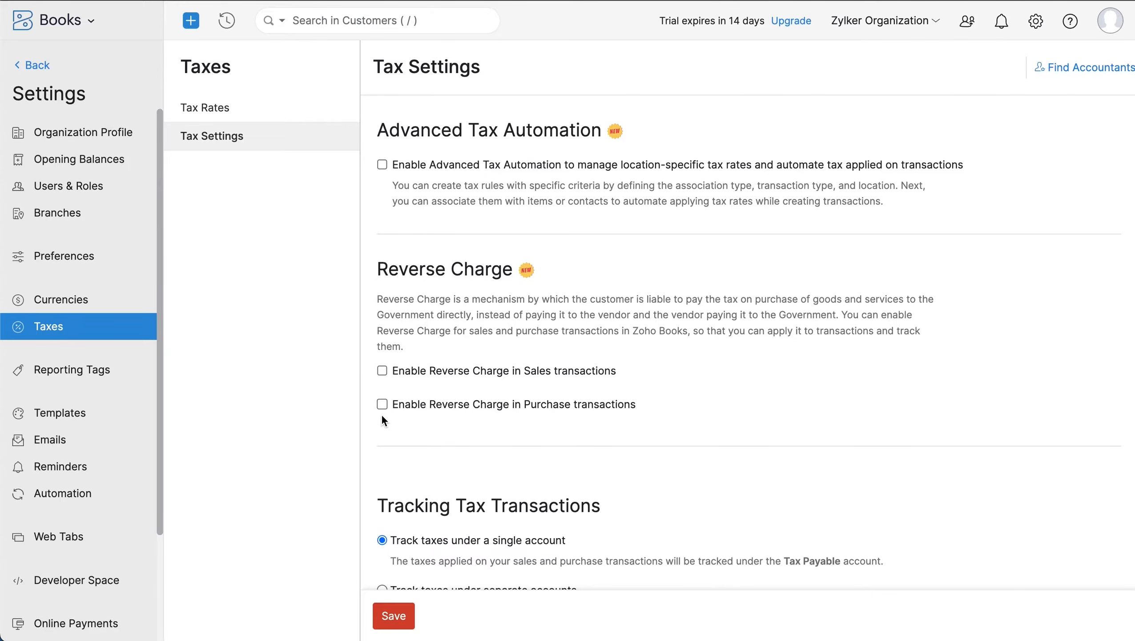
- Review the Tax Settings options and save them with taxes tracked under a single account
scroll(382, 416, "down", 3)
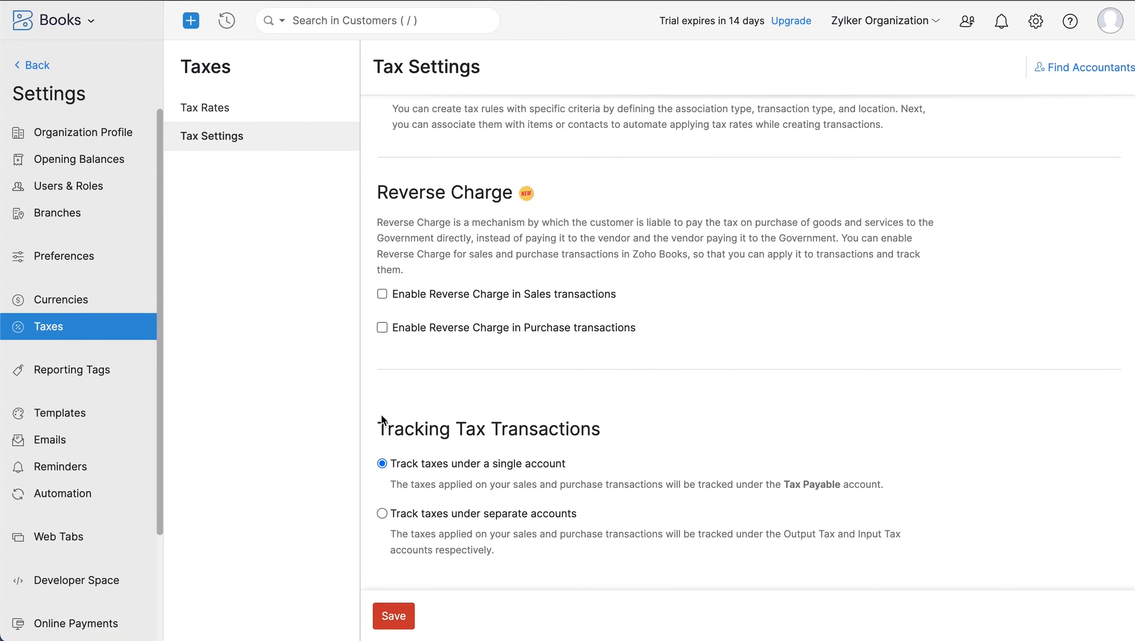
scroll(382, 415, "down", 3)
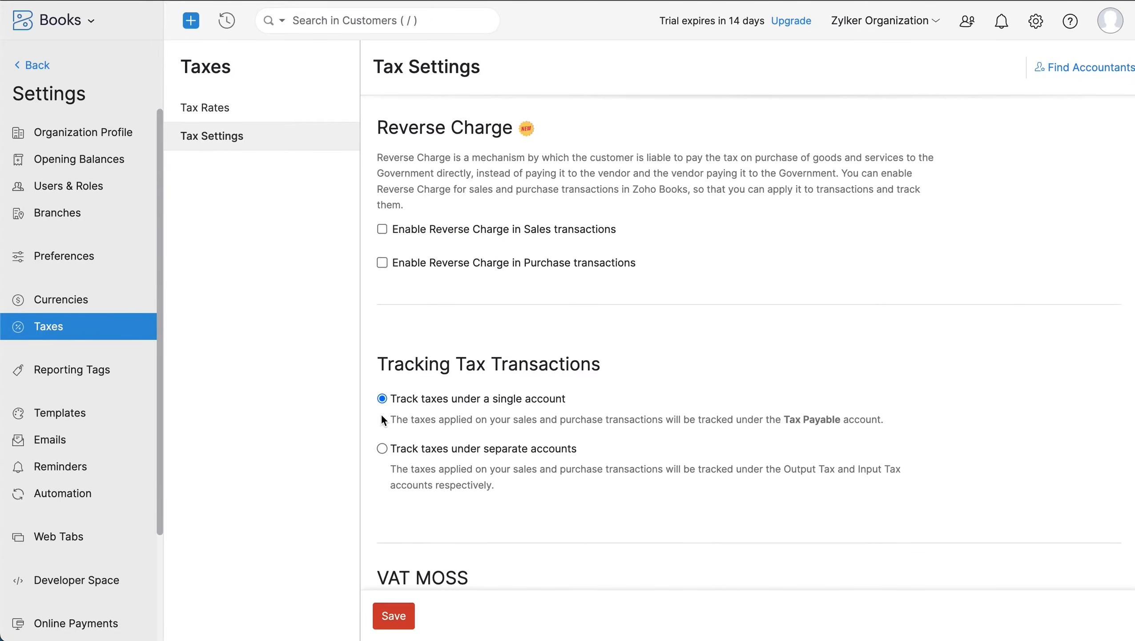
scroll(383, 421, "down", 2)
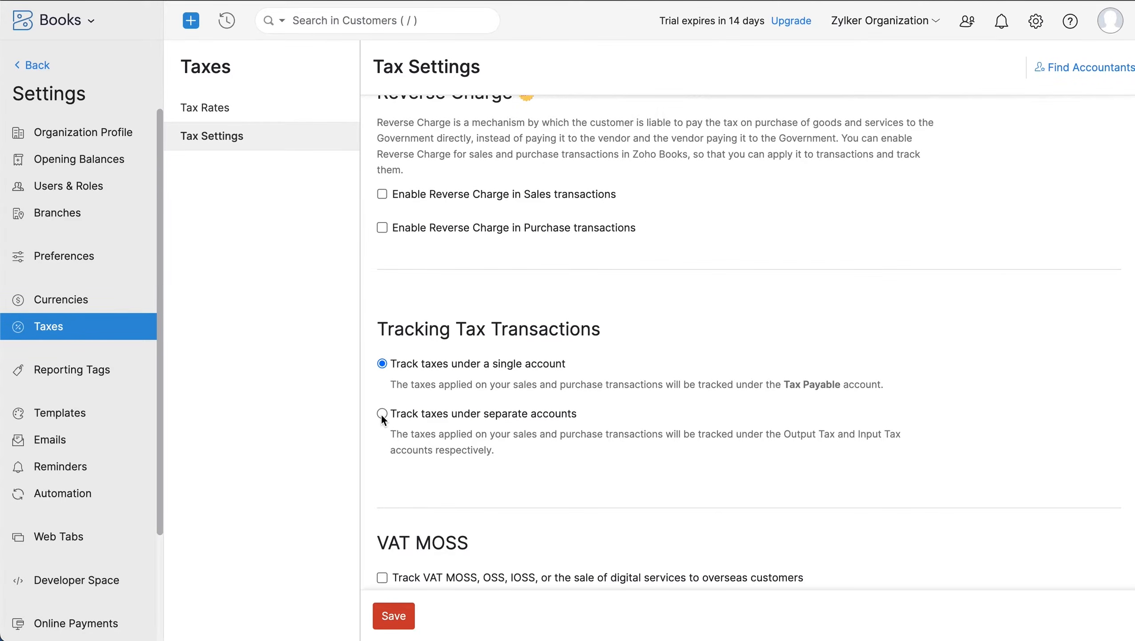
scroll(383, 415, "down", 4)
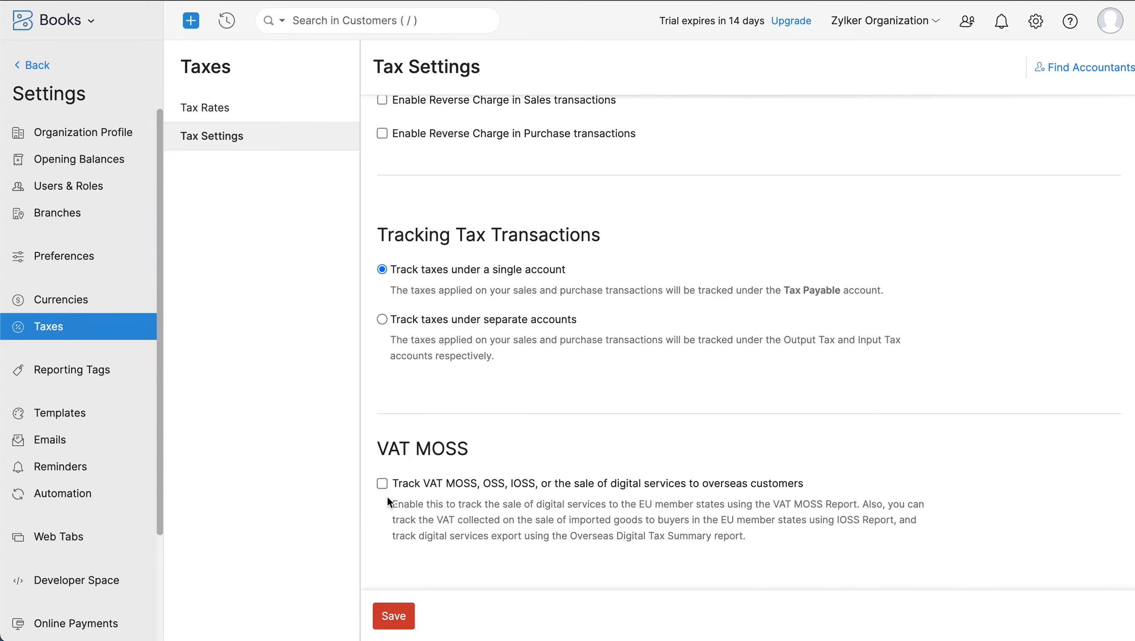
left_click(395, 618)
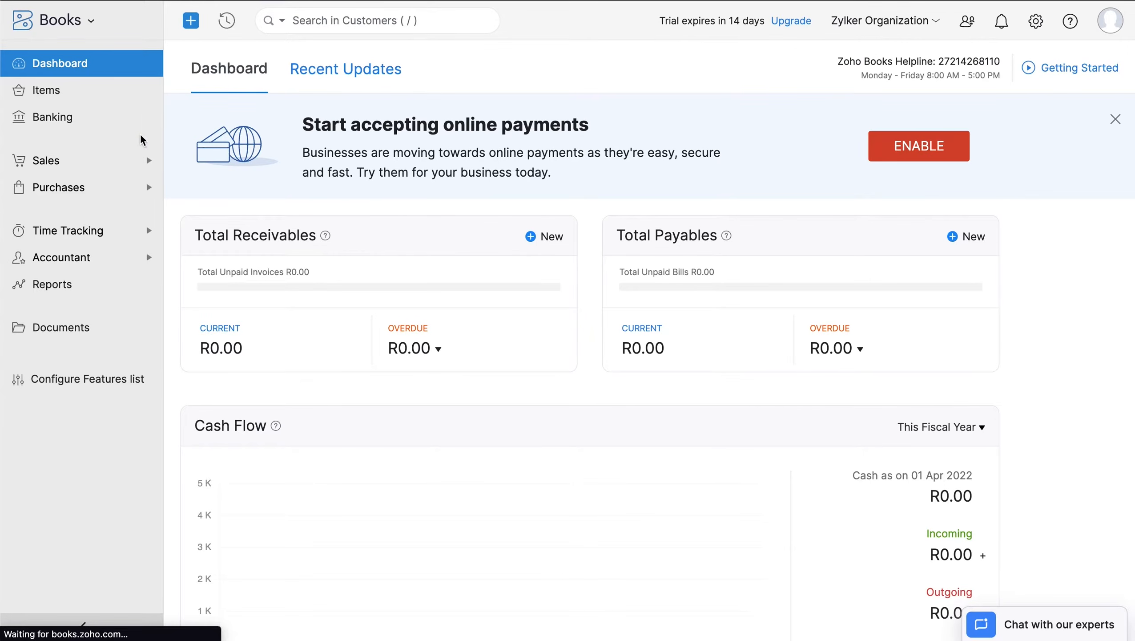
- Browse the Items and Banking pages, then the Customers, Estimates and Sales Orders lists
left_click(81, 95)
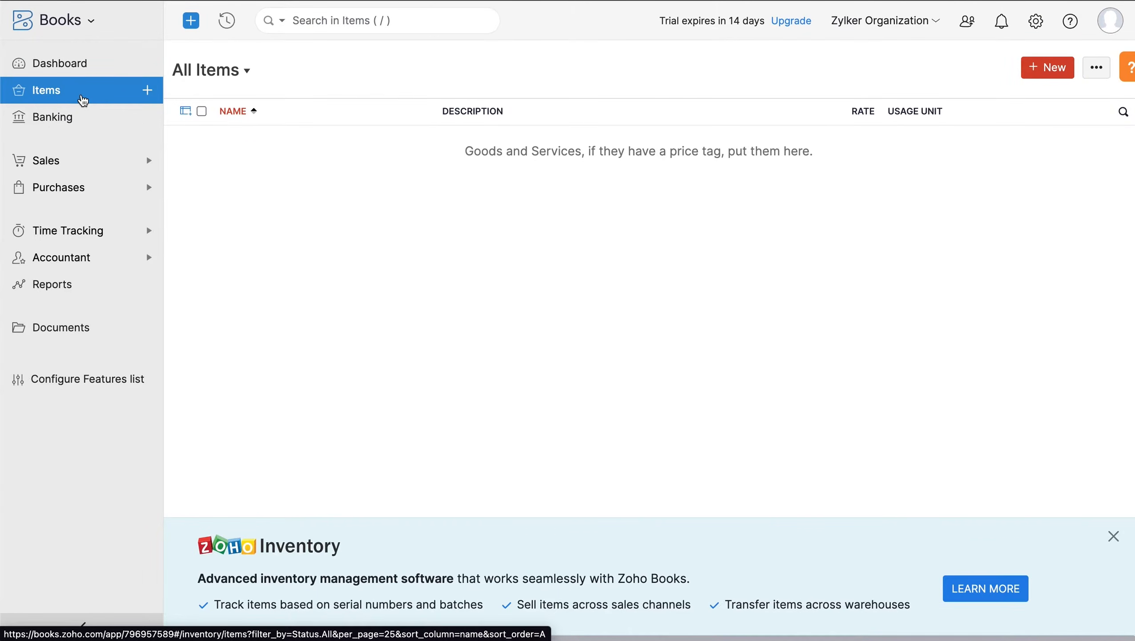
left_click(91, 121)
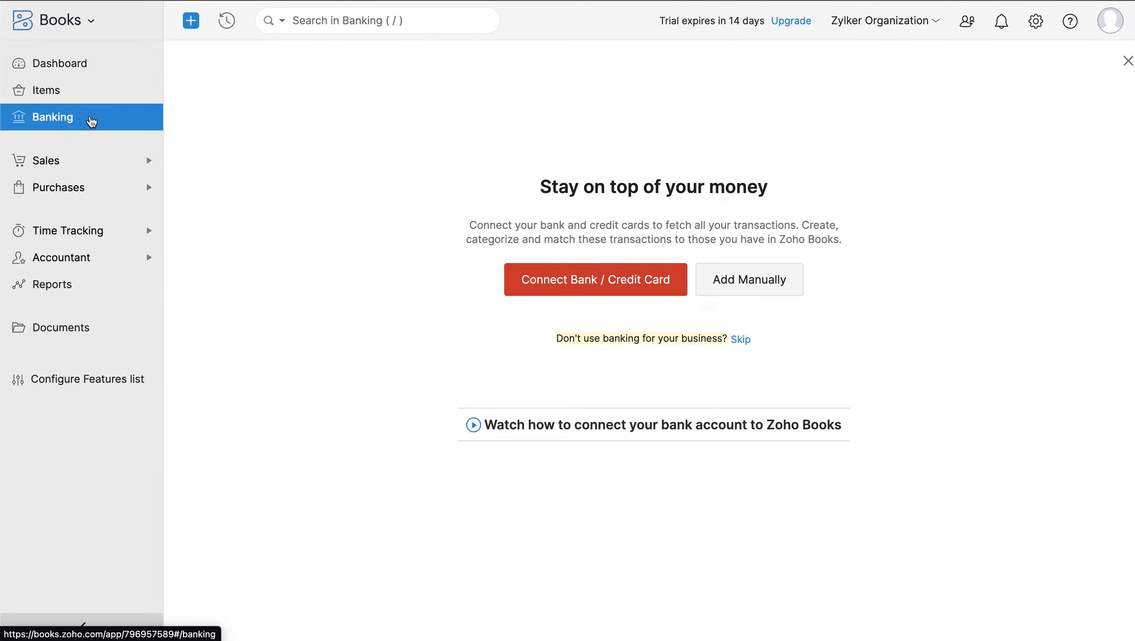
left_click(112, 162)
left_click(118, 198)
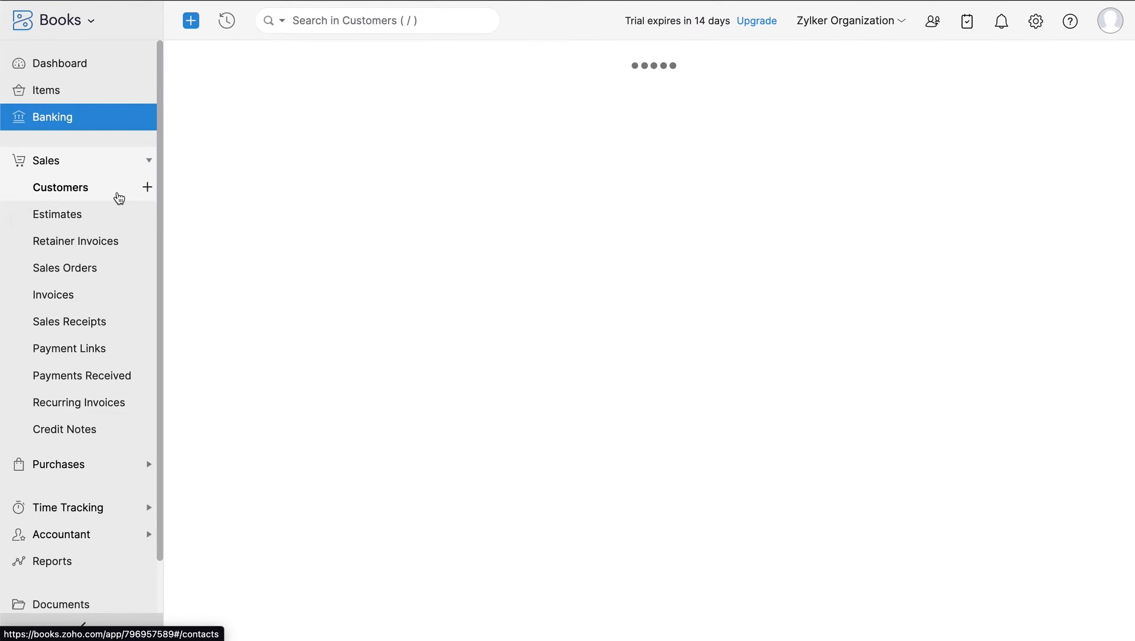
left_click(120, 220)
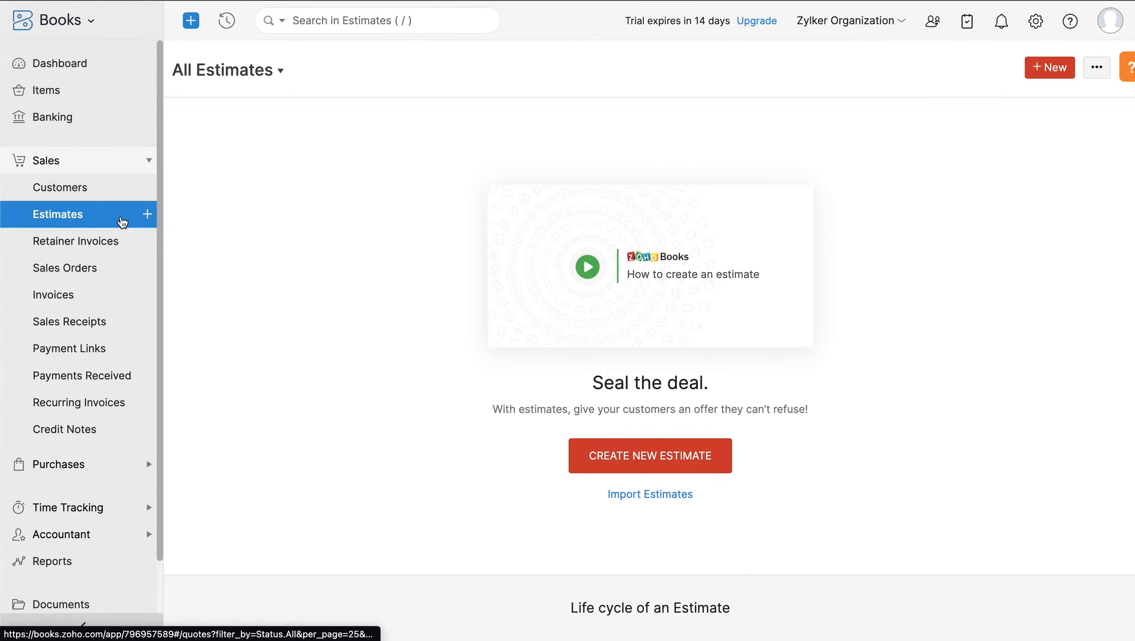
left_click(114, 275)
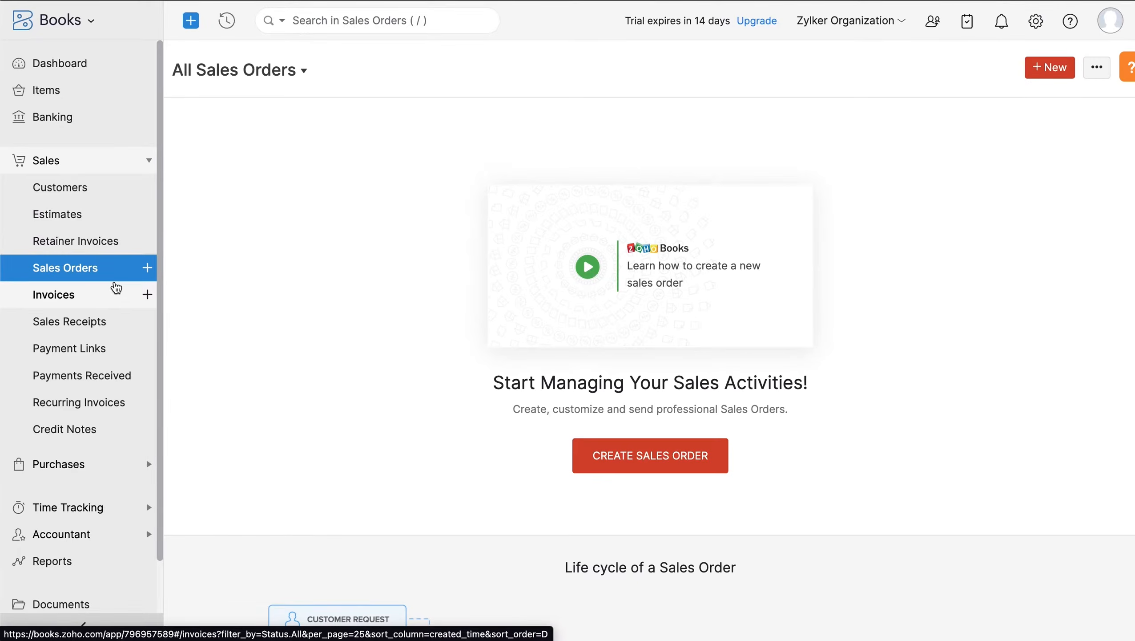
- View the Invoices, Payments Received, Recurring Invoices and Credit Notes lists
left_click(113, 295)
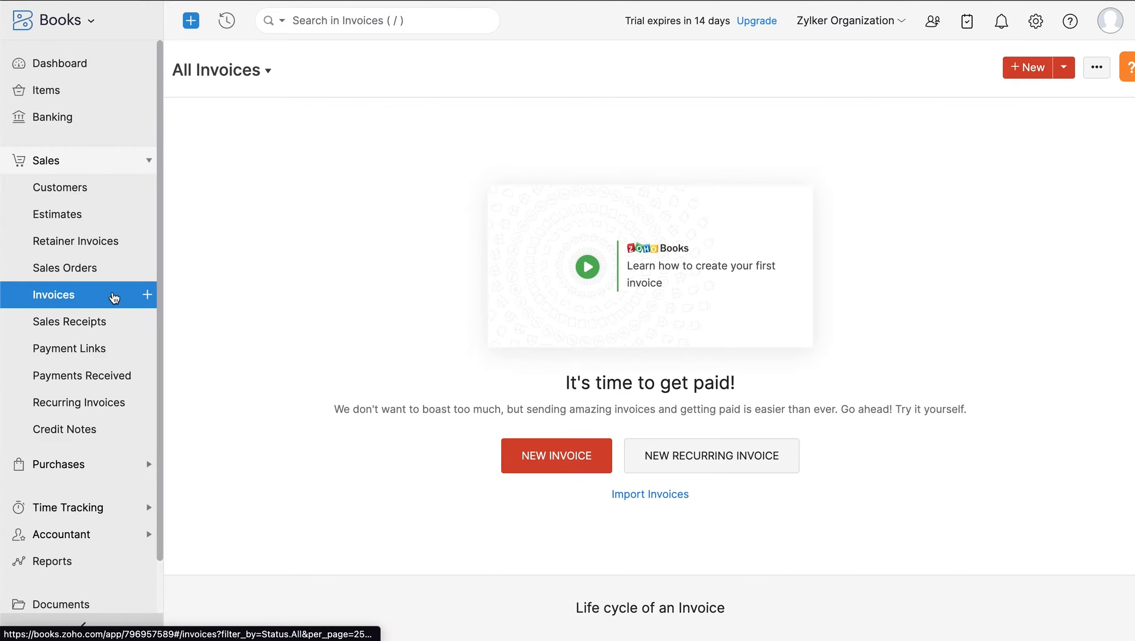
left_click(126, 380)
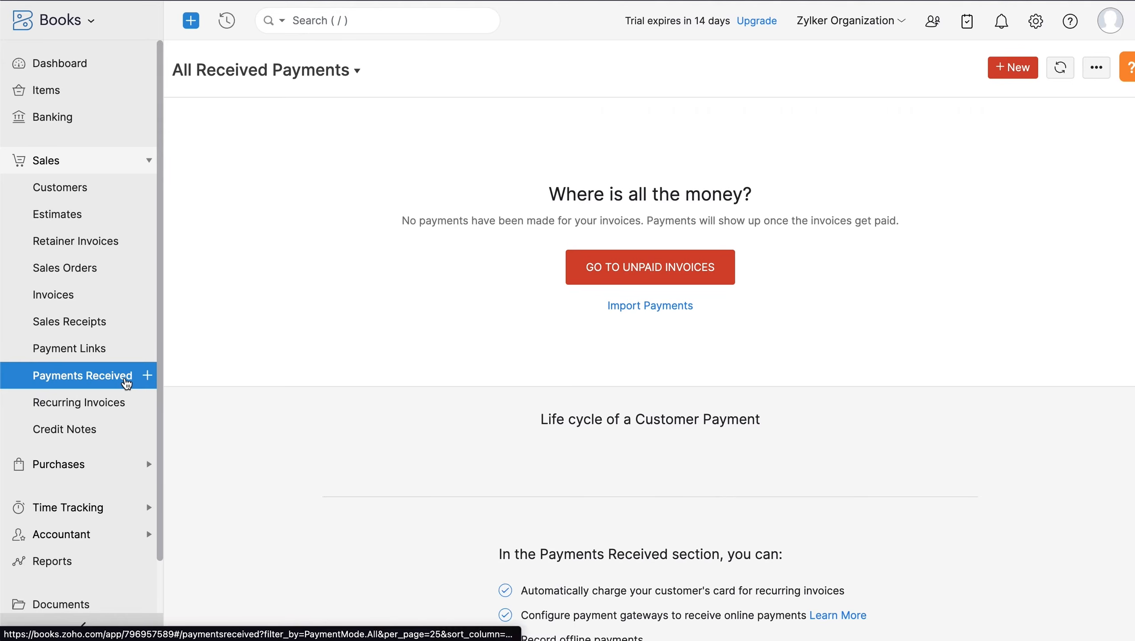
left_click(119, 405)
left_click(120, 407)
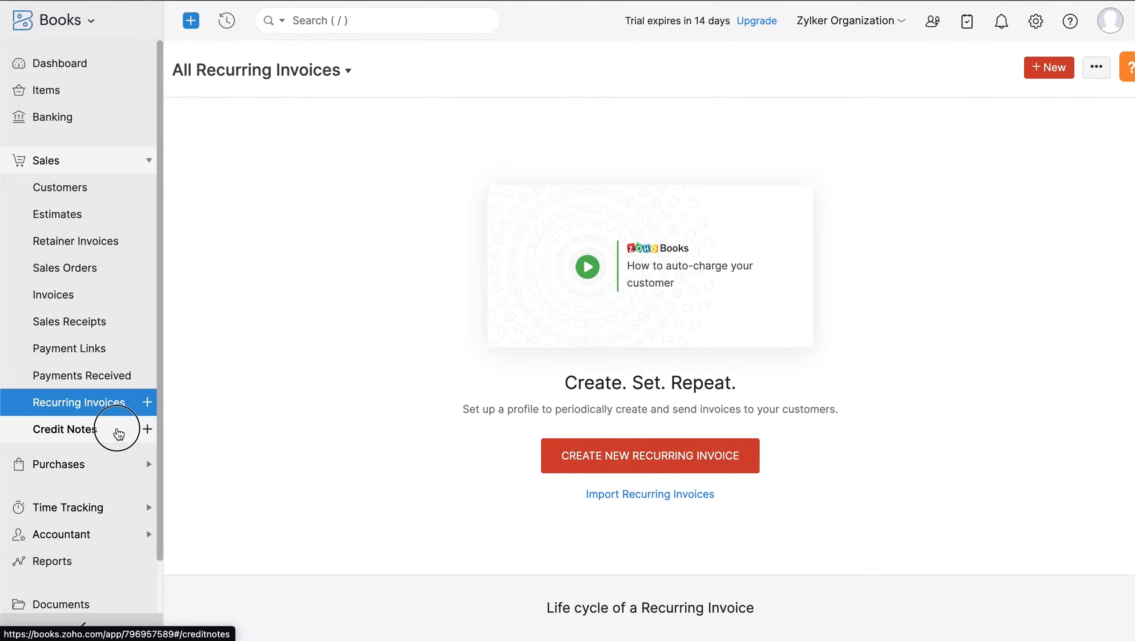
left_click(117, 433)
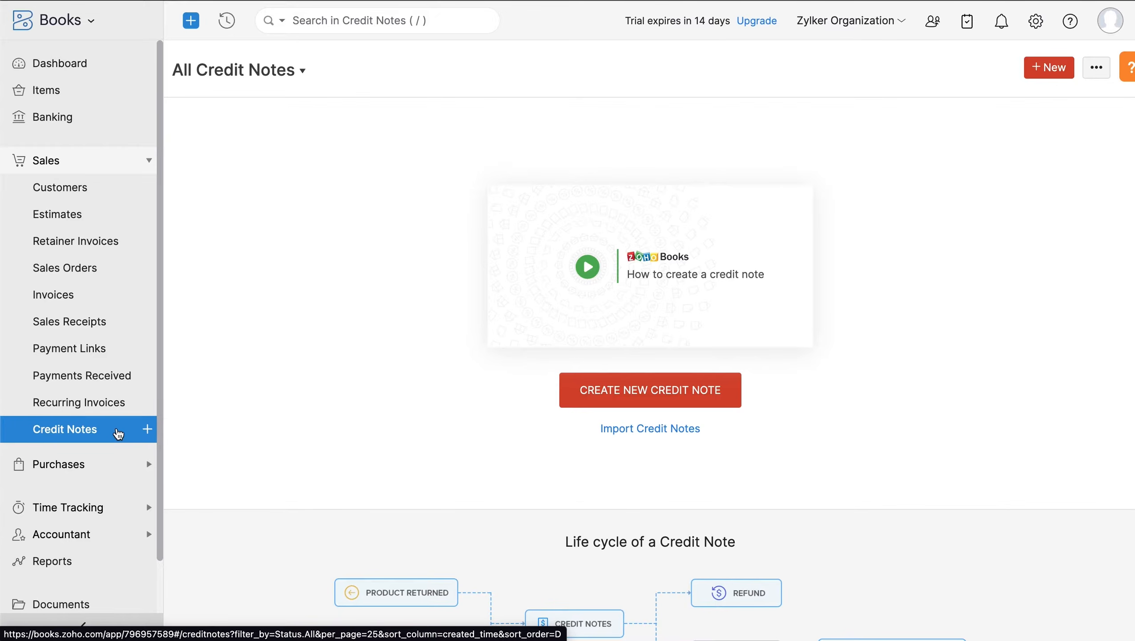
left_click(110, 466)
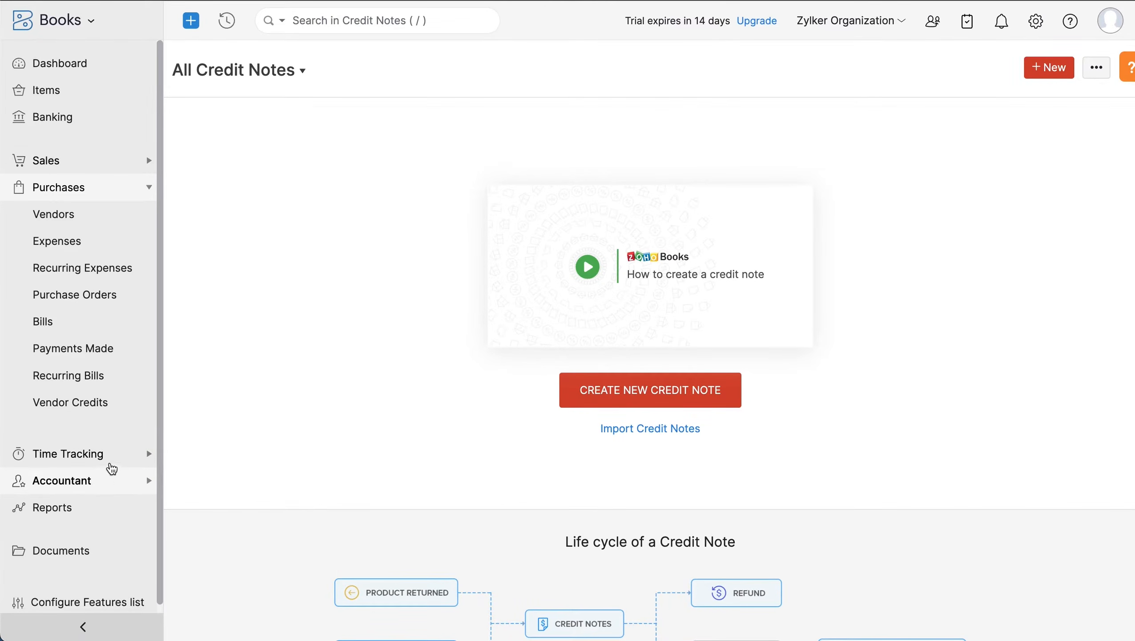
- Visit each Purchases page: Vendors, Expenses, Recurring Expenses, Purchase Orders, Bills, Payments Made, Recurring Bills, Vendor Credits
left_click(121, 219)
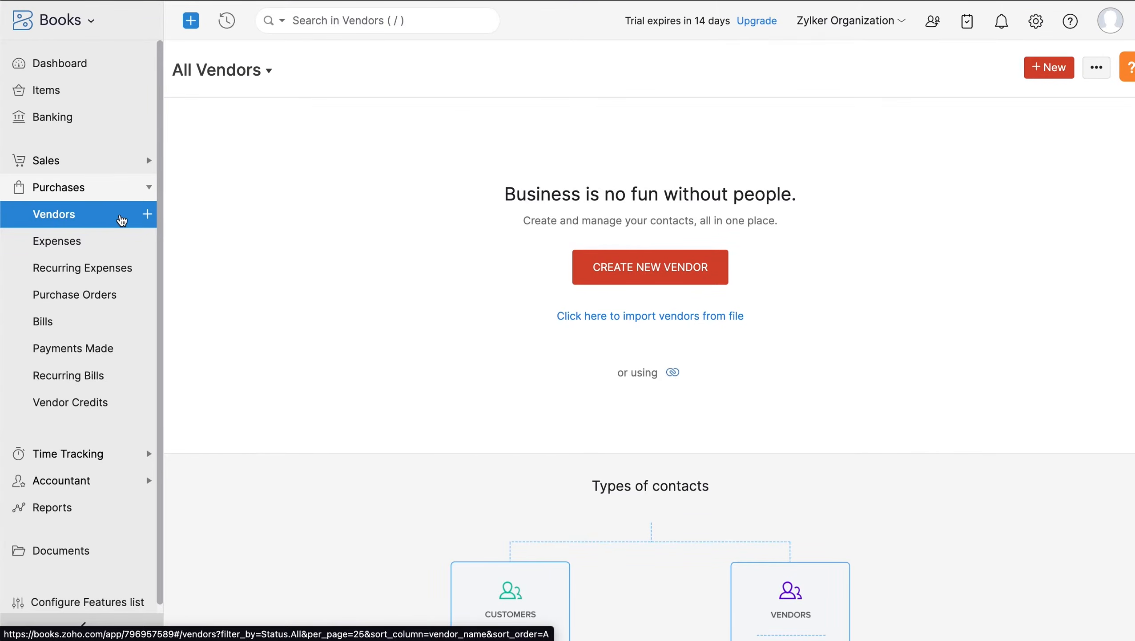
left_click(122, 247)
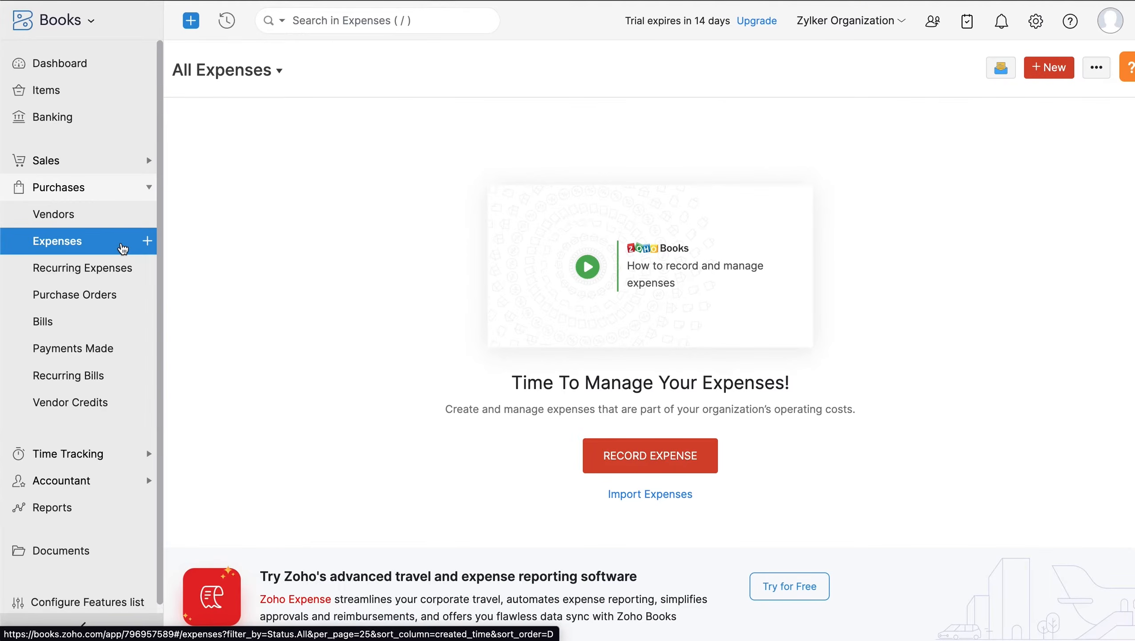
left_click(130, 274)
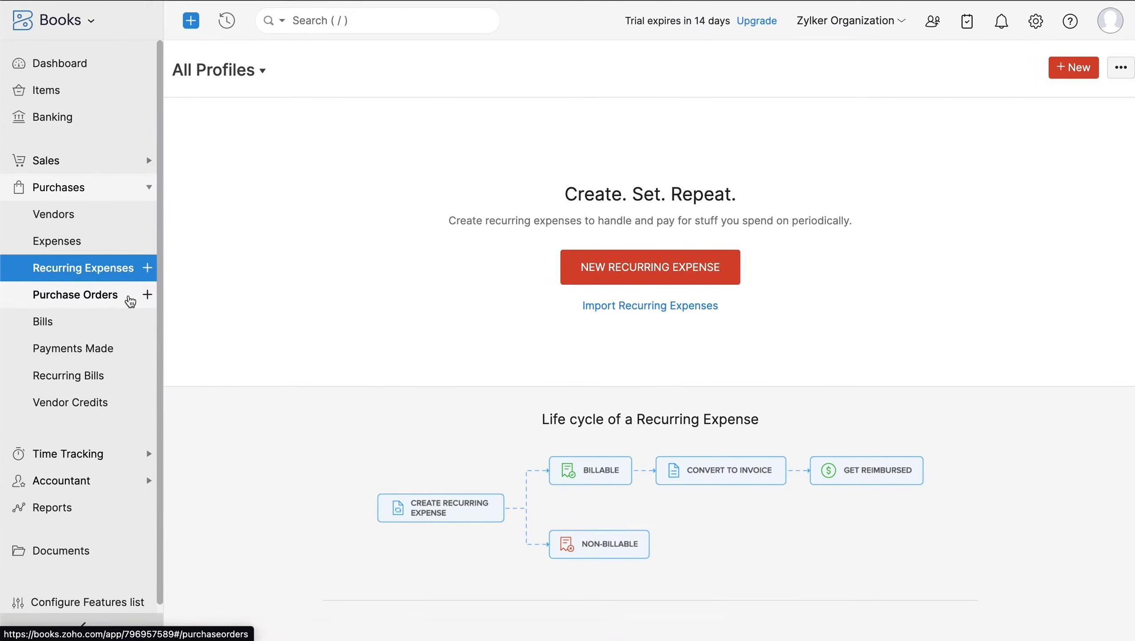
left_click(130, 300)
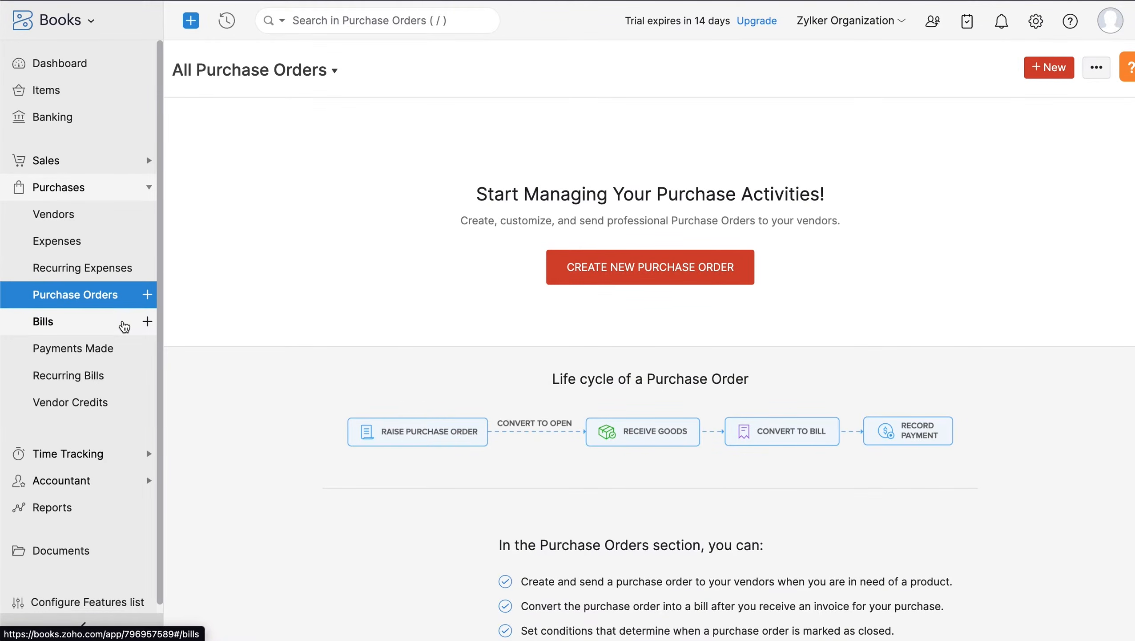
left_click(123, 323)
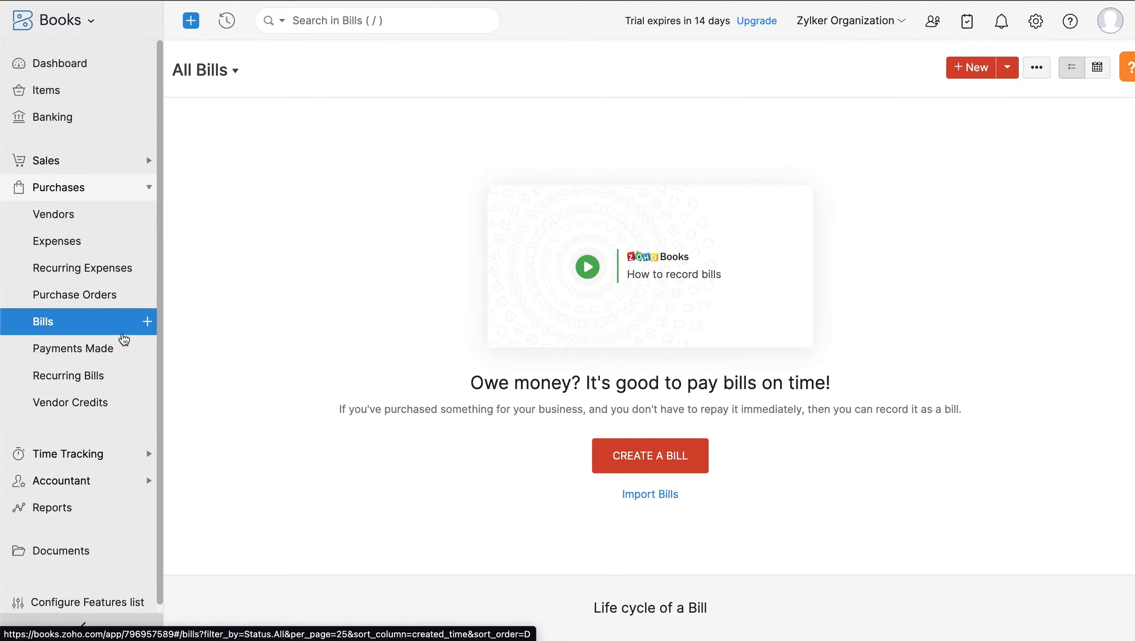
left_click(123, 354)
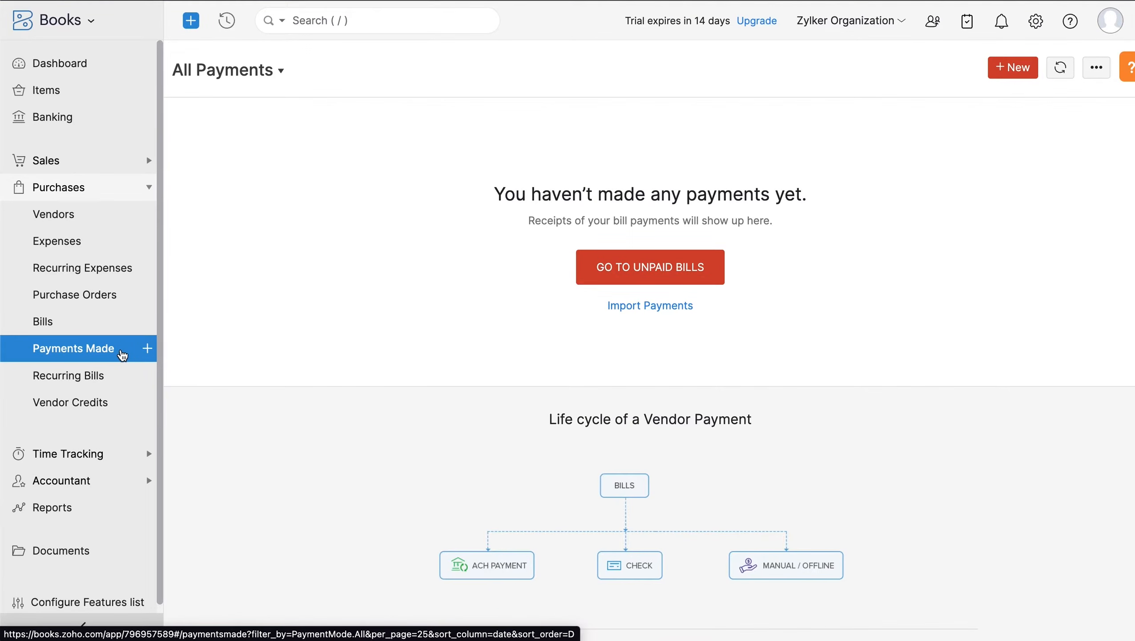
left_click(121, 377)
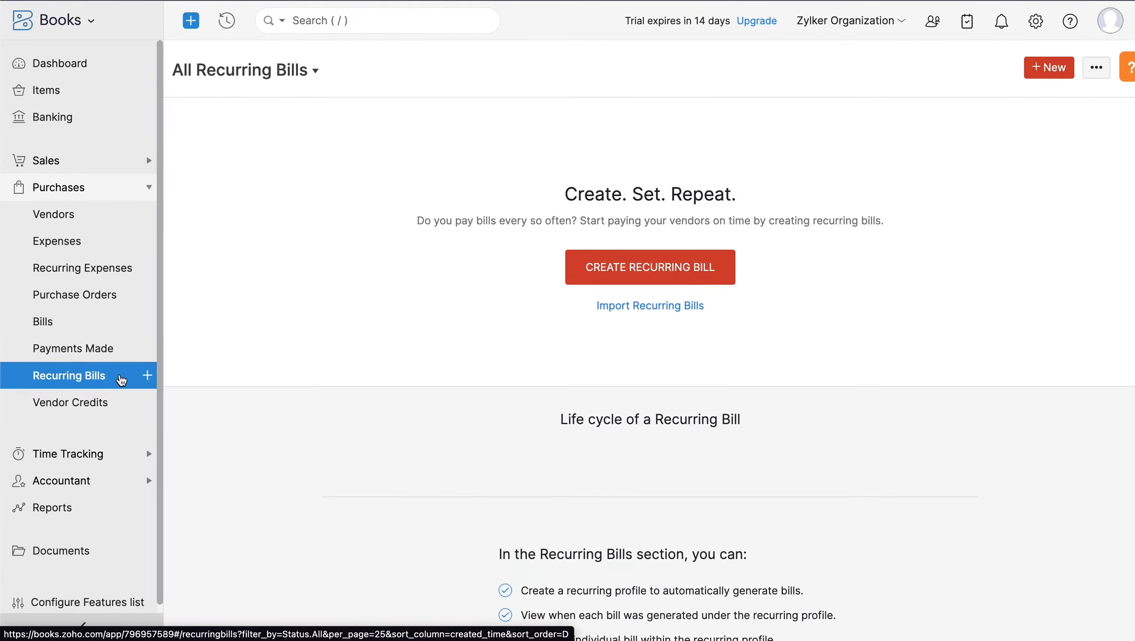
left_click(117, 404)
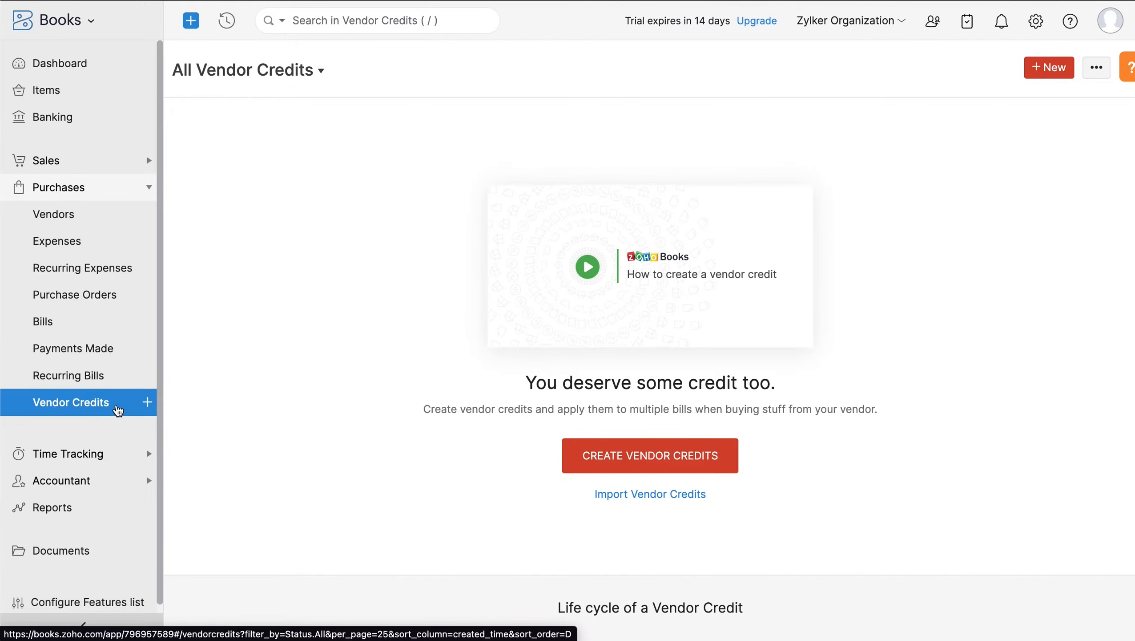
- View the Time Tracking Projects page and the Timesheet list
left_click(117, 461)
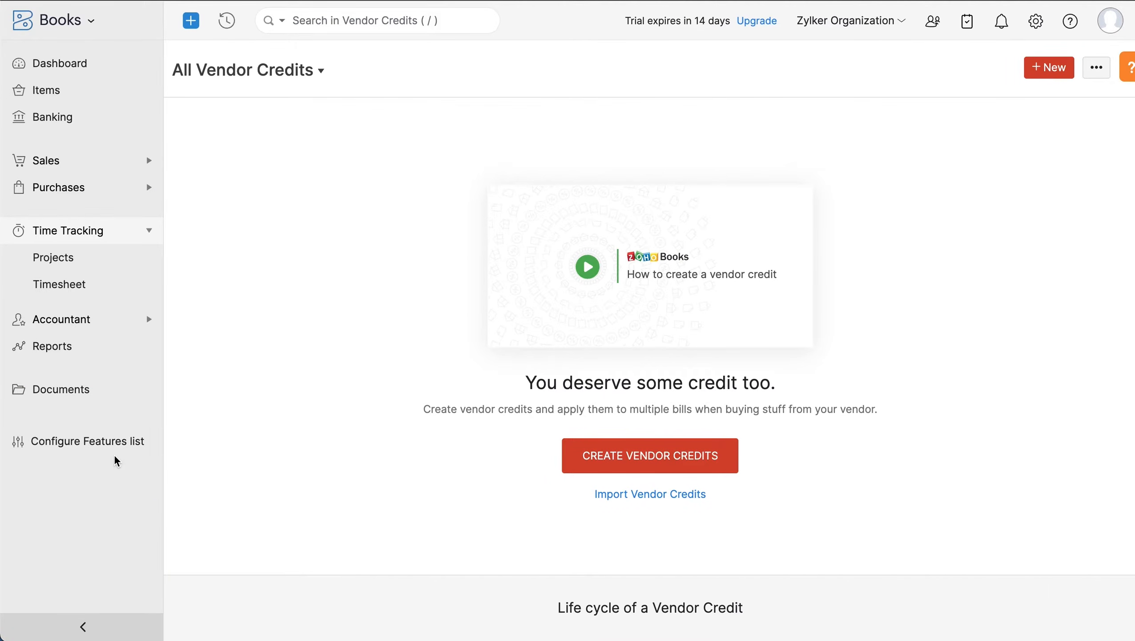
left_click(102, 269)
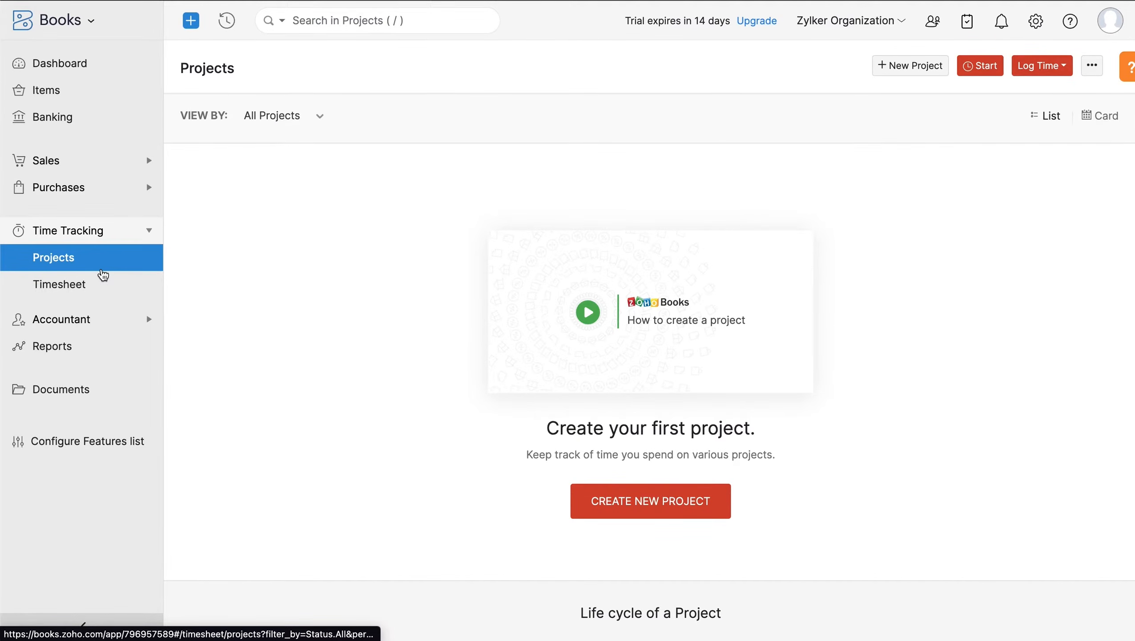
left_click(104, 285)
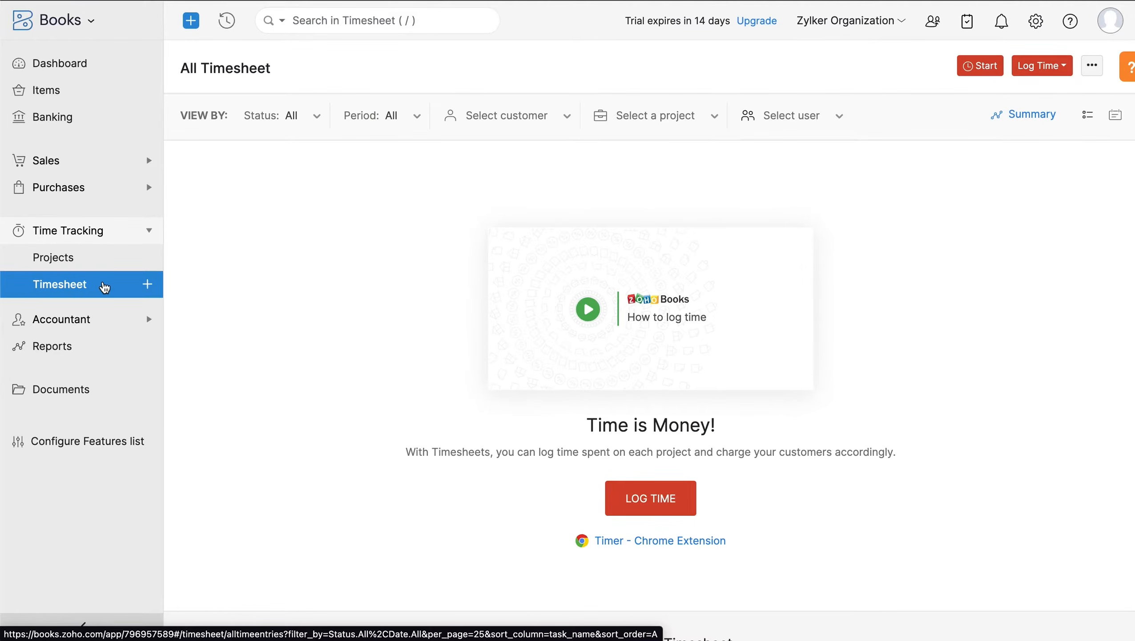
left_click(109, 325)
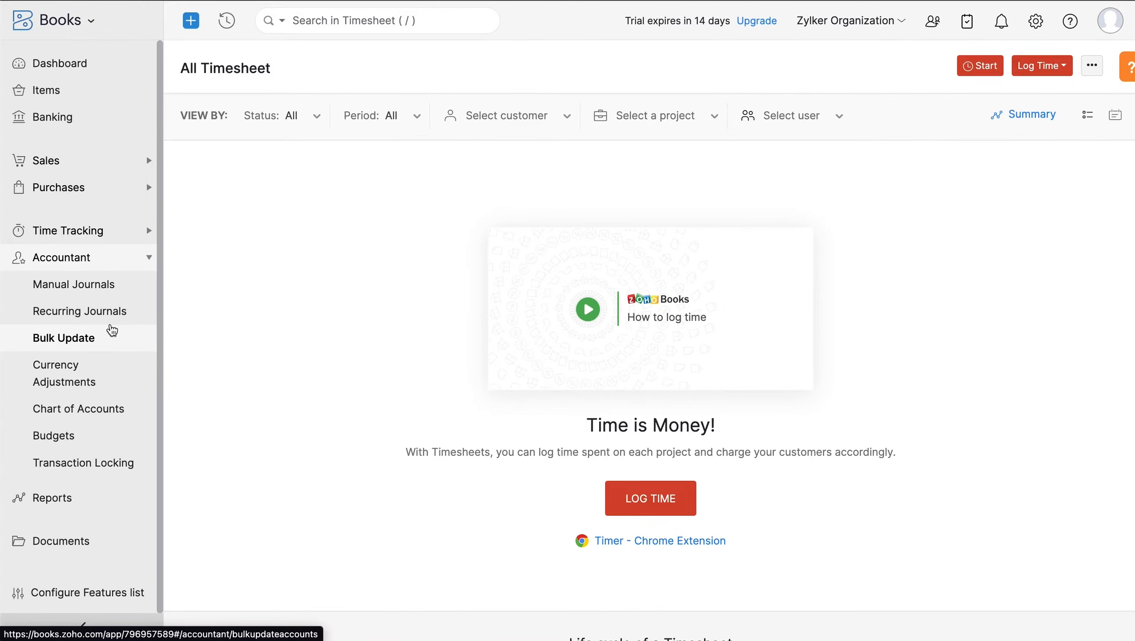
- Visit Manual Journals, Bulk Update, Currency Adjustments, Chart of Accounts, Budgets, Transaction Locking, then Reports
left_click(127, 289)
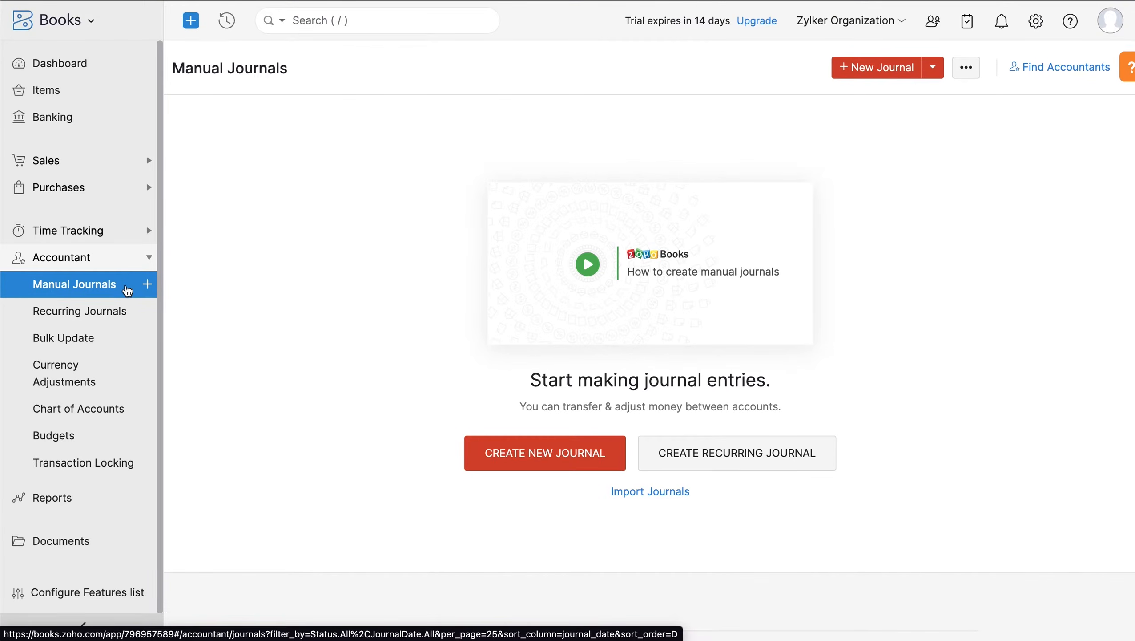
left_click(122, 343)
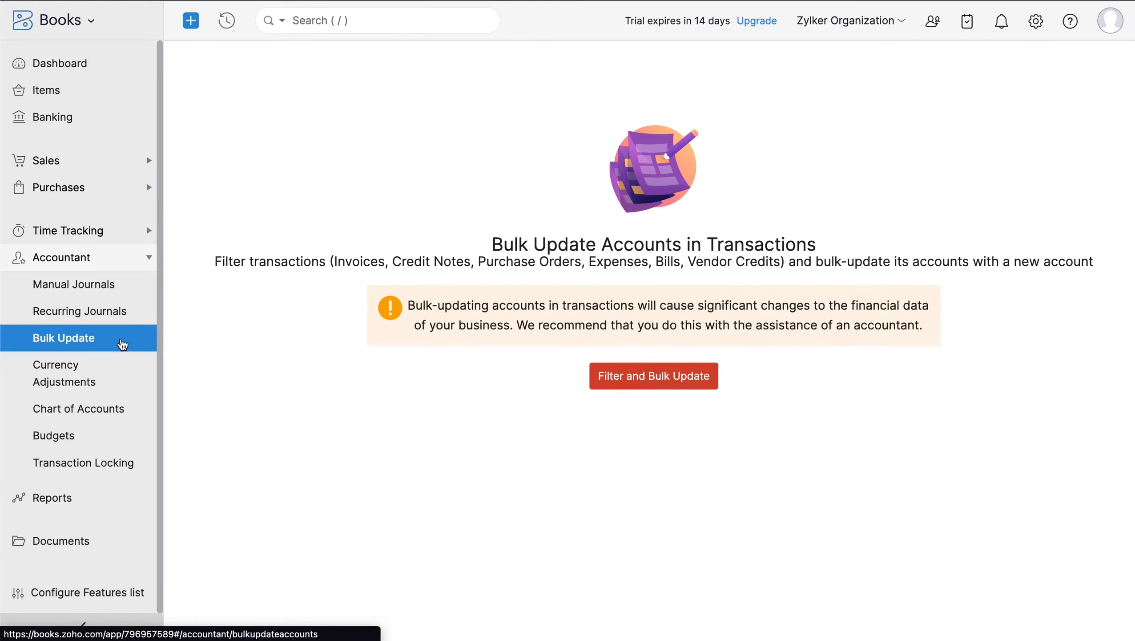
left_click(121, 381)
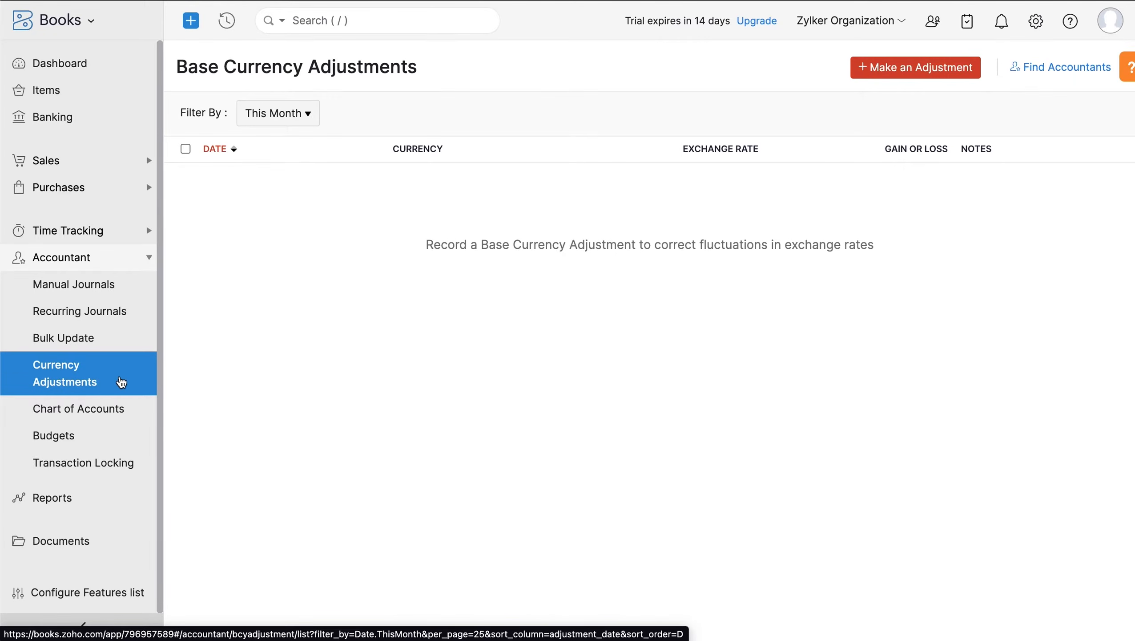
left_click(119, 414)
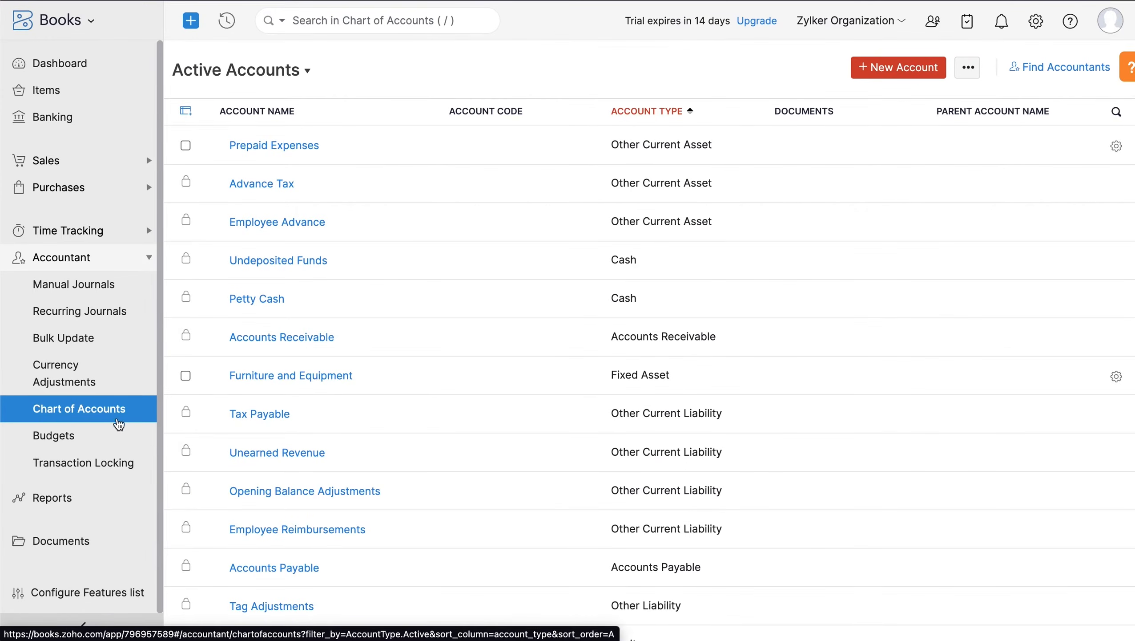
left_click(116, 437)
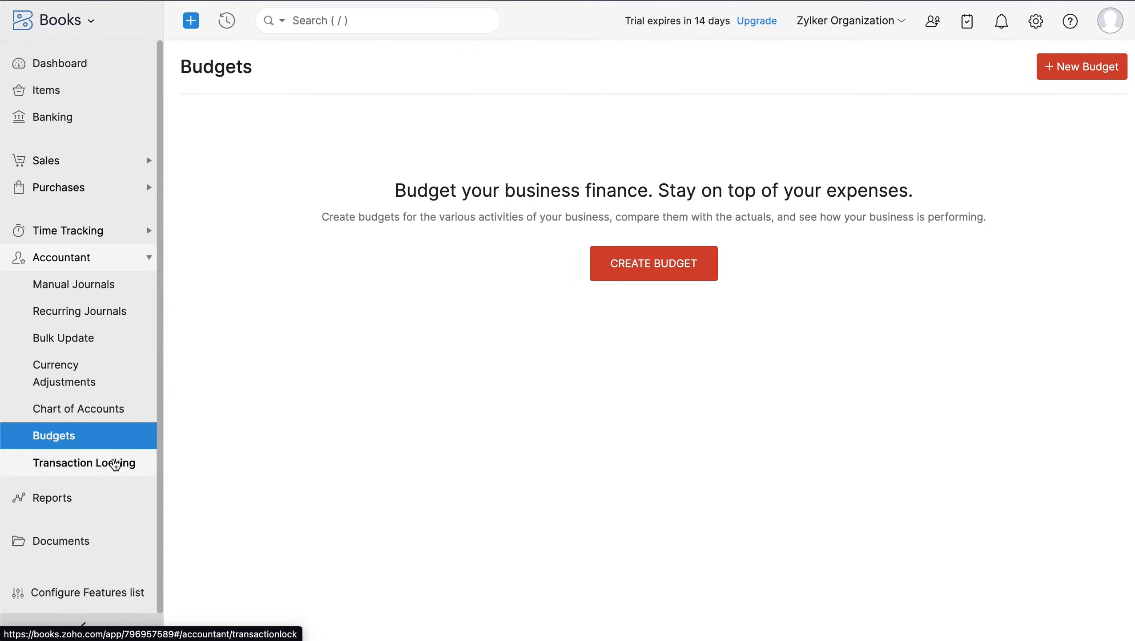
left_click(113, 468)
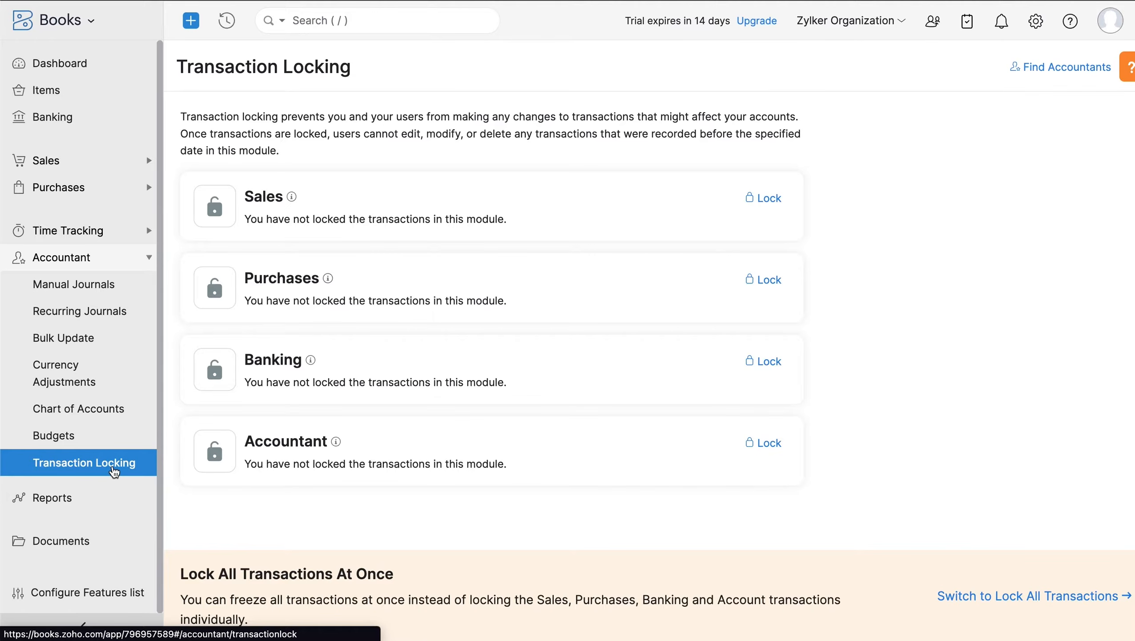
left_click(107, 496)
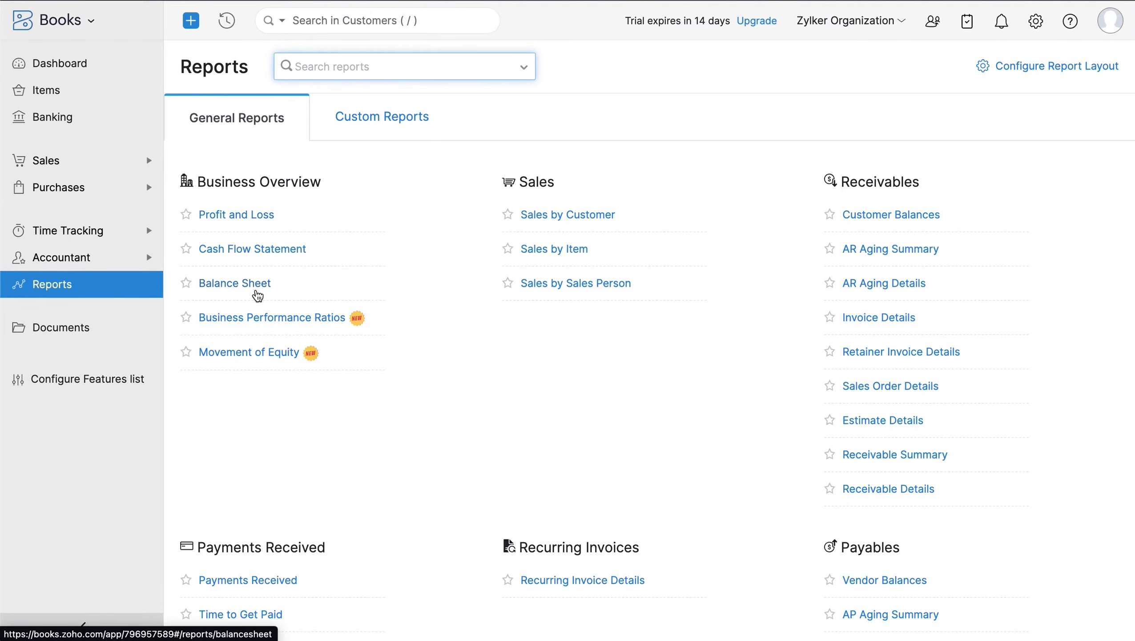
- Open the Tax Summary report under Taxes, then move to the Documents Files inbox
scroll(268, 262, "down", 10)
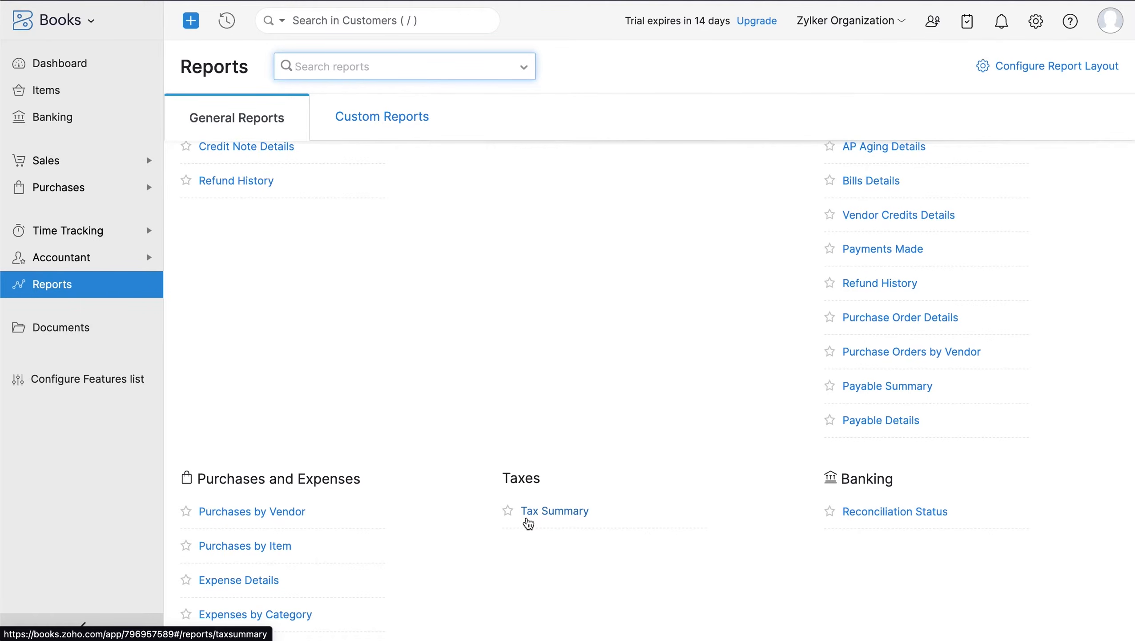
left_click(527, 518)
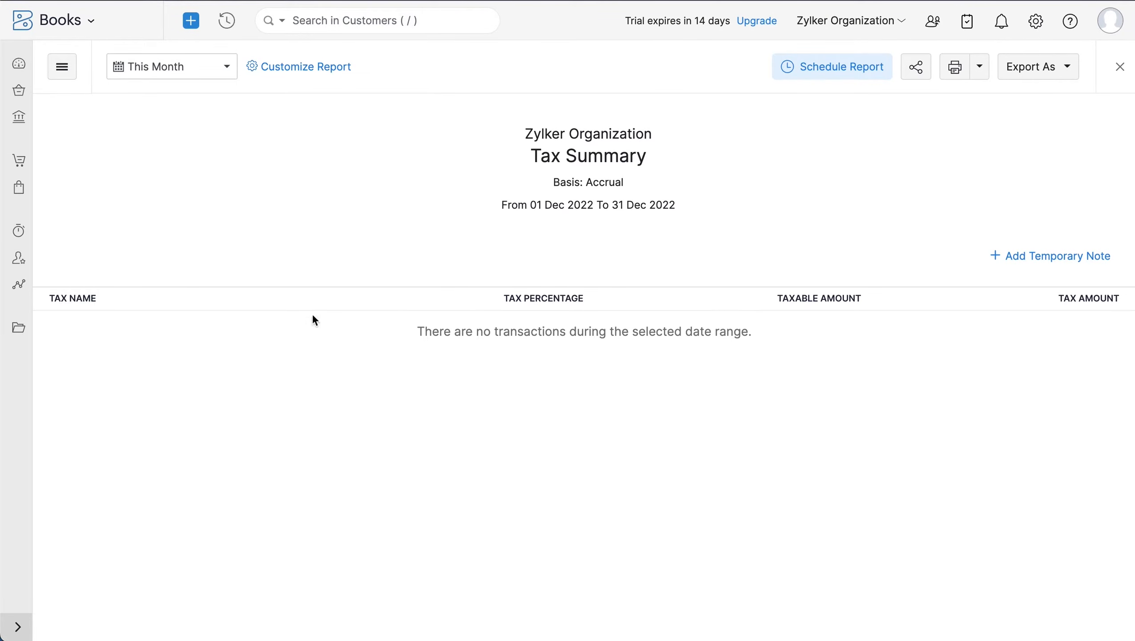
left_click(30, 329)
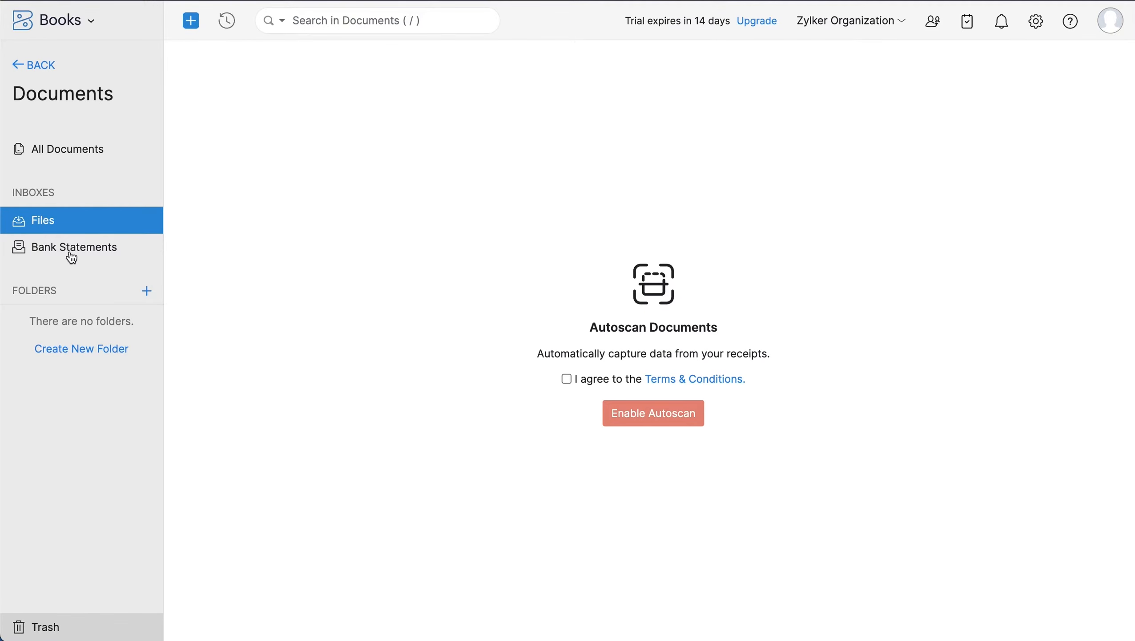
- Return to Reports, check the Configure Features list without changes, and open the organisation settings
left_click(35, 66)
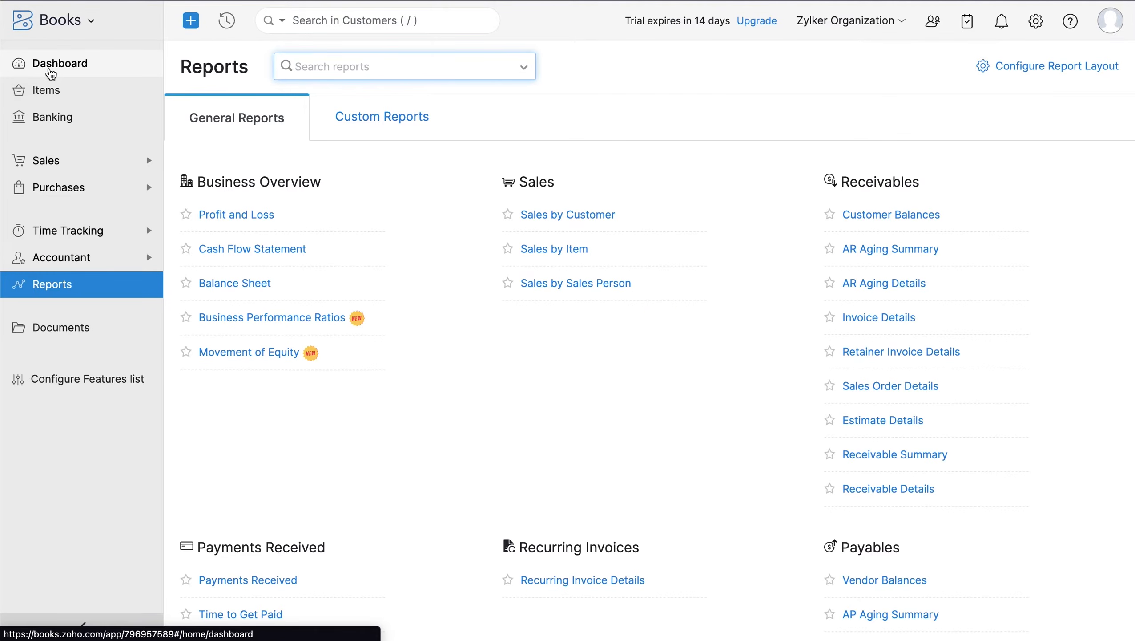
left_click(71, 386)
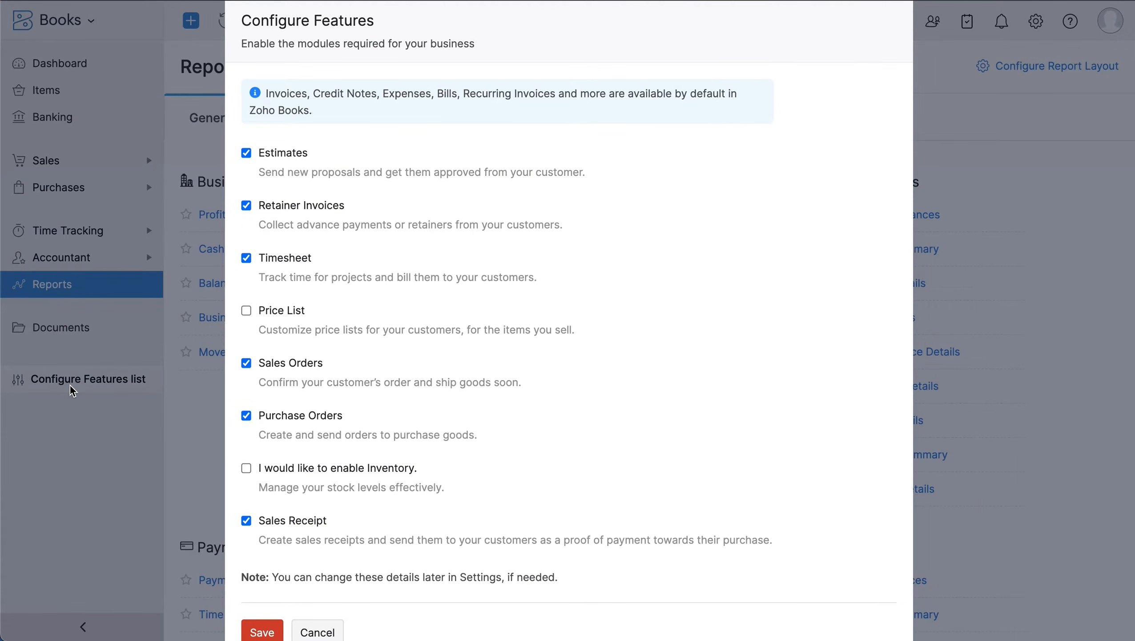
key("Escape")
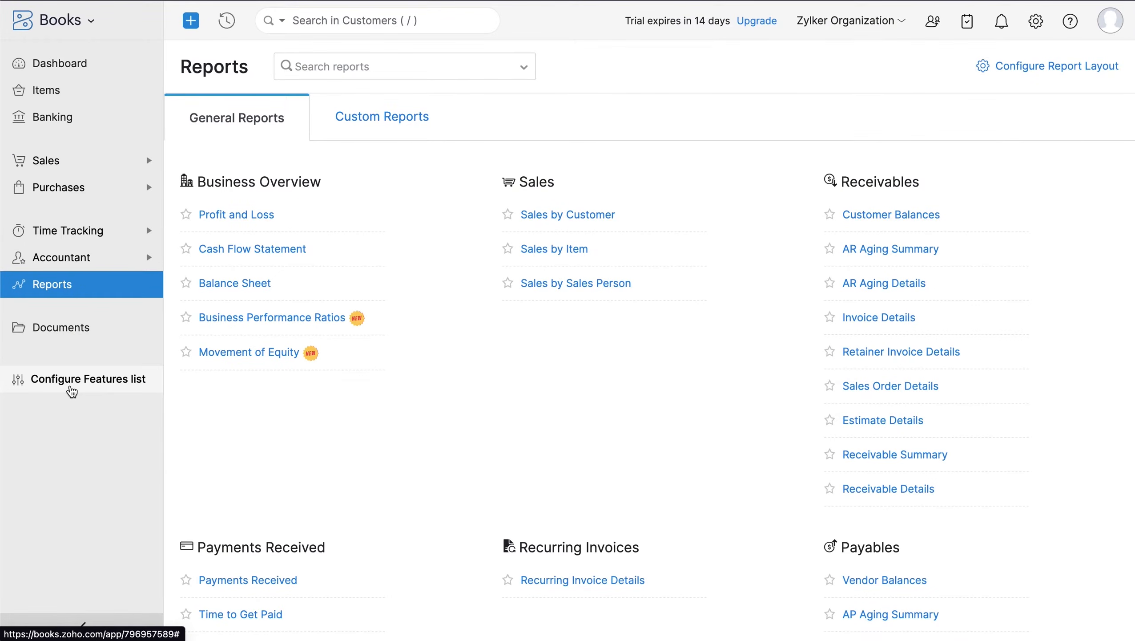
left_click(1036, 23)
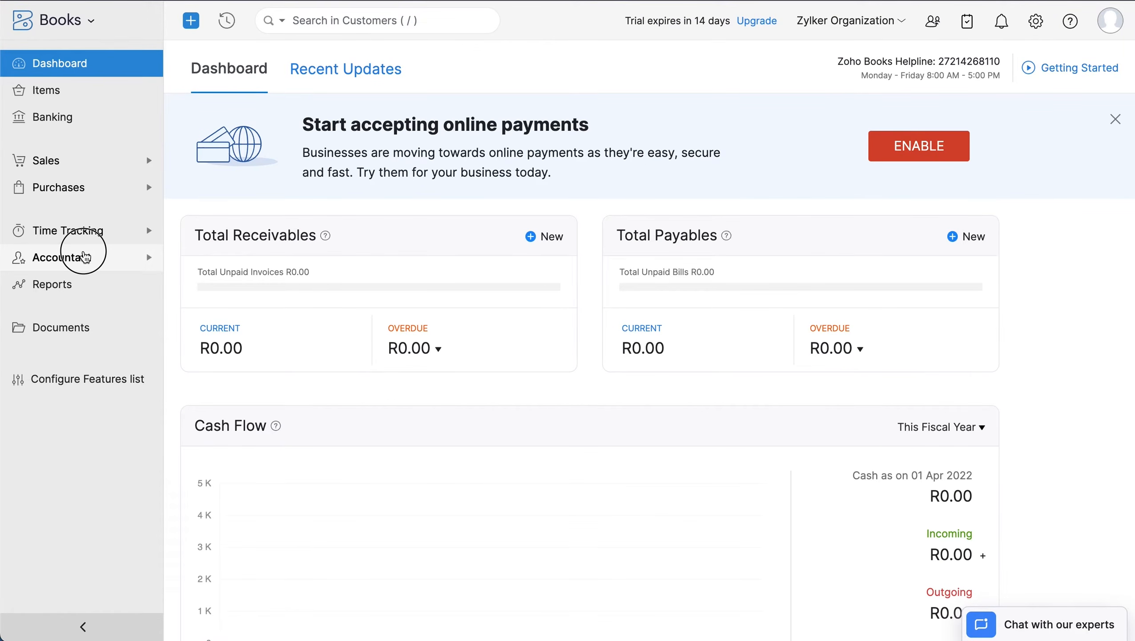
- Create a new 'Savings' account with code SE101 in the Chart of Accounts
left_click(85, 256)
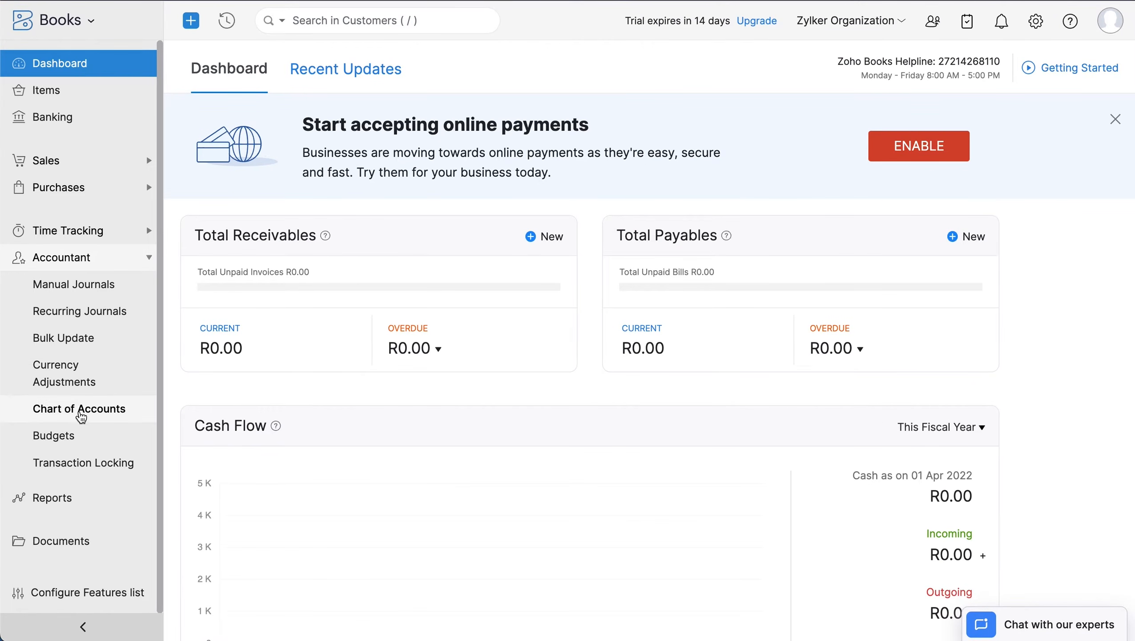
left_click(81, 417)
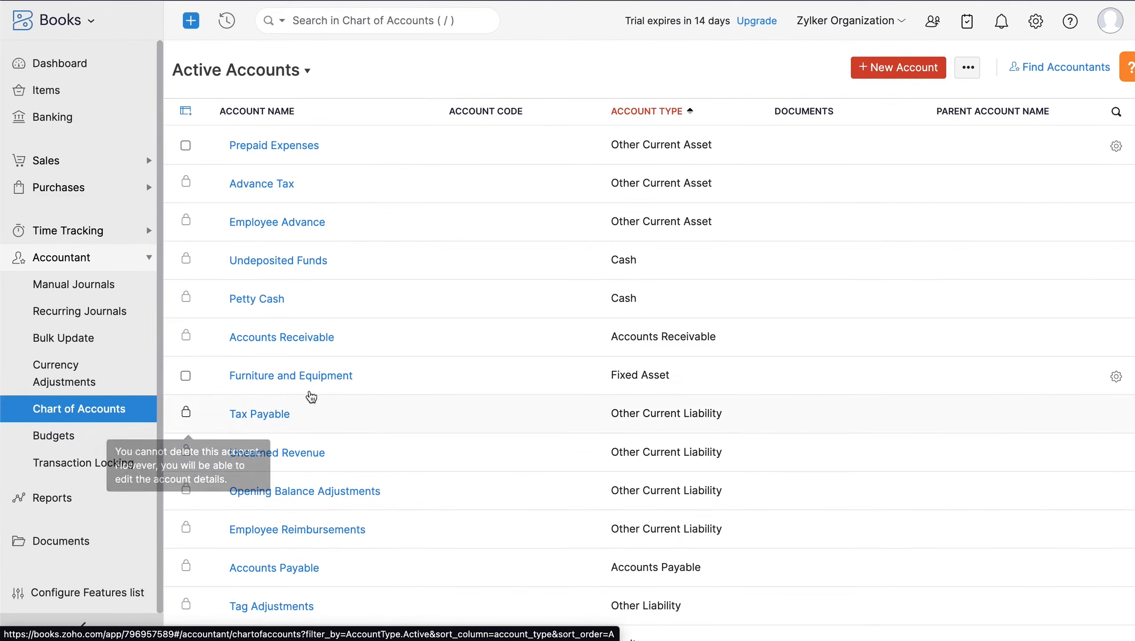
left_click(893, 68)
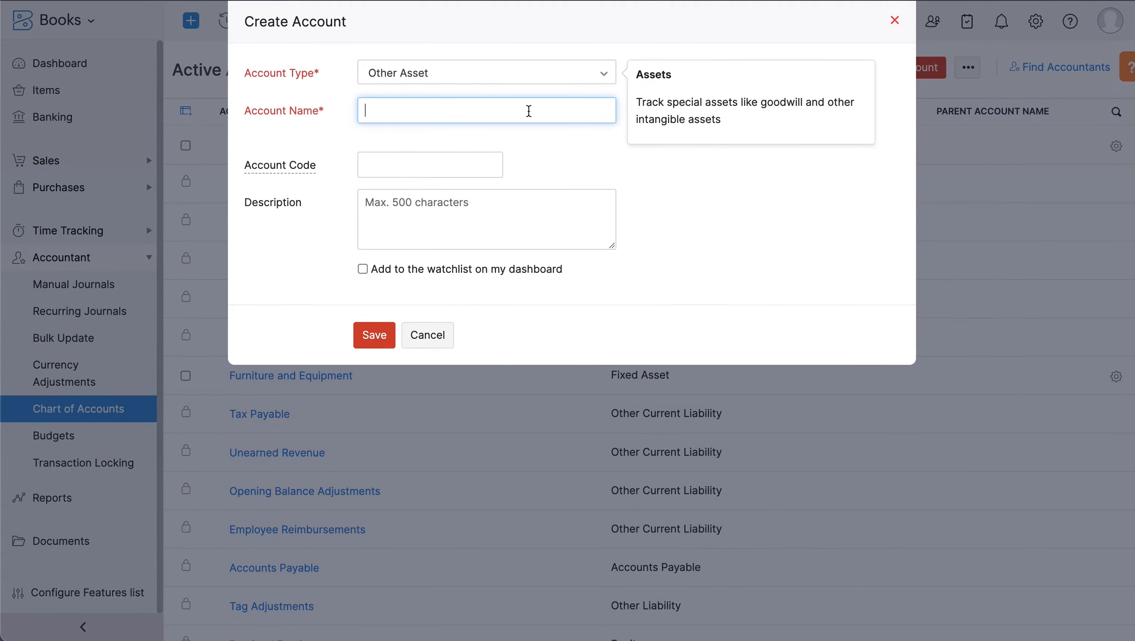
type("Savings")
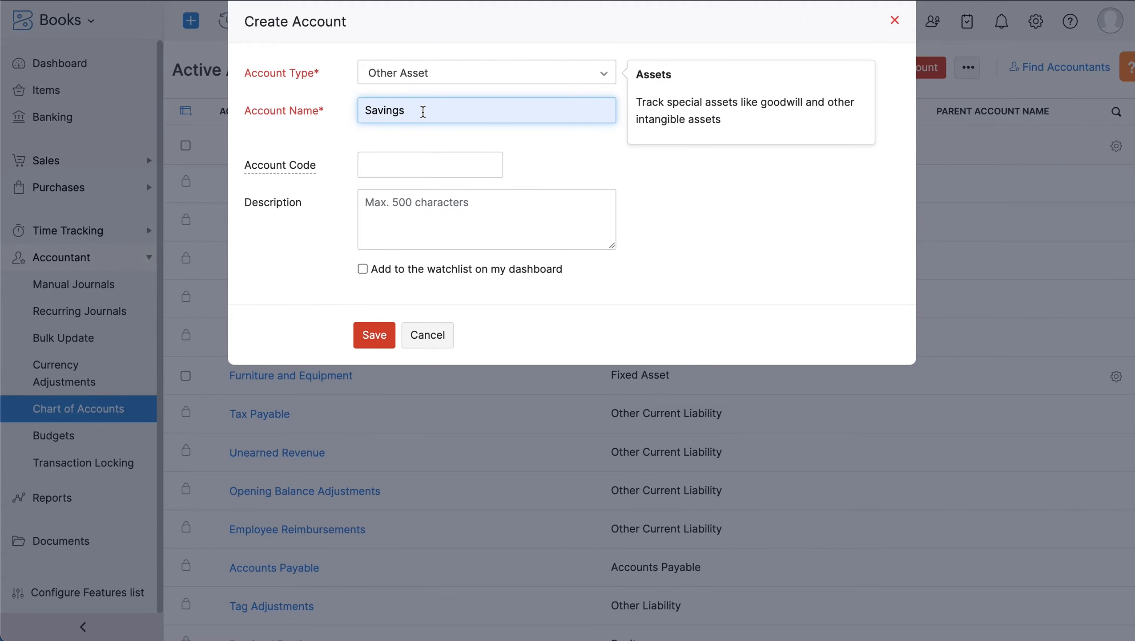
left_click(429, 161)
type("SE101")
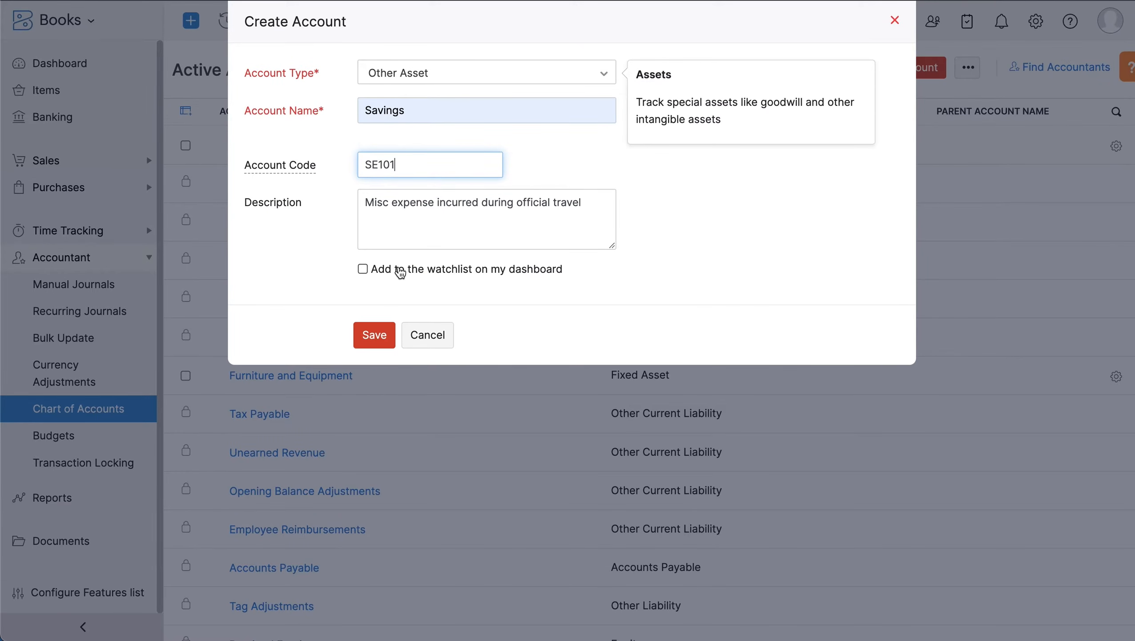
left_click(385, 336)
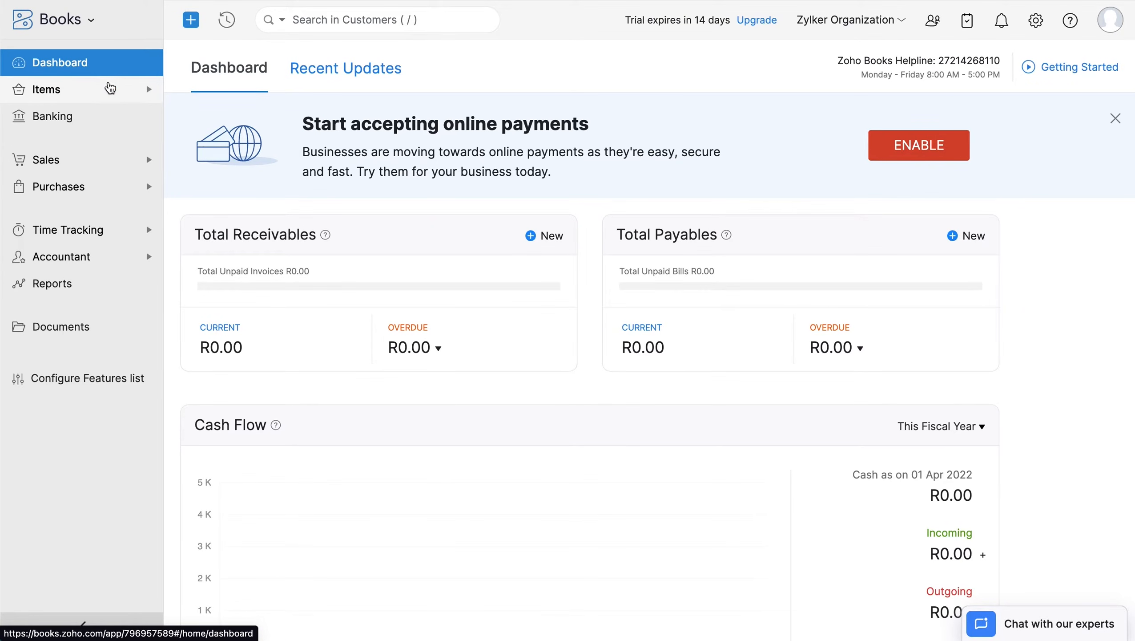
- Open the Items list, glance at its extra options, and start a new item
left_click(109, 98)
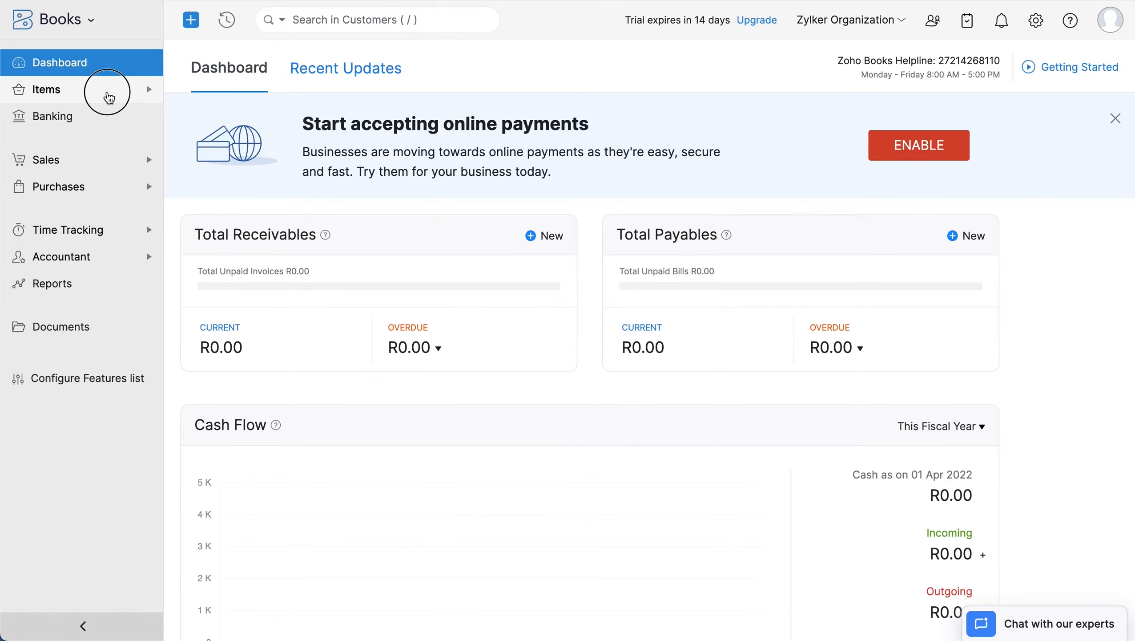
left_click(104, 118)
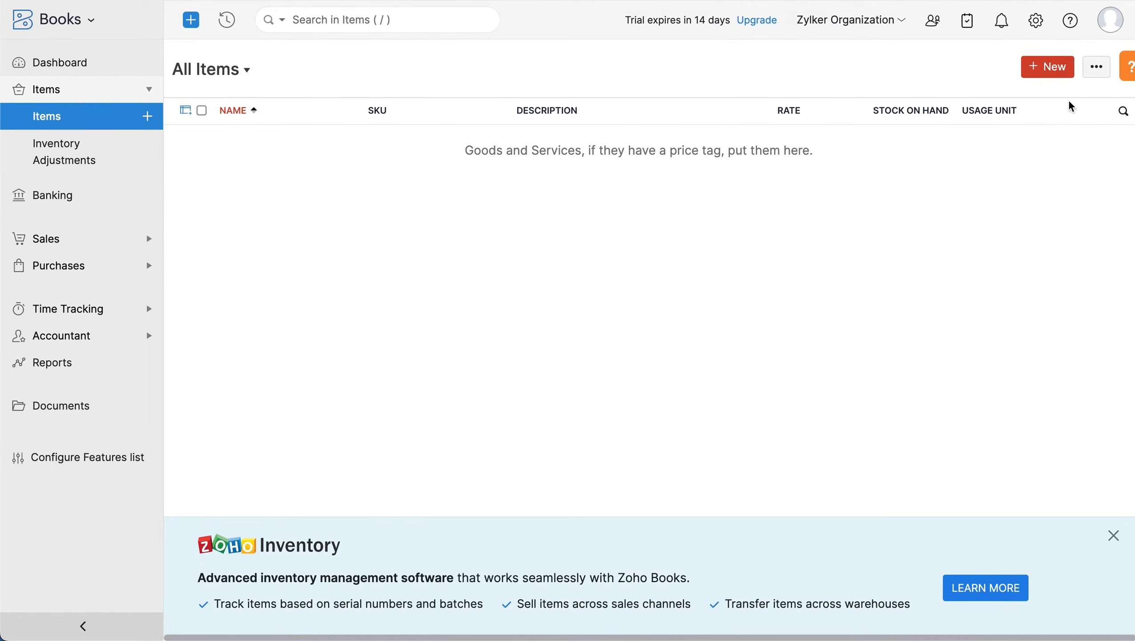
left_click(1097, 68)
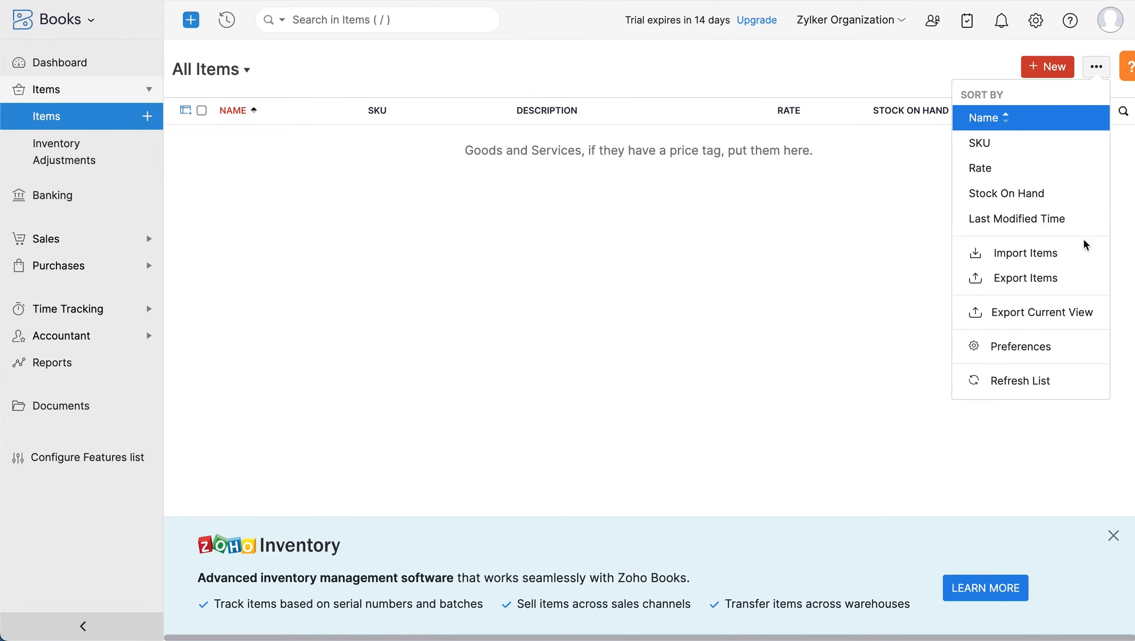
left_click(937, 255)
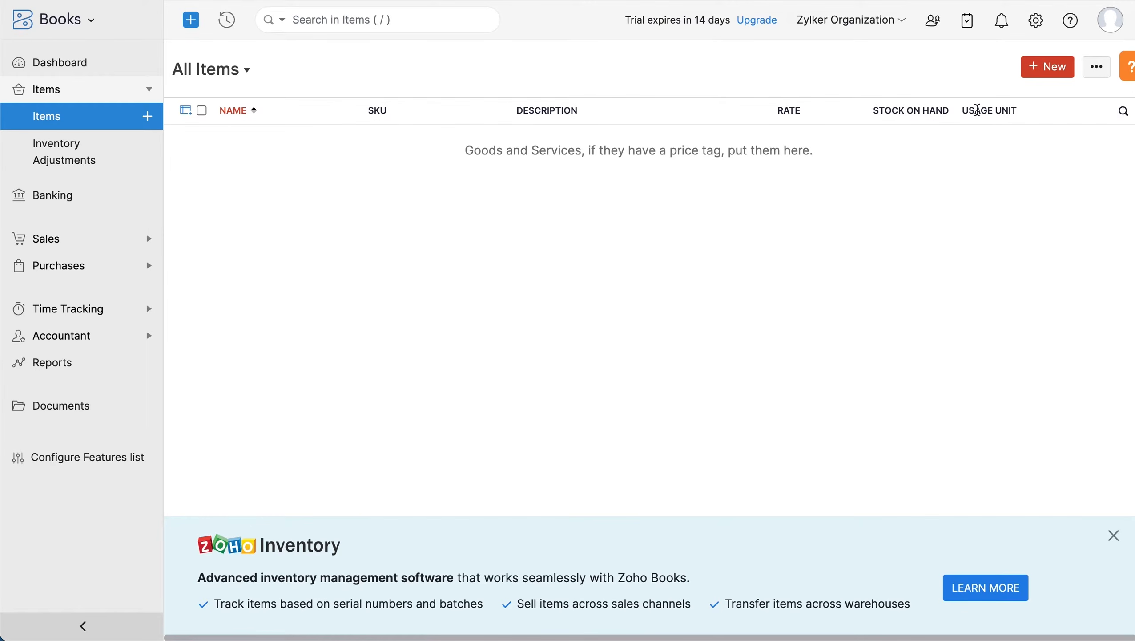
left_click(1040, 71)
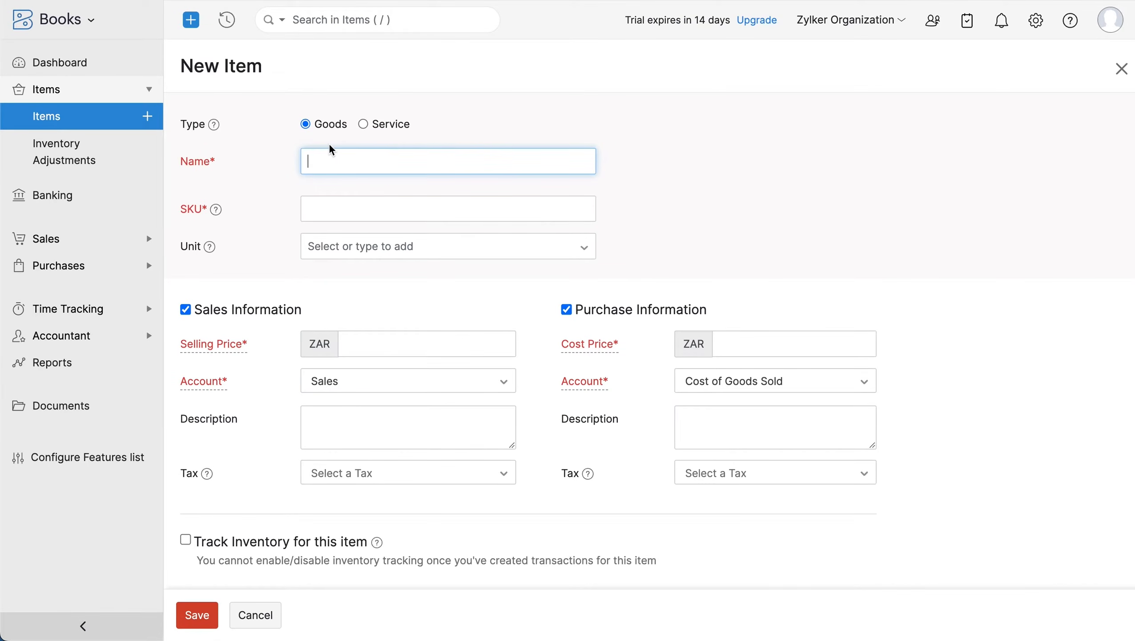
- Enter item 'Dell precision 5560 laptop', SKU 23453462, unit pcs, selling price 125000, cost price 110000
type("Dell precision 5560 laptop")
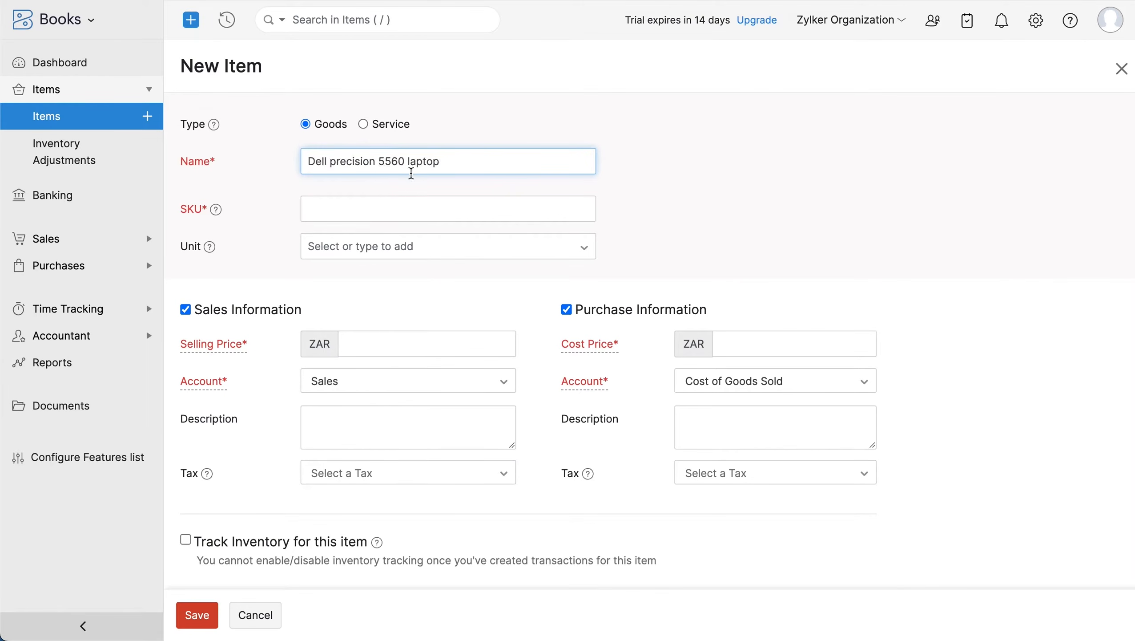
left_click(352, 207)
type("23453462")
left_click(360, 248)
type("pcs")
left_click(381, 344)
type("125000")
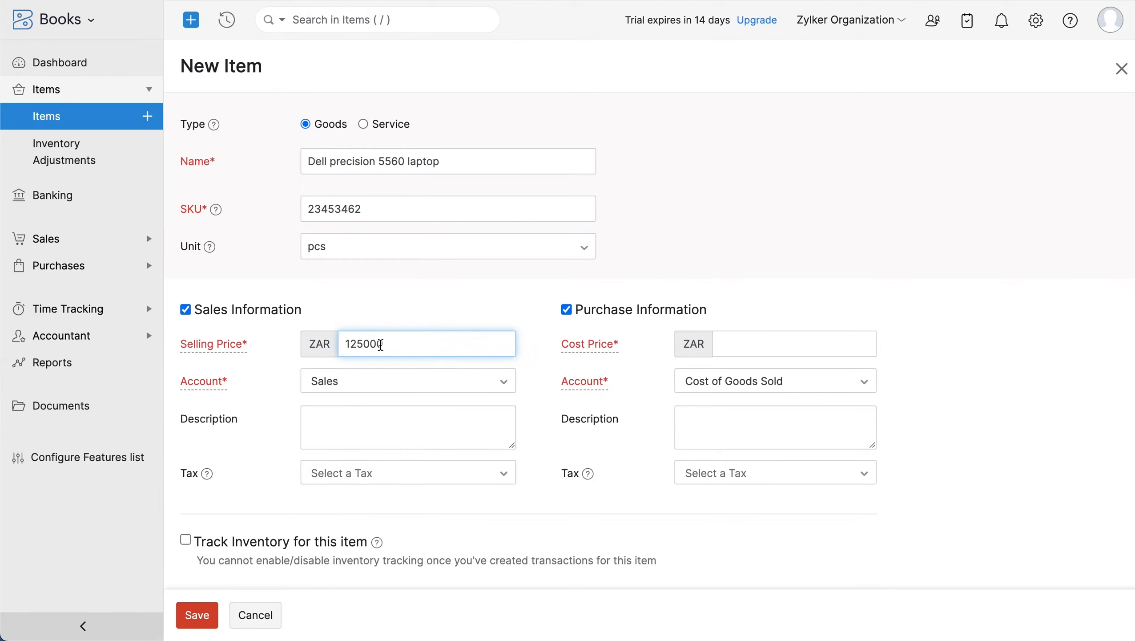
left_click(719, 341)
type("110000")
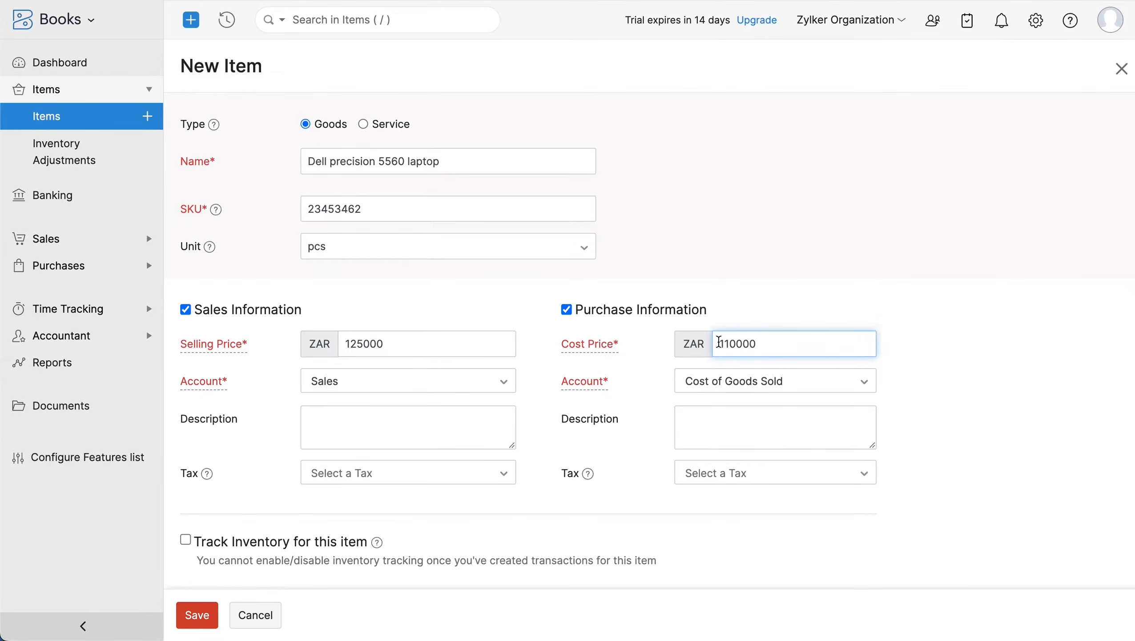
left_click(693, 401)
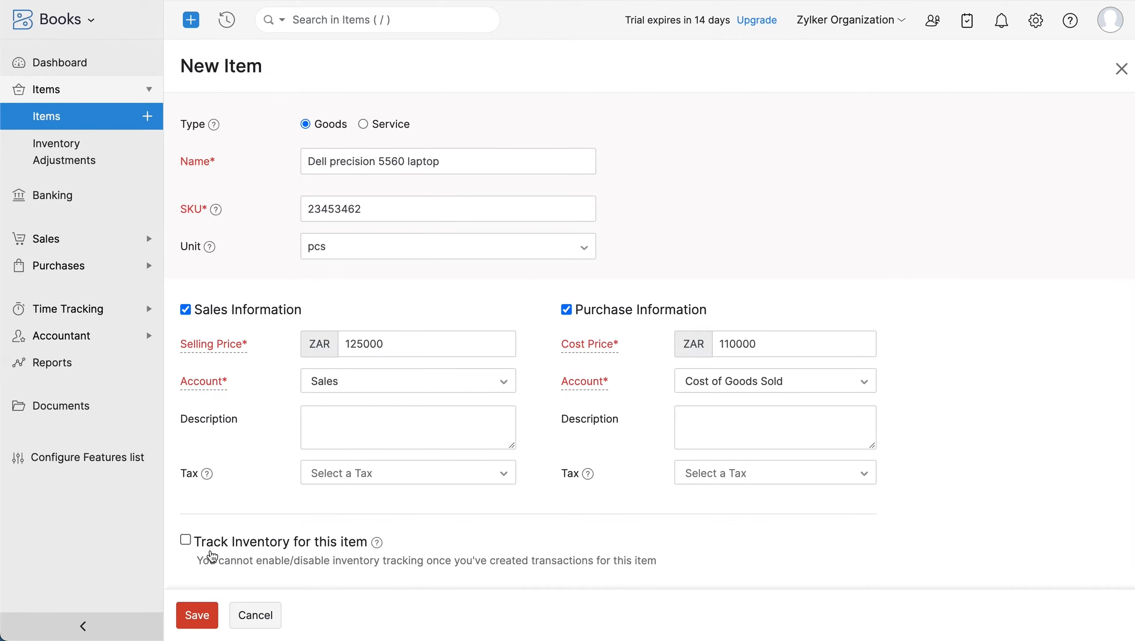
- Track inventory under Inventory Asset with opening stock 50 at 125000 per unit, and save
left_click(188, 541)
scroll(190, 544, "down", 4)
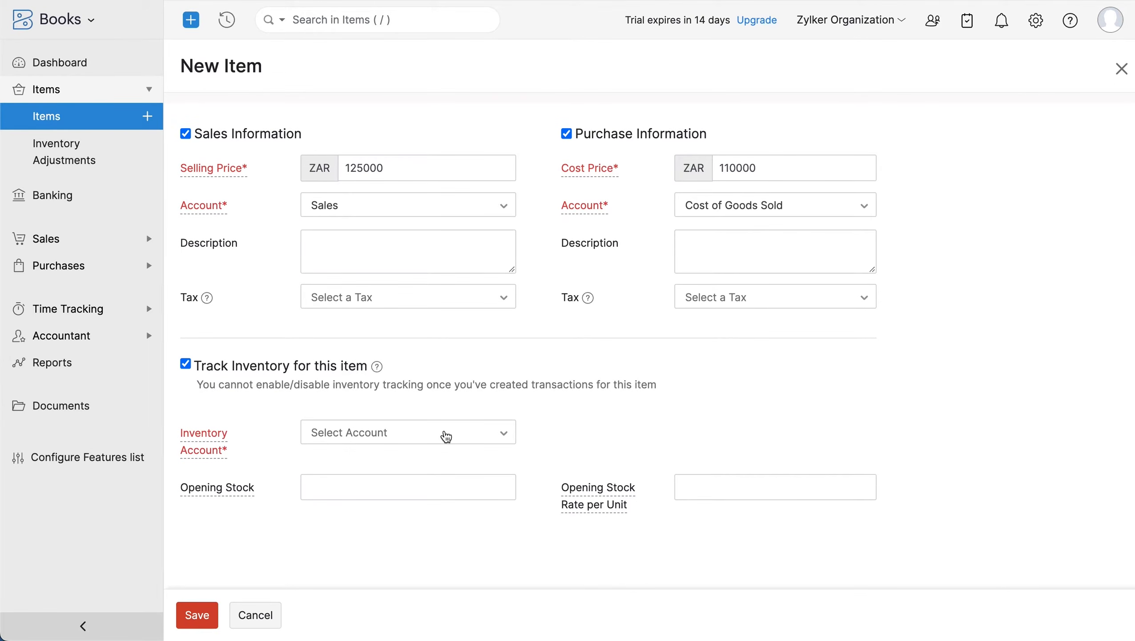
left_click(444, 434)
left_click(431, 520)
left_click(431, 489)
type("50")
left_click(713, 481)
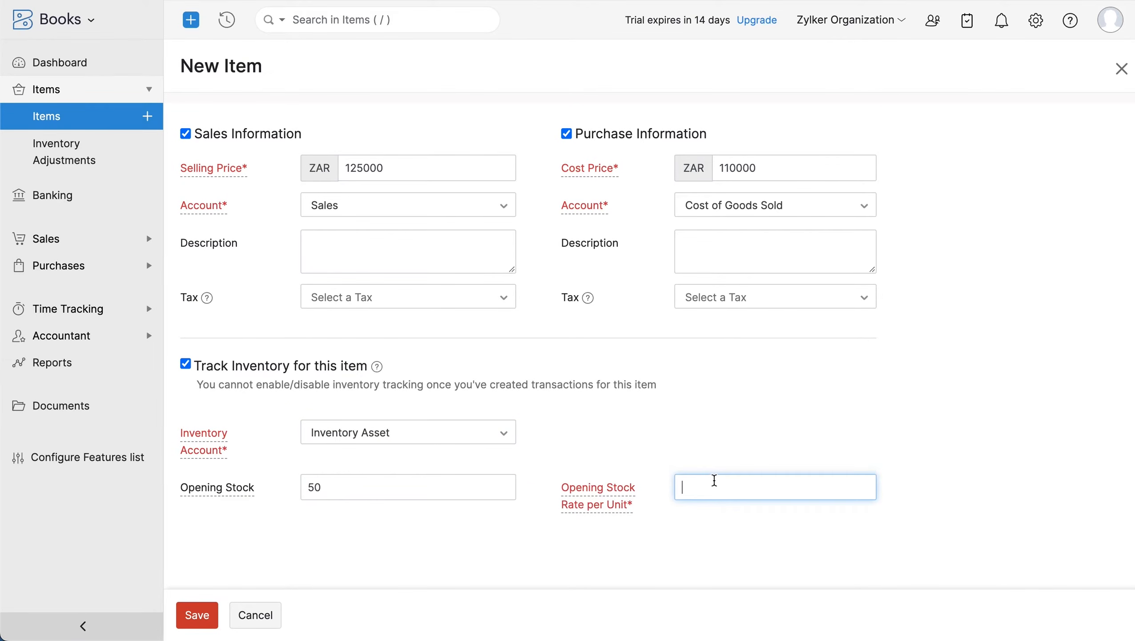
type("125000")
left_click(210, 613)
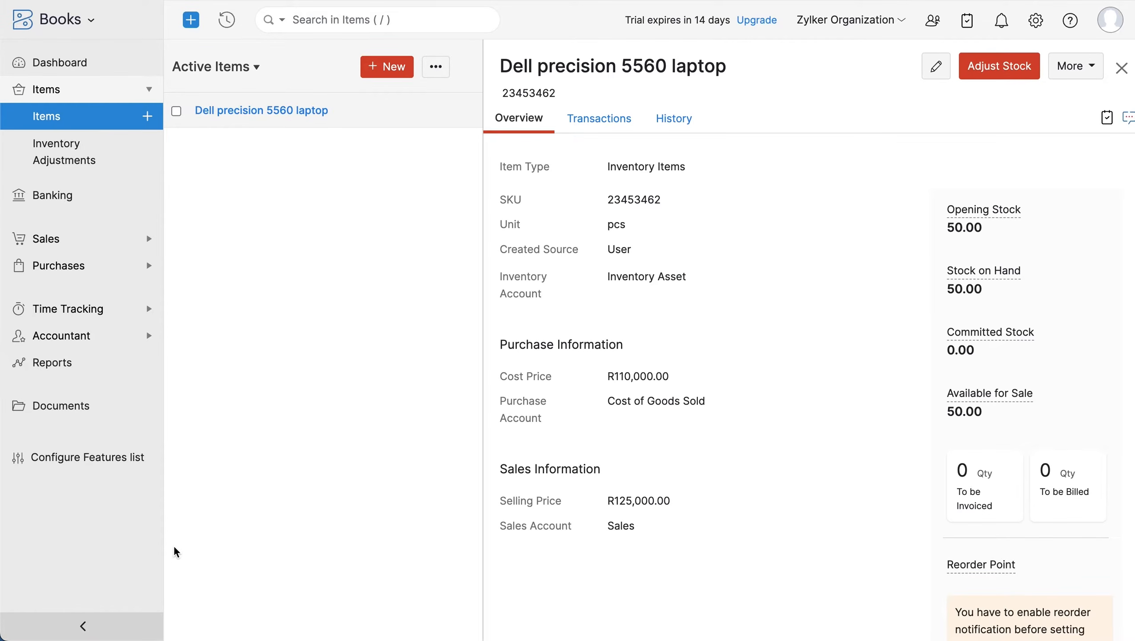
- Open the empty Customers list under Sales and dismiss its extra options menu
left_click(108, 242)
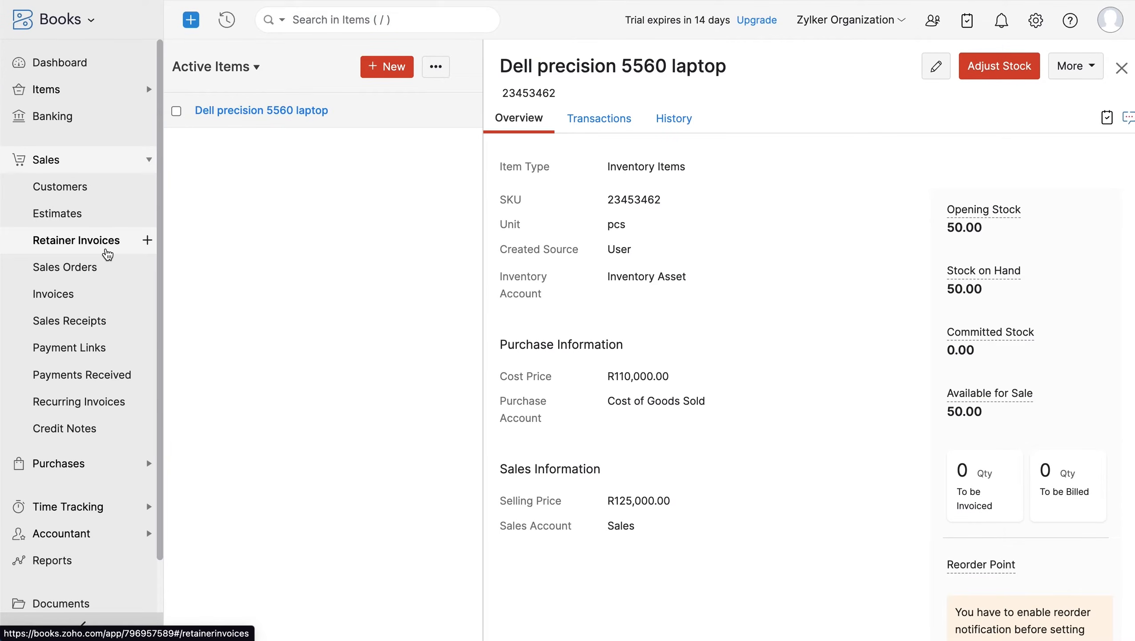
left_click(106, 190)
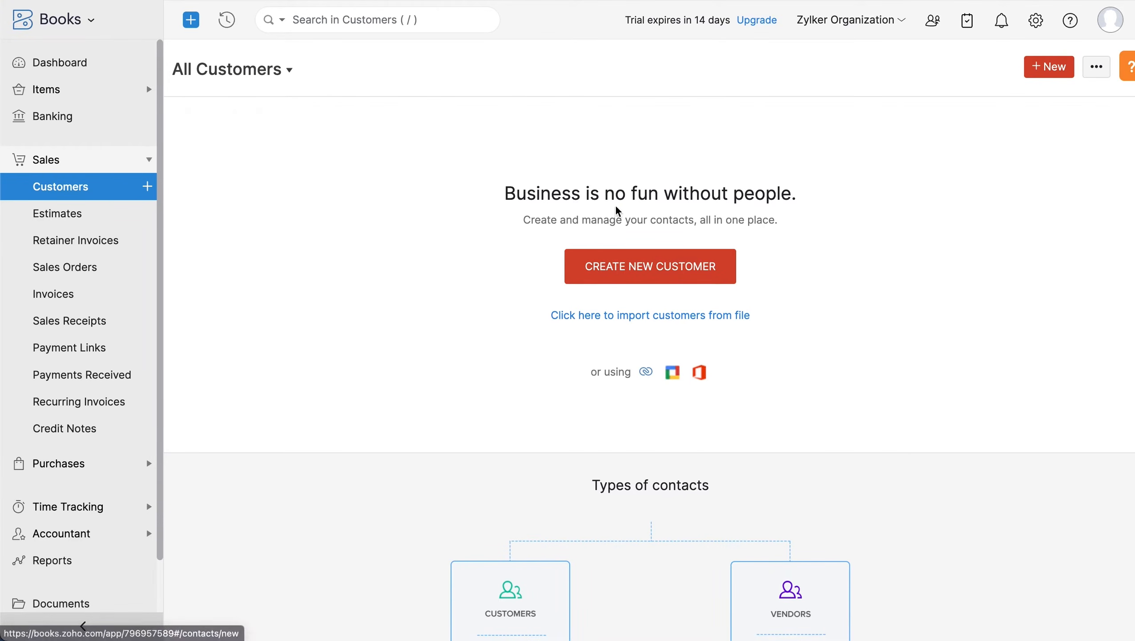
left_click(1097, 74)
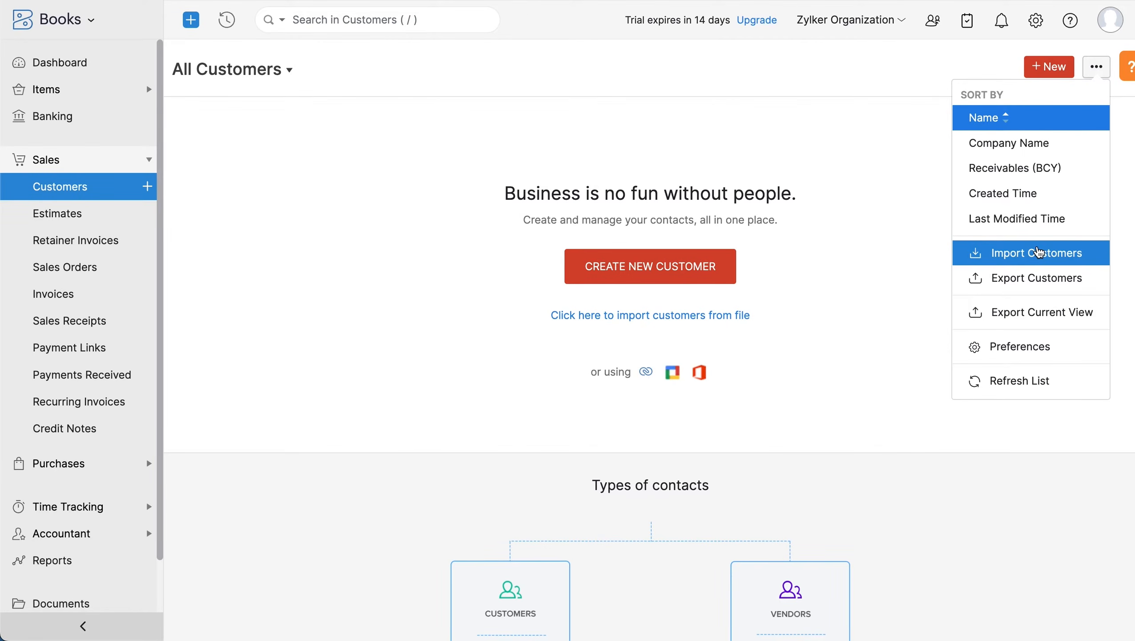
left_click(273, 234)
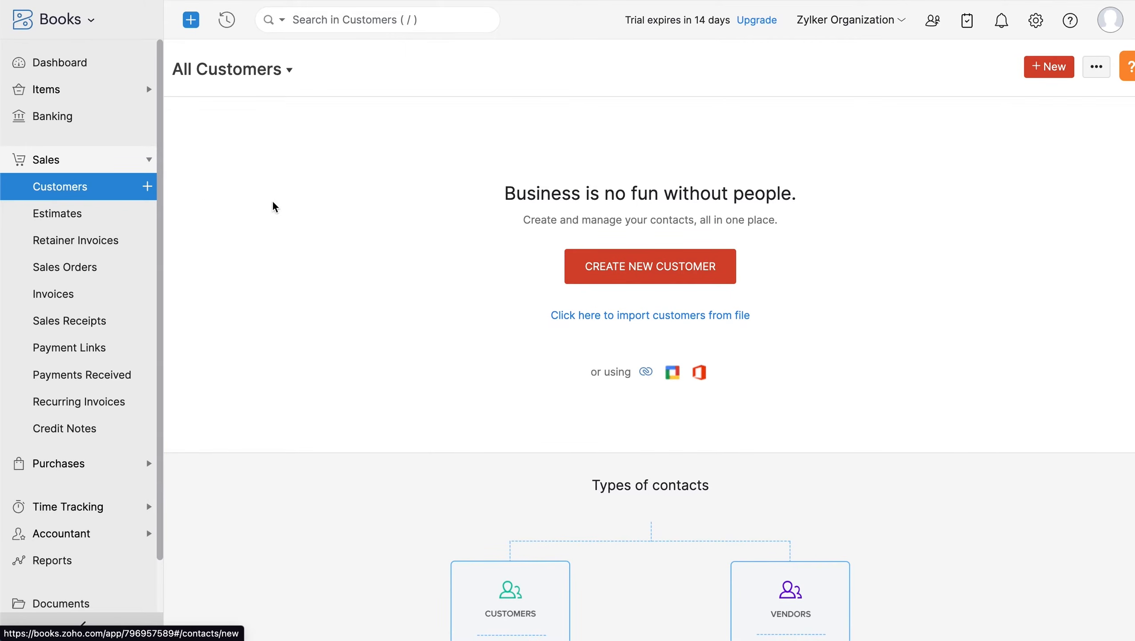
- Start an individual customer: salutation Mr., first and last name, company Krazystones Ltd, full-name display name
left_click(1036, 71)
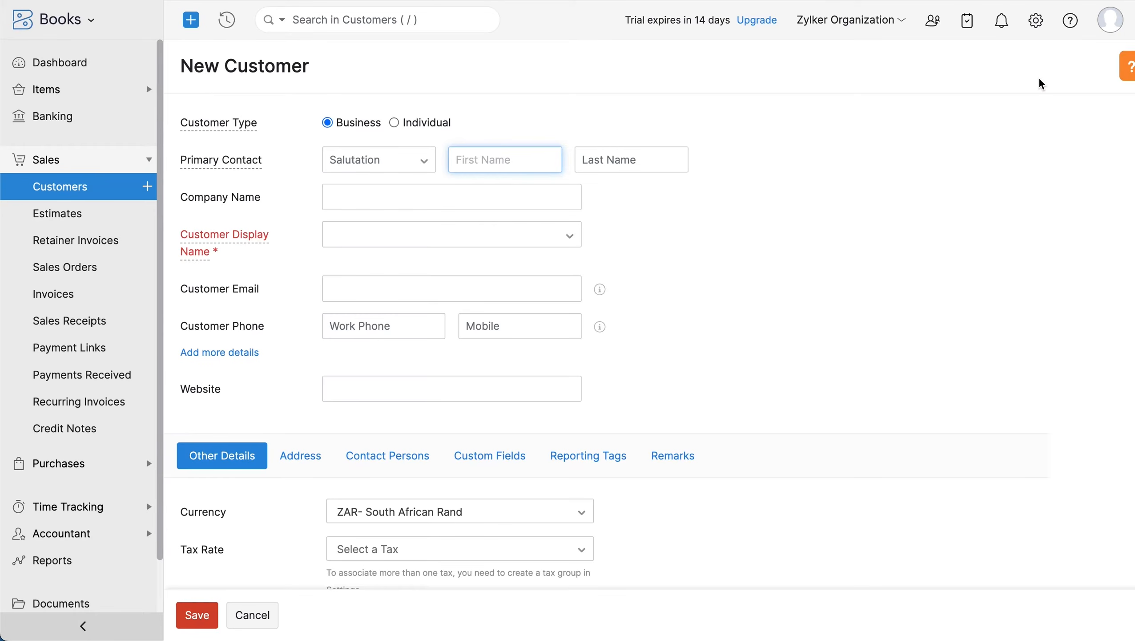
left_click(394, 123)
left_click(423, 161)
left_click(421, 182)
left_click(485, 160)
left_click(580, 158)
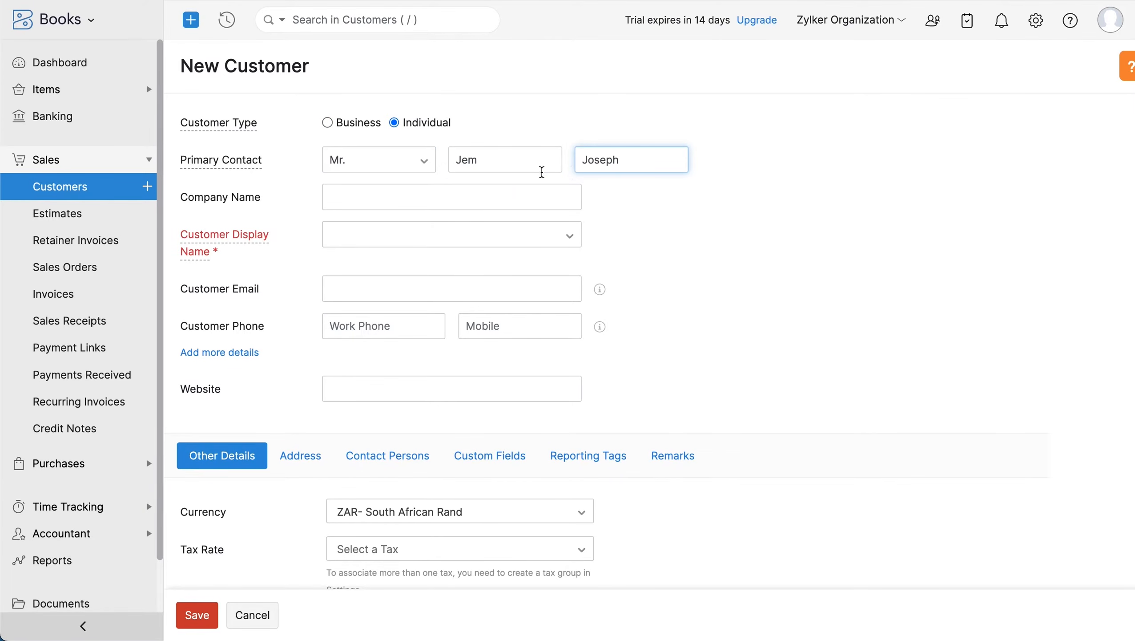
left_click(419, 197)
type("Krazystones Ltd")
left_click(389, 235)
left_click(415, 259)
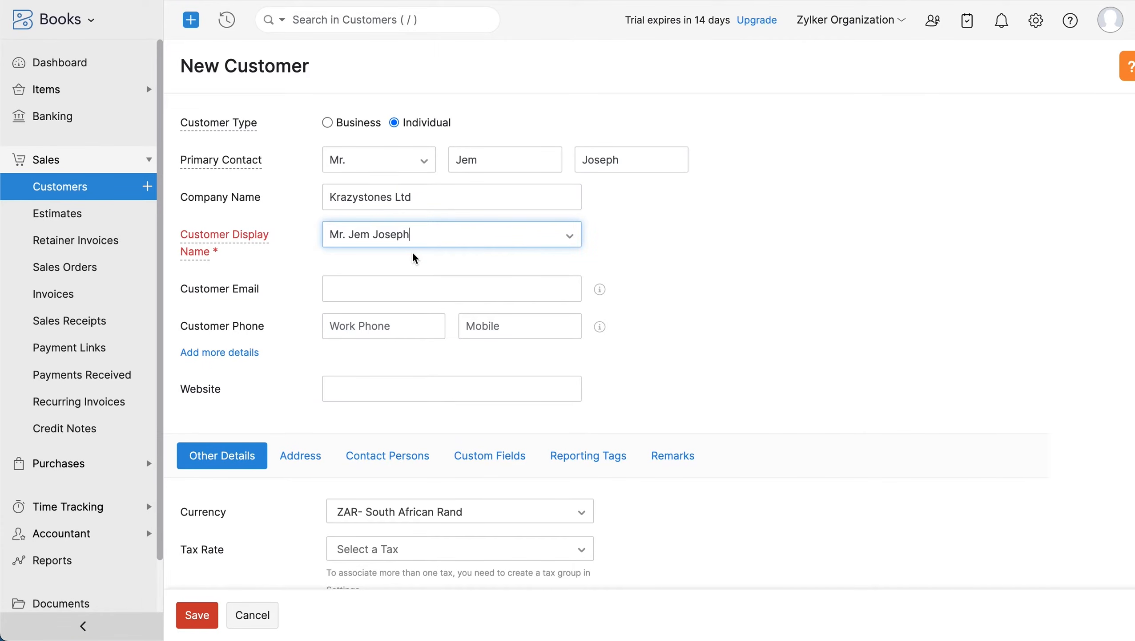
- Fill in the customer's e-mail and mobile number, then review the address fields
left_click(388, 287)
left_click(467, 328)
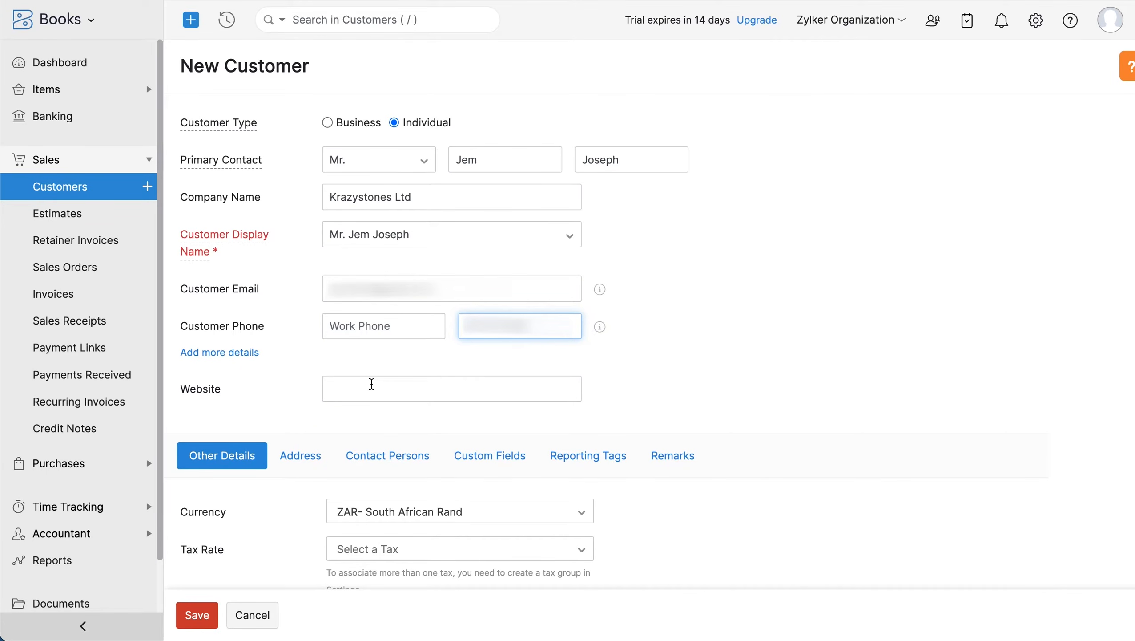
scroll(372, 384, "down", 6)
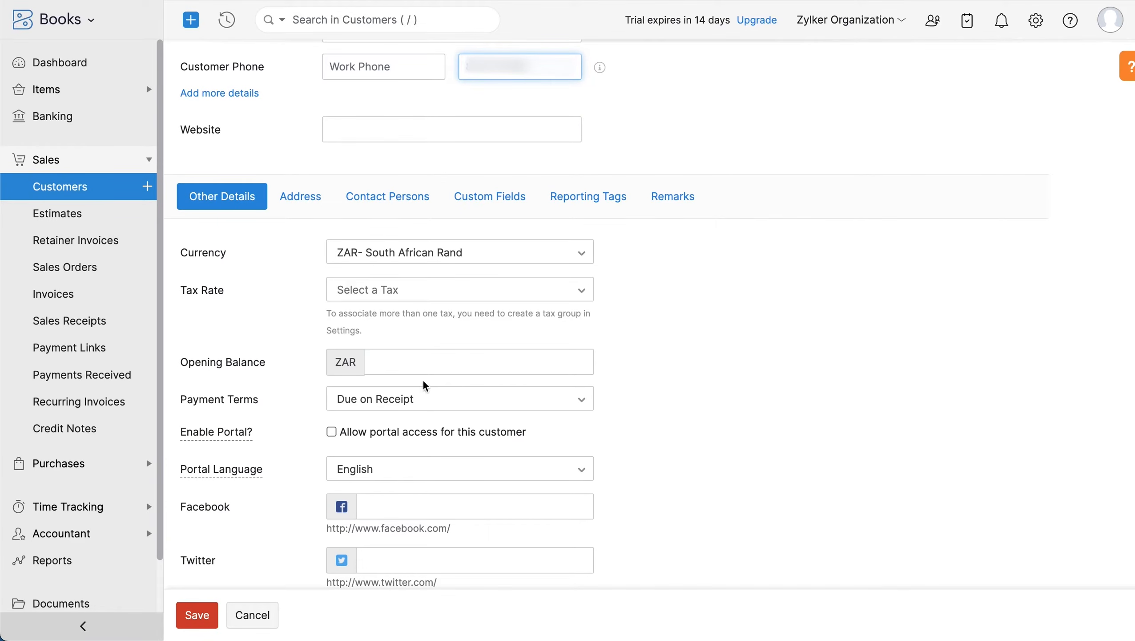
scroll(421, 411, "down", 2)
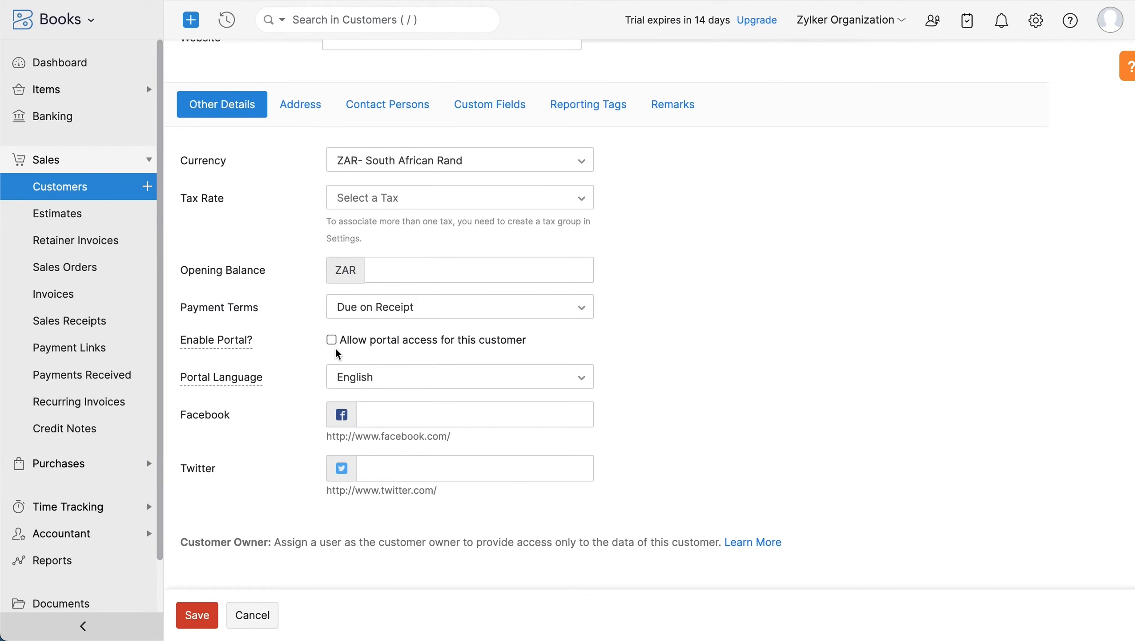
left_click(306, 103)
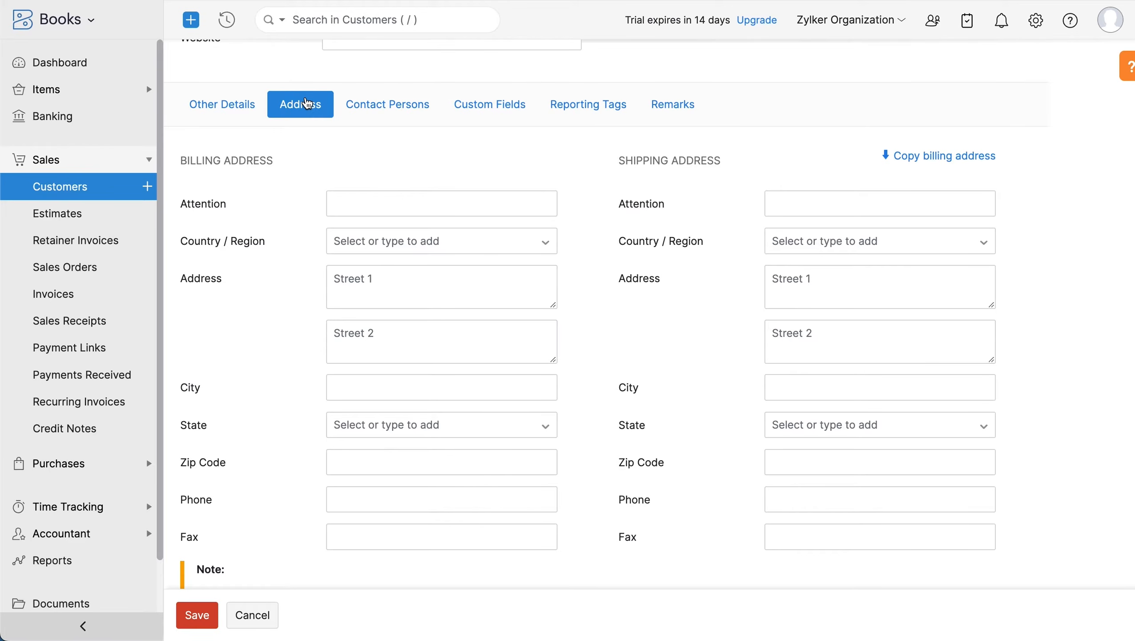
scroll(306, 108, "down", 1)
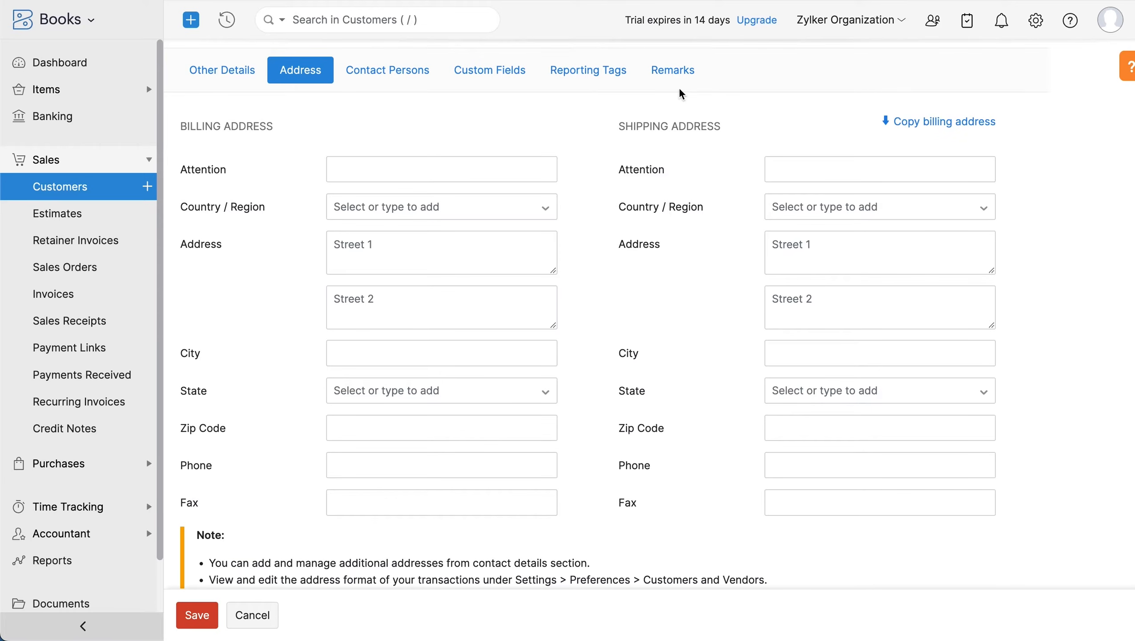
- Save the new customer, then view the Vendors list under Purchases
left_click(201, 615)
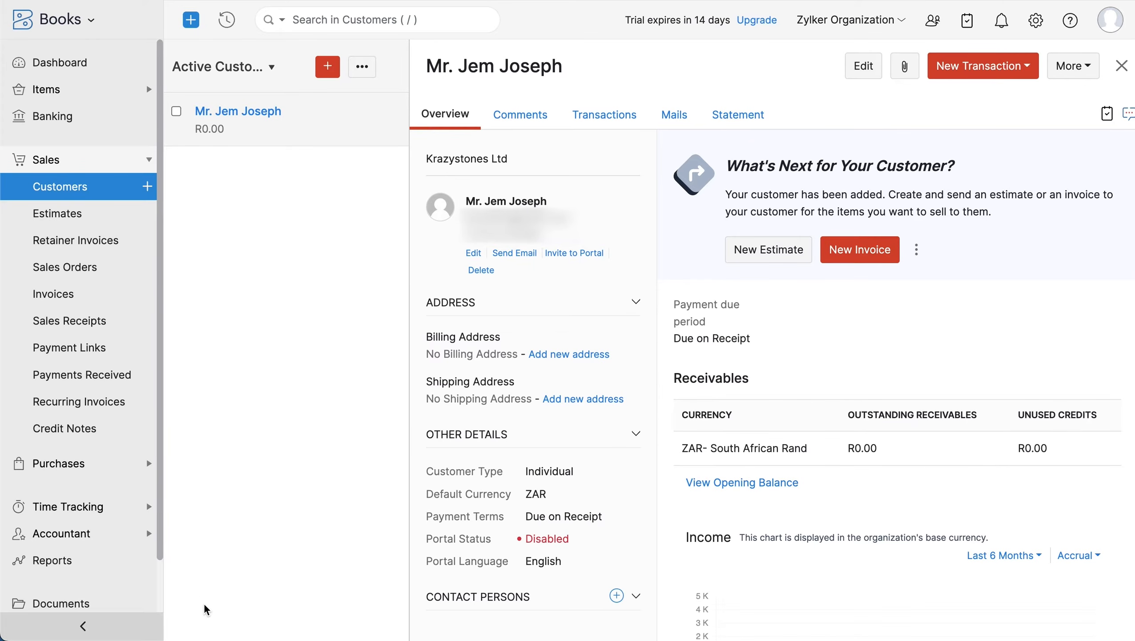
left_click(109, 471)
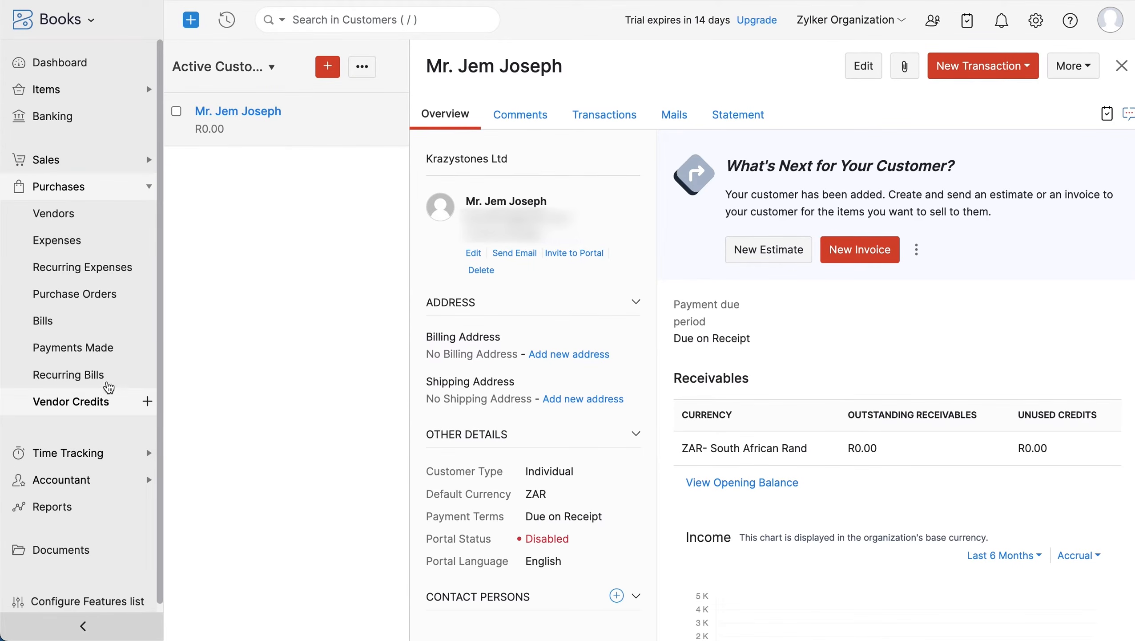
left_click(119, 222)
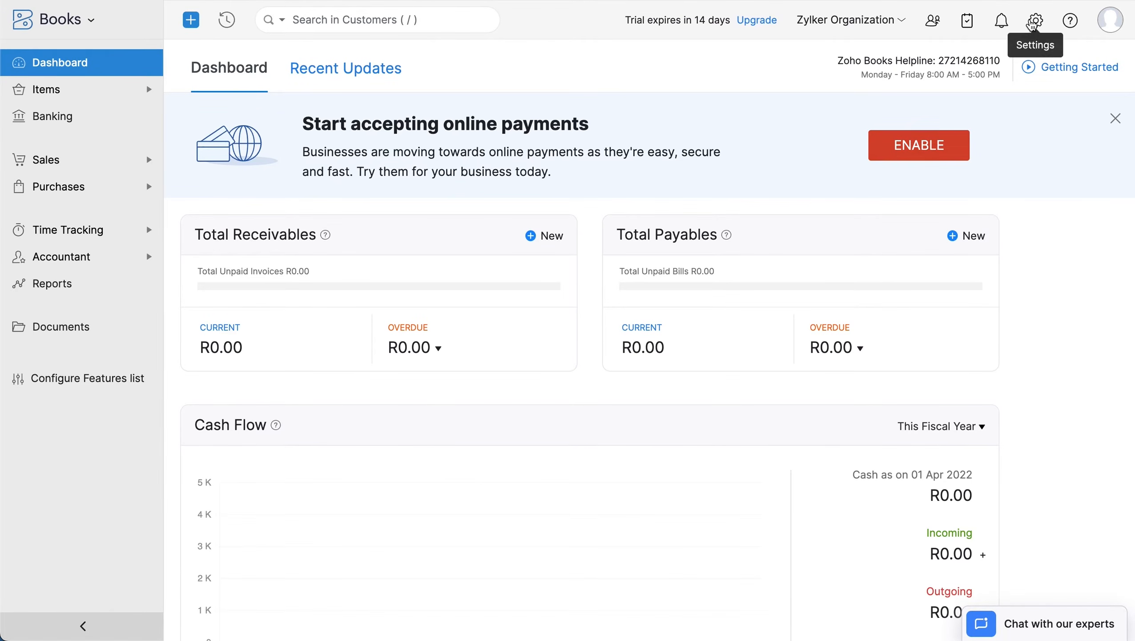
- Enter opening balances of 100000 debit for Savings and 100000 credit for Advance Tax, and confirm
left_click(1034, 21)
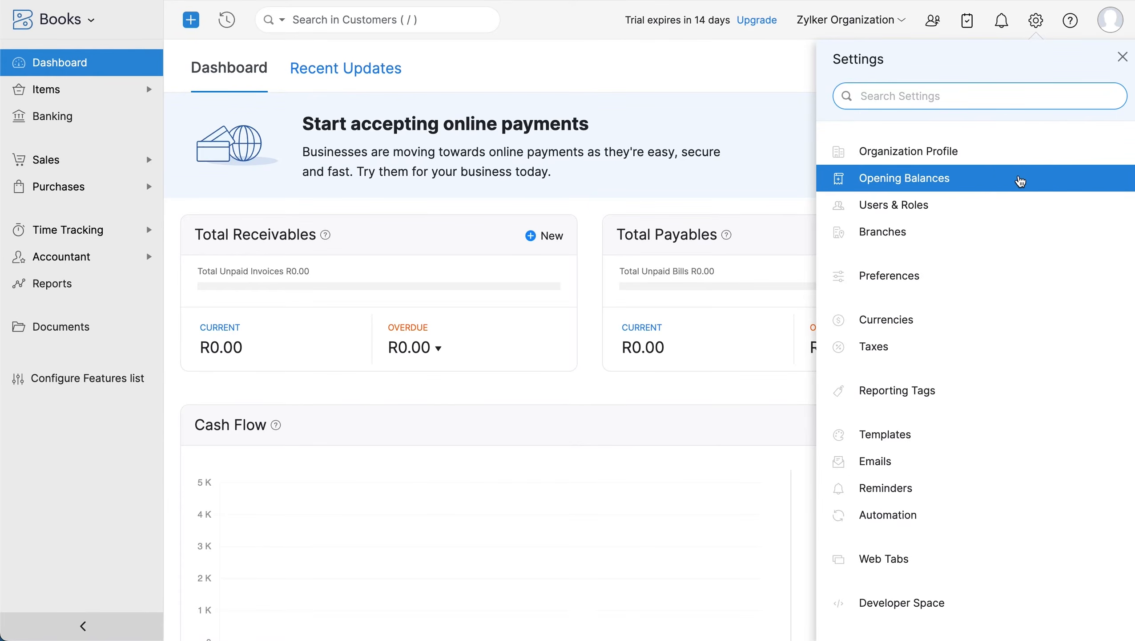
left_click(1021, 180)
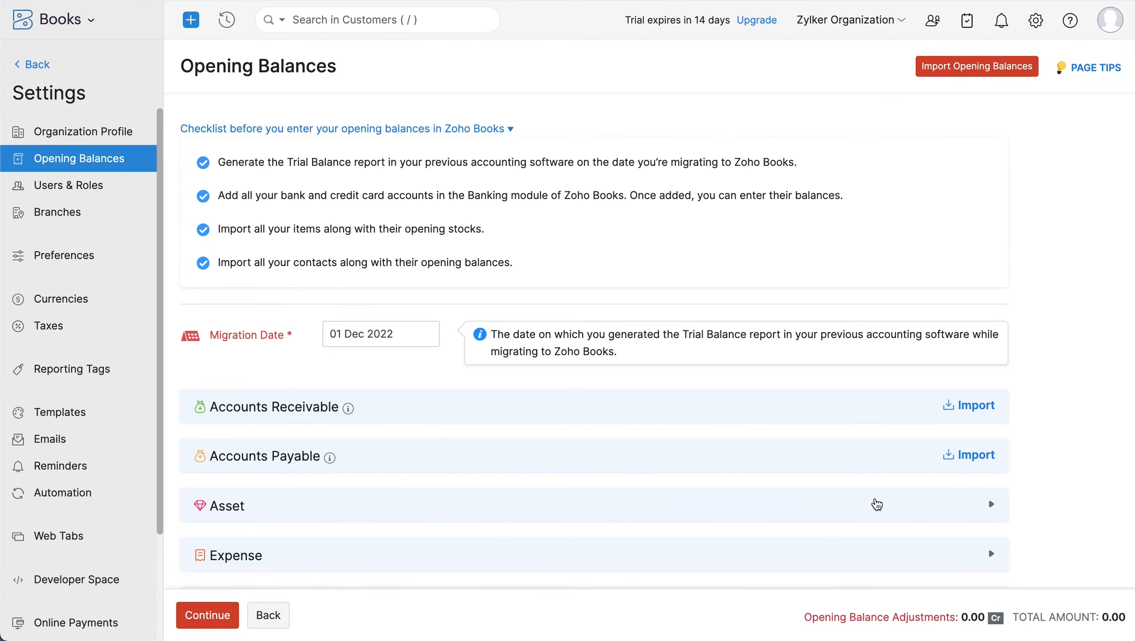
left_click(842, 508)
scroll(843, 502, "down", 5)
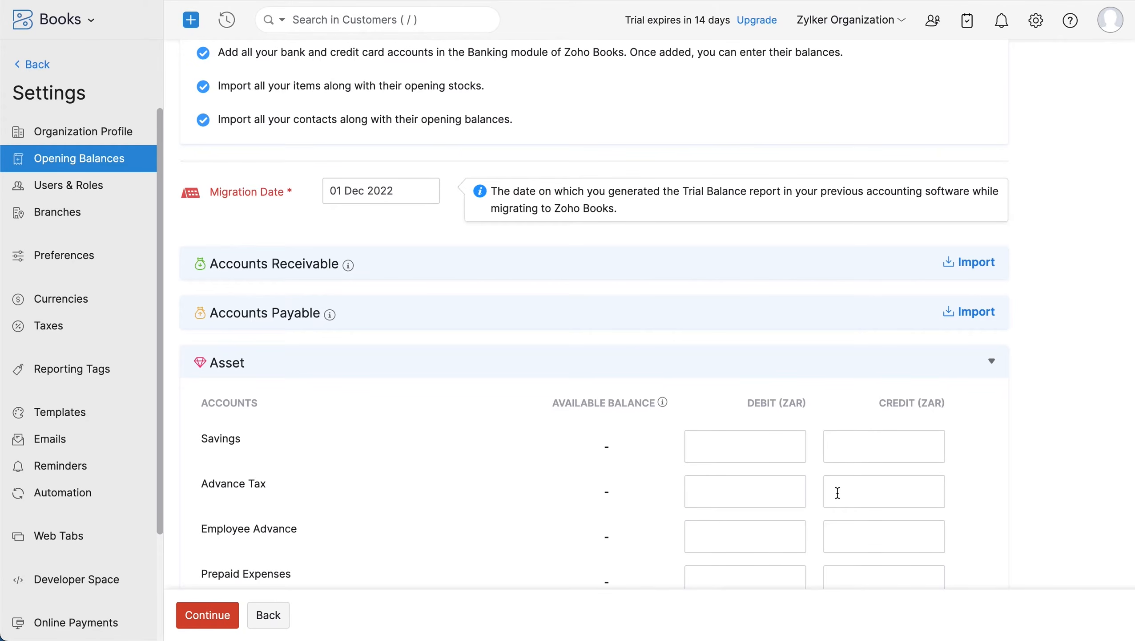
left_click(752, 442)
type("100000")
left_click(840, 489)
type("100000")
left_click(187, 620)
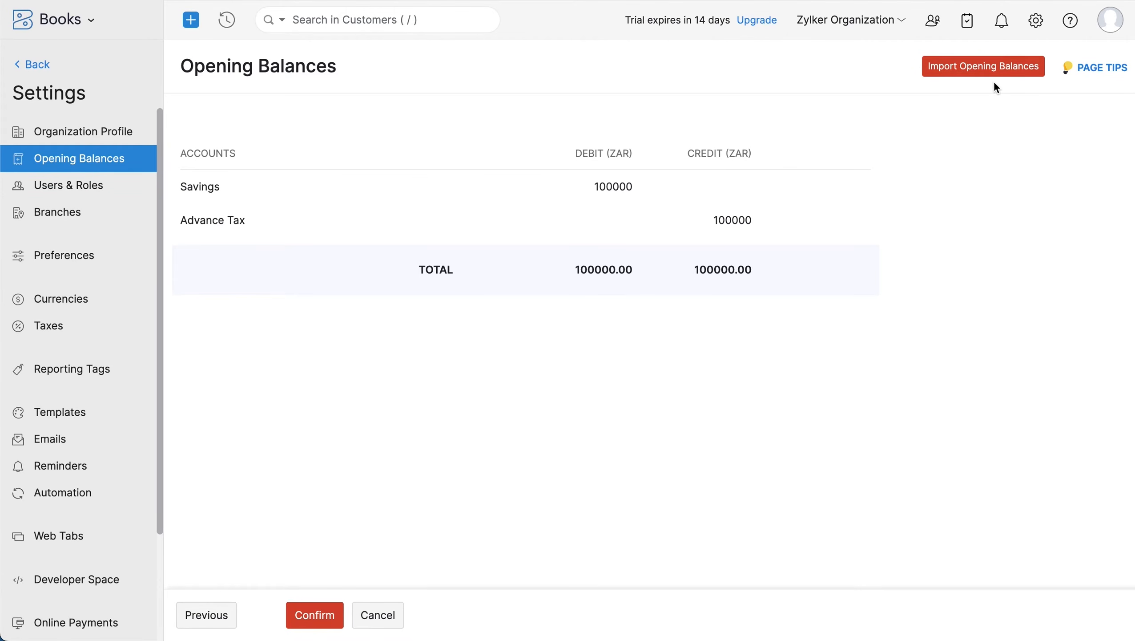
left_click(311, 611)
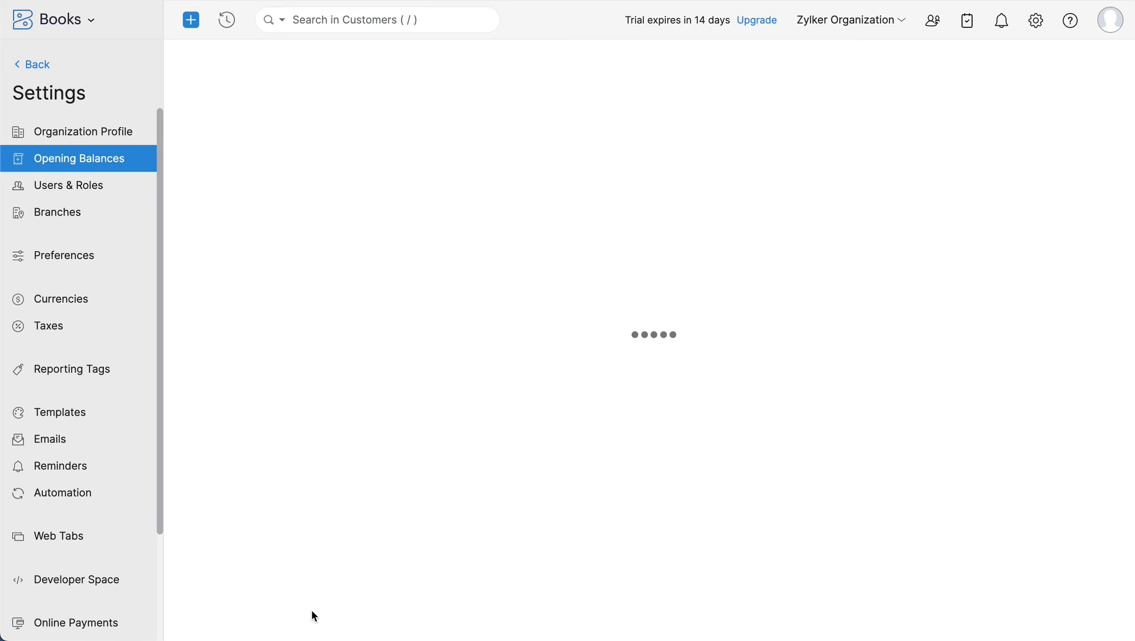
left_click(359, 282)
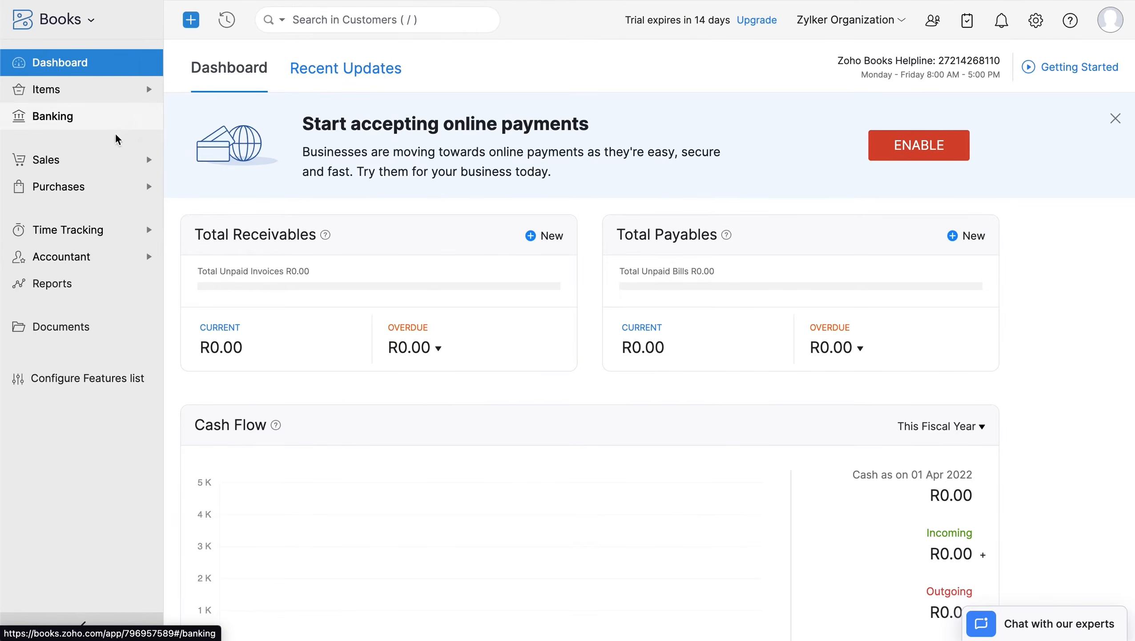
- Start a new invoice billed to the newly created customer
left_click(120, 156)
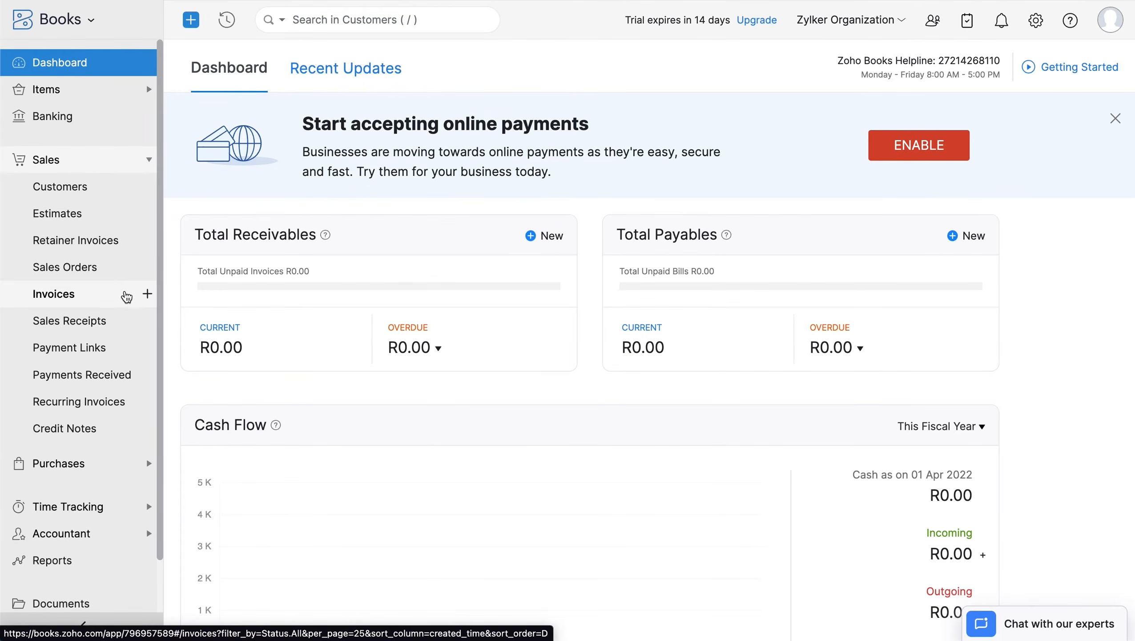
left_click(148, 295)
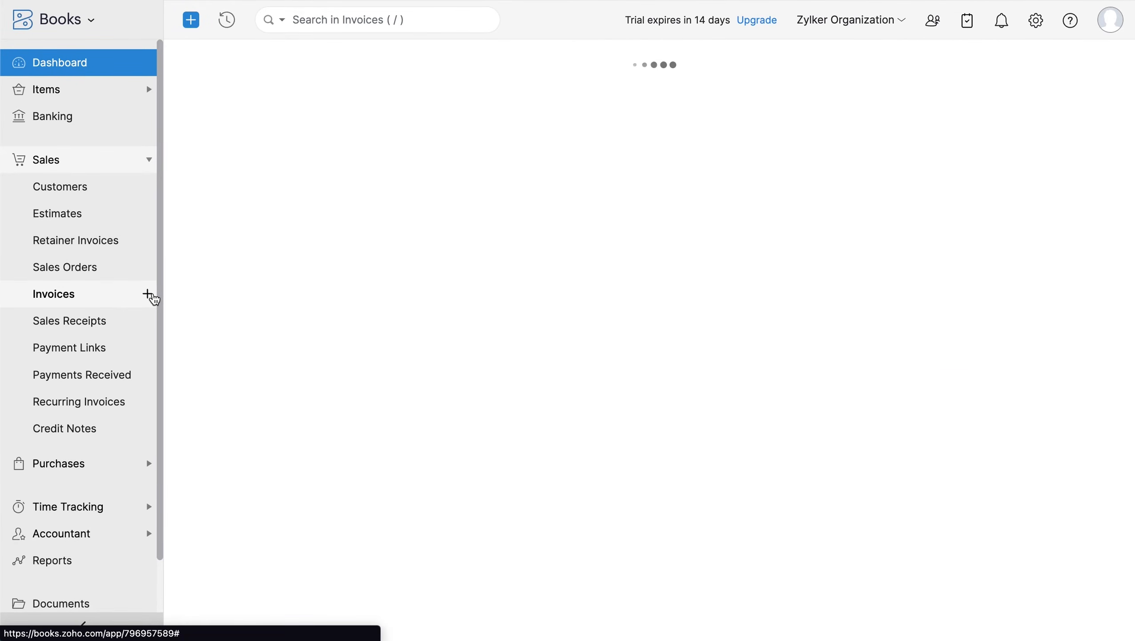
left_click(388, 130)
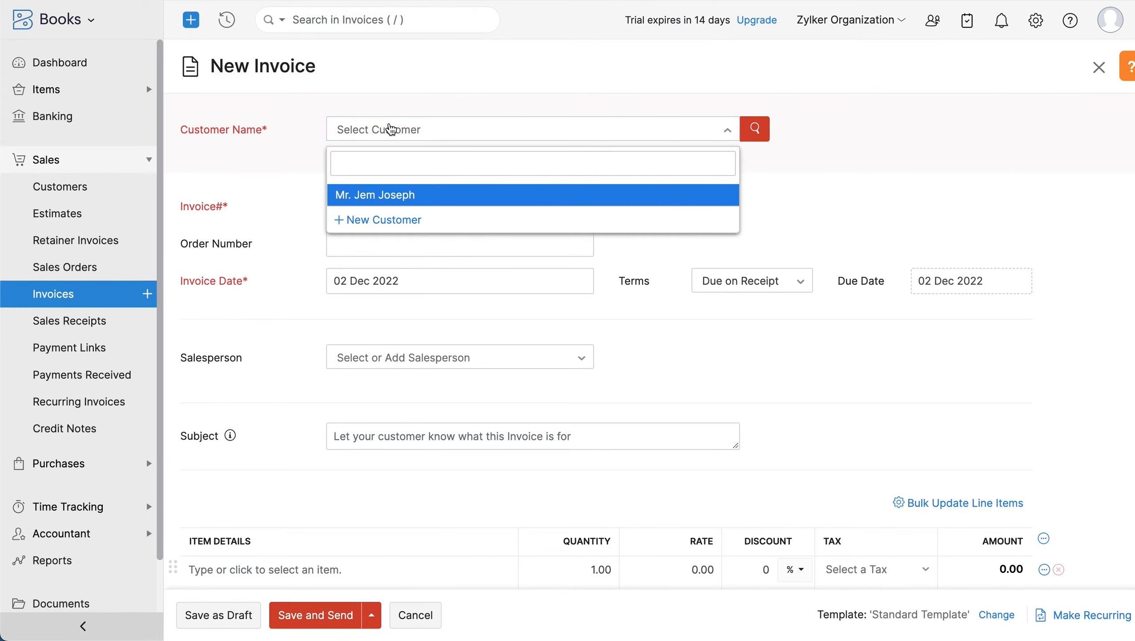
left_click(402, 196)
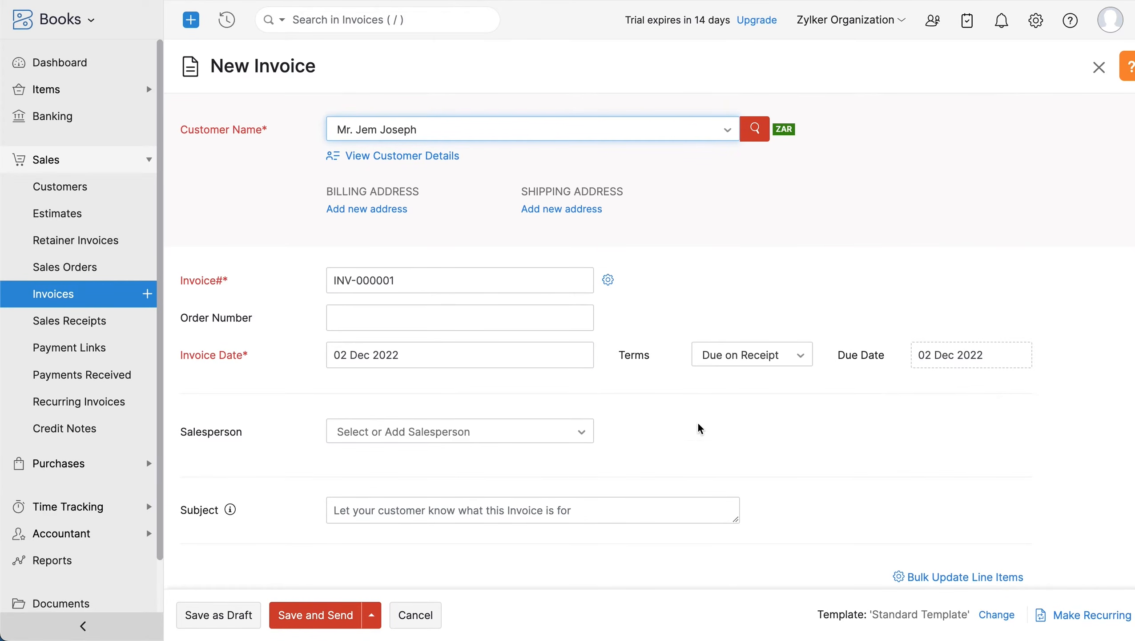
- Add a Dell precision 5560 laptop line taxed at VAT [15%]
scroll(696, 425, "down", 4)
scroll(694, 424, "down", 3)
left_click(269, 368)
left_click(375, 423)
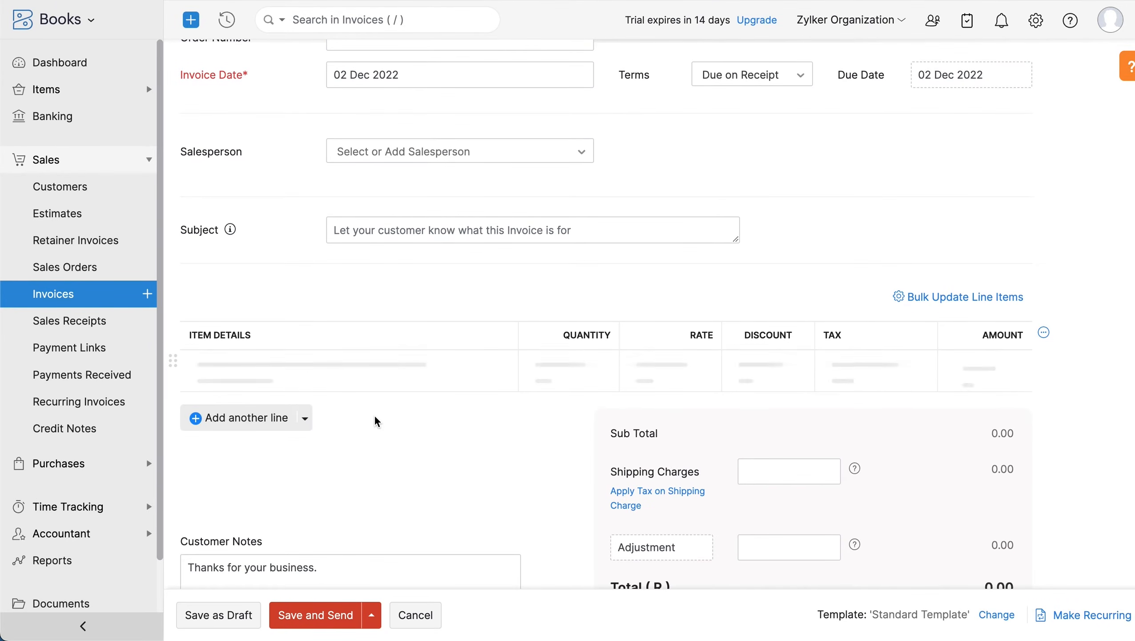
left_click(838, 372)
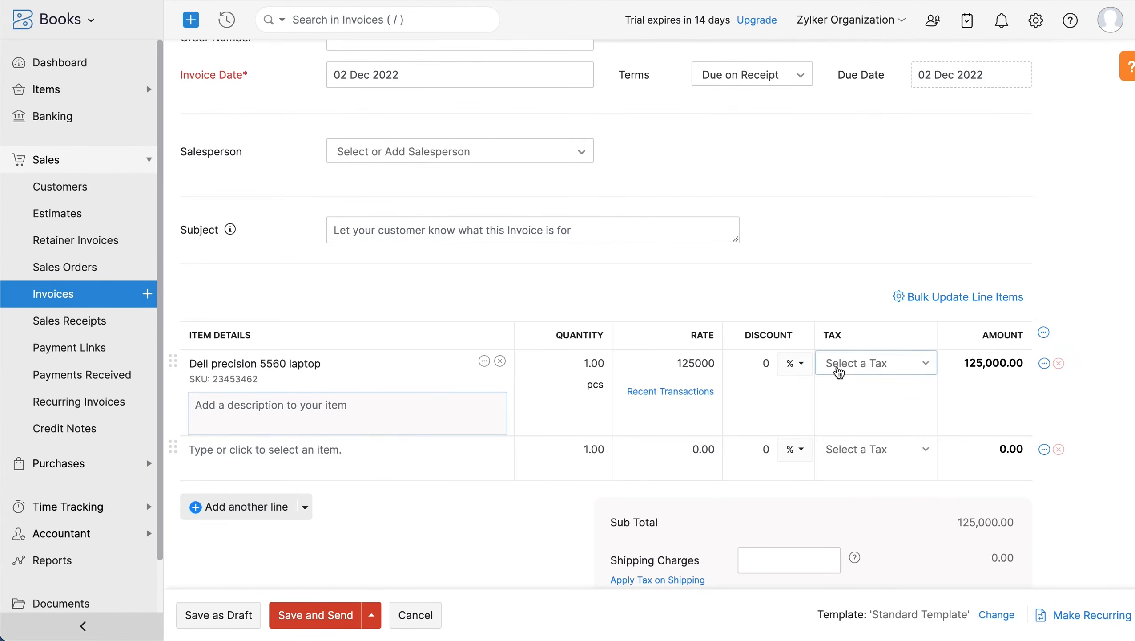
left_click(857, 451)
- Paste the terms 'Payment should be made in full on or before the due date'
scroll(856, 455, "down", 5)
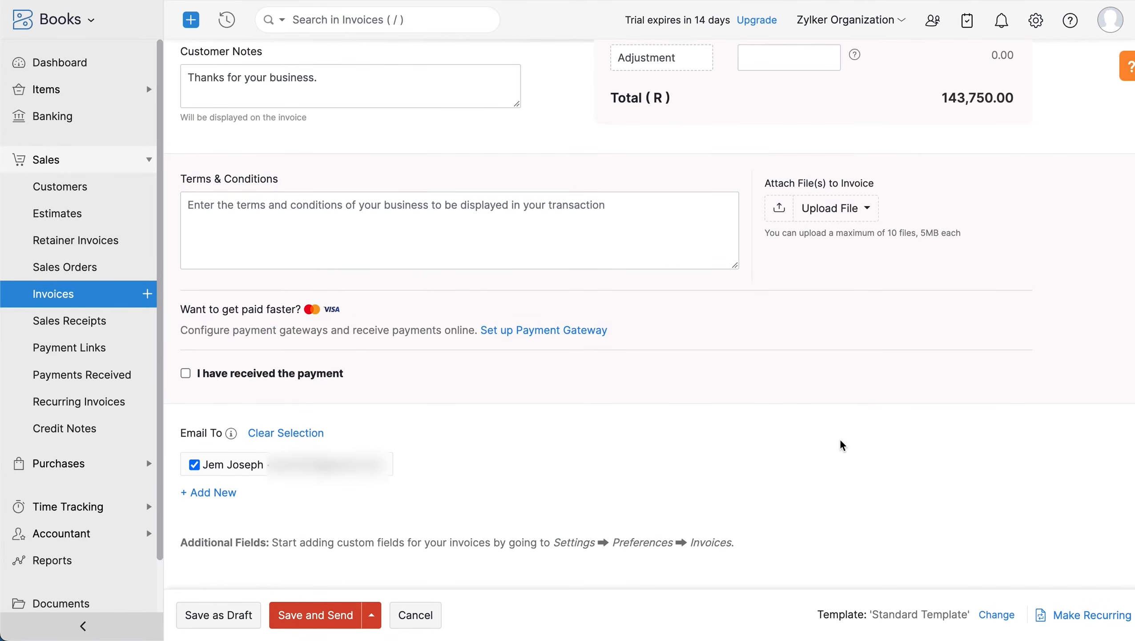
left_click(357, 86)
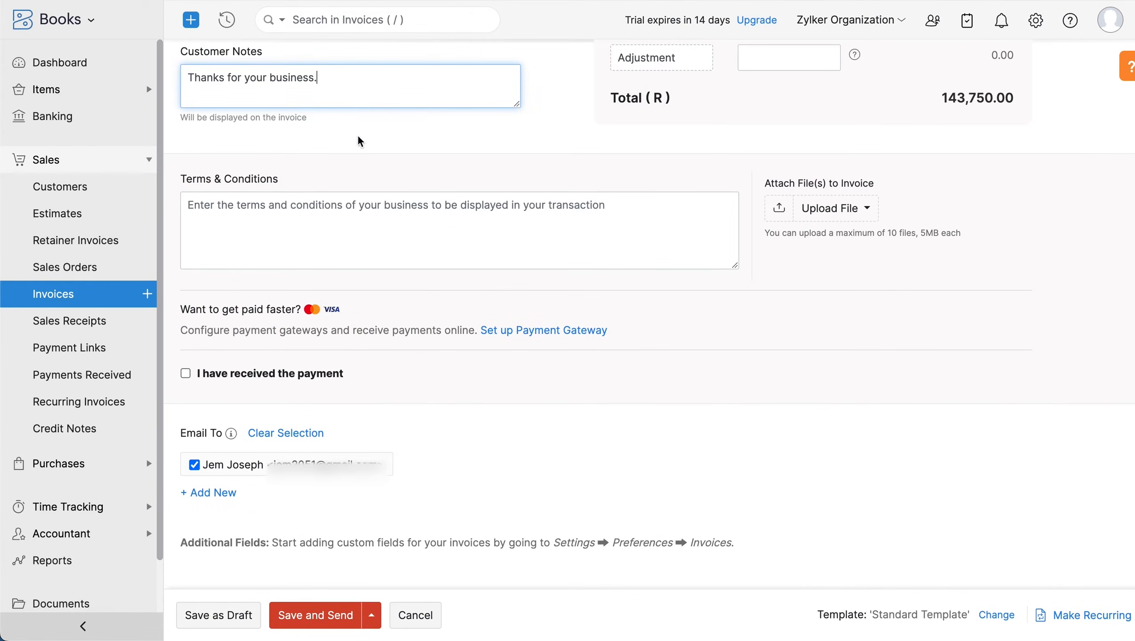
left_click(366, 206)
type("Payment should be made in full on or before the due date")
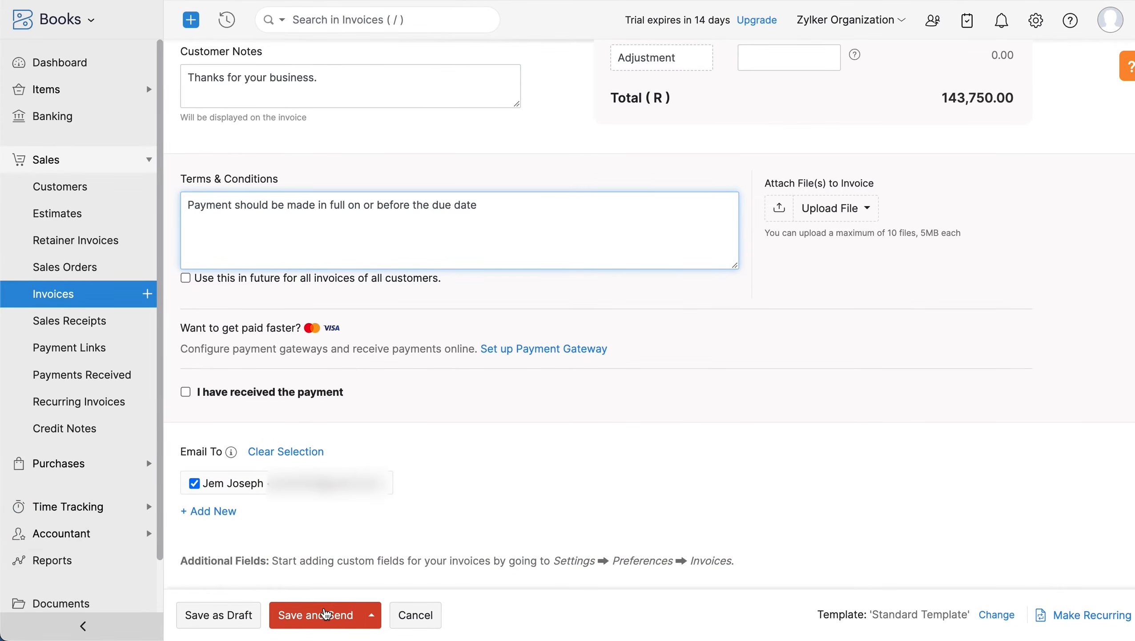
- Save invoice INV-000001 and e-mail it to the customer
left_click(321, 613)
scroll(342, 564, "down", 5)
scroll(342, 564, "down", 2)
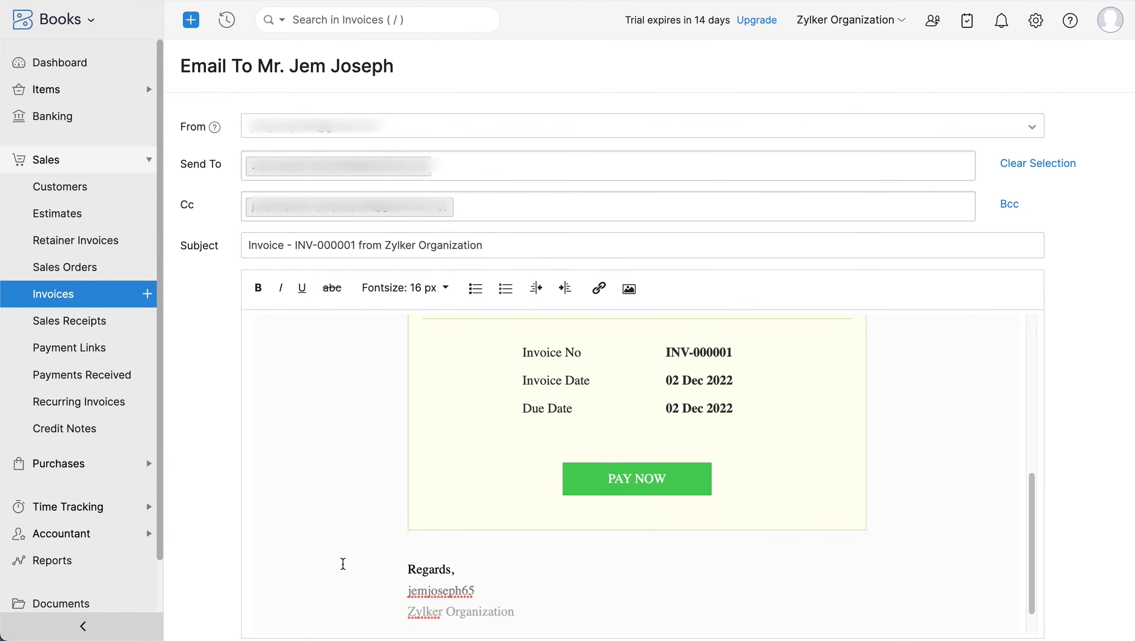
scroll(342, 564, "down", 1)
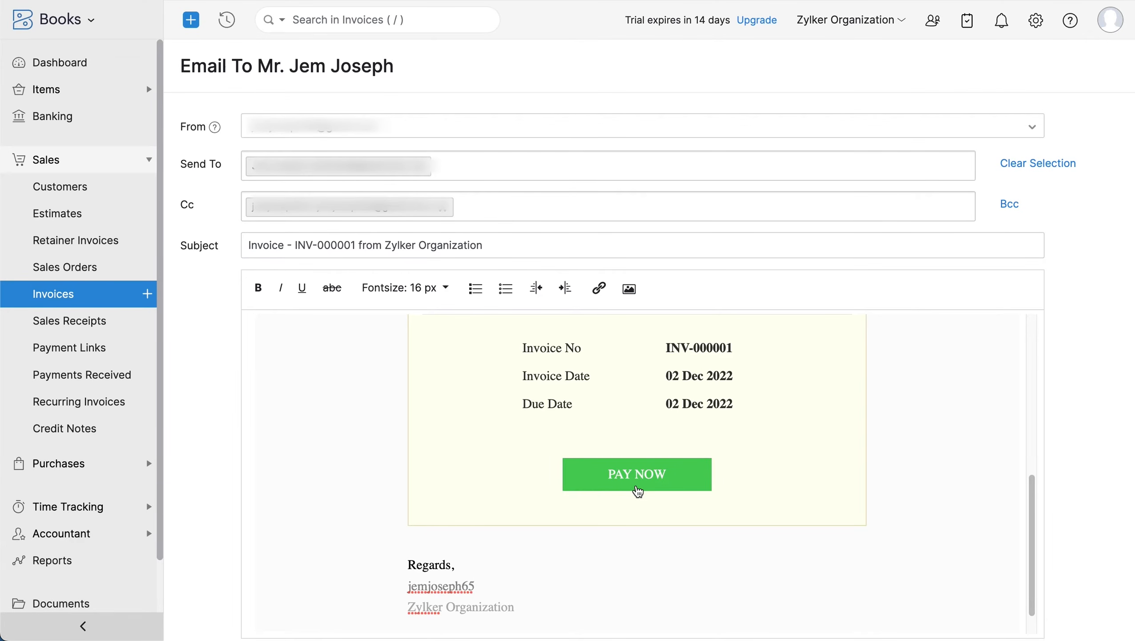
scroll(619, 576, "down", 8)
left_click(267, 585)
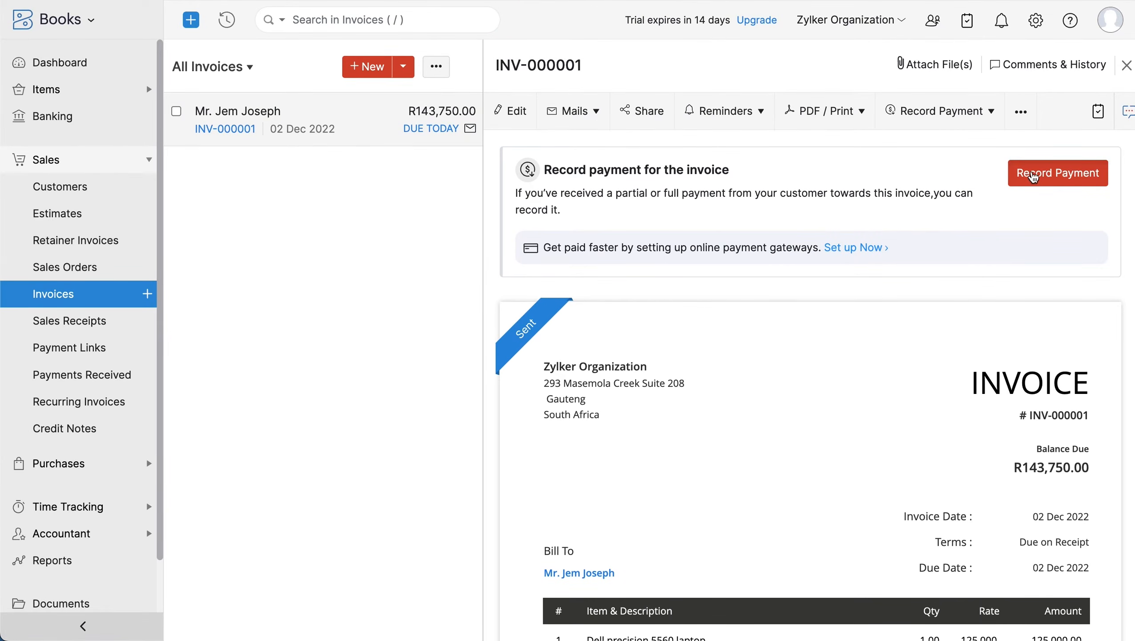
- Record the full 143,750 payment received against INV-000001
left_click(1033, 175)
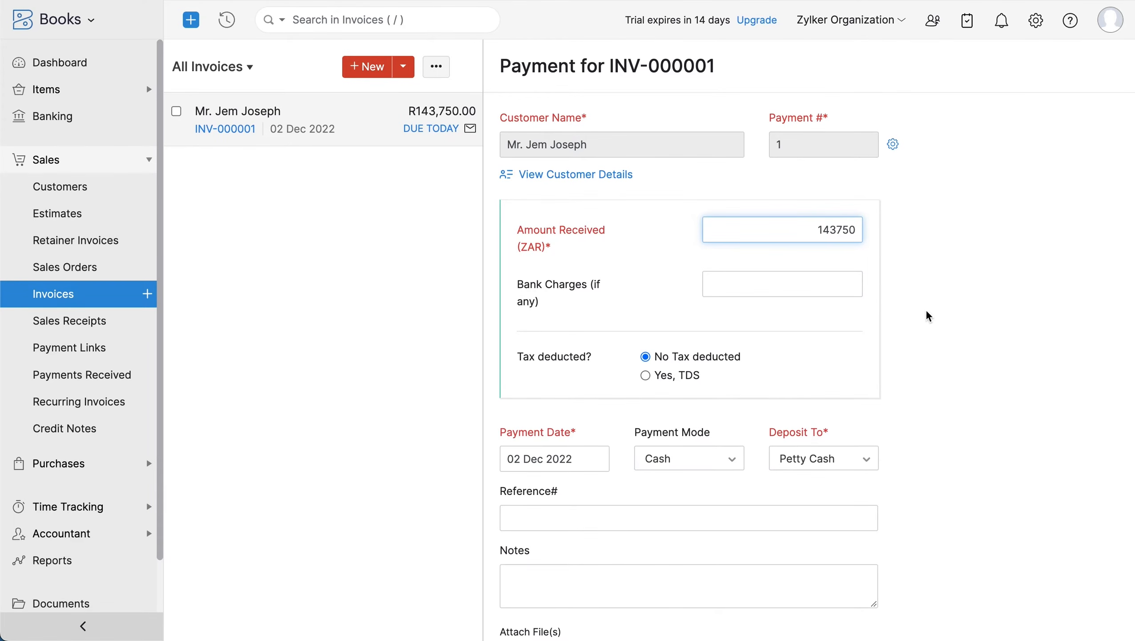
scroll(778, 405, "down", 5)
left_click(583, 599)
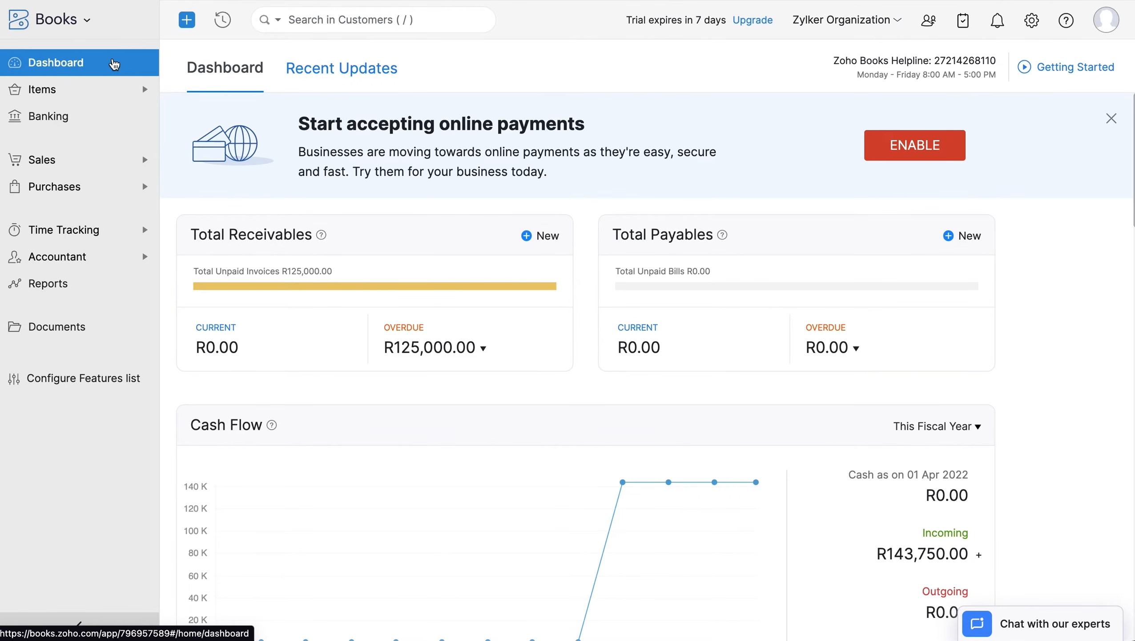
- Start a new project named 'UI Development', described 'To develop UI Design for a webpage'
left_click(142, 229)
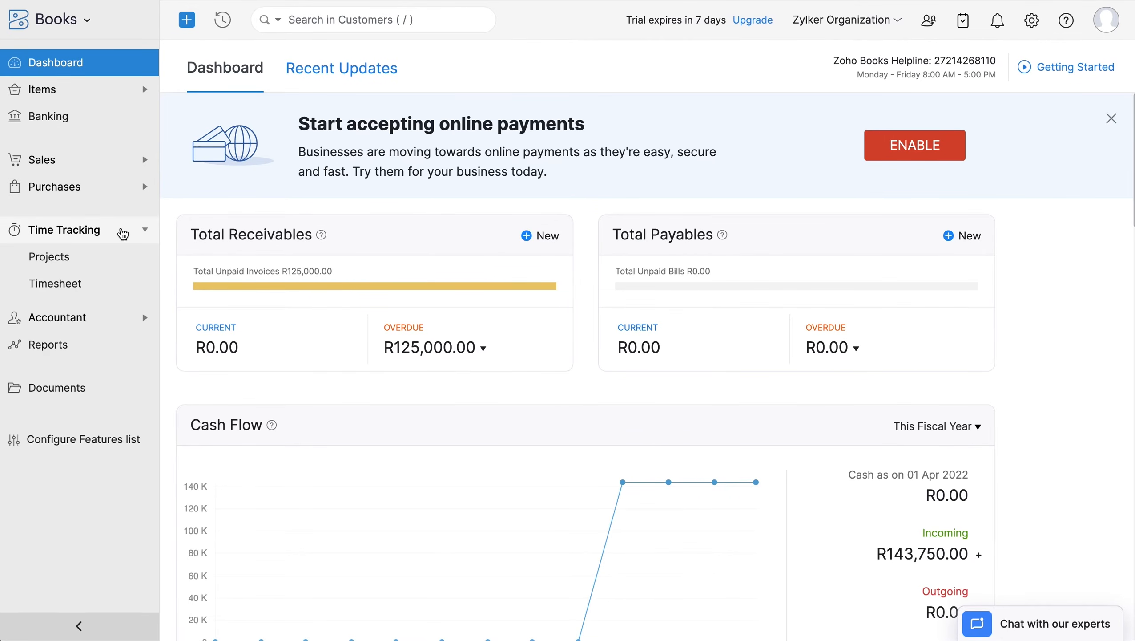
left_click(114, 258)
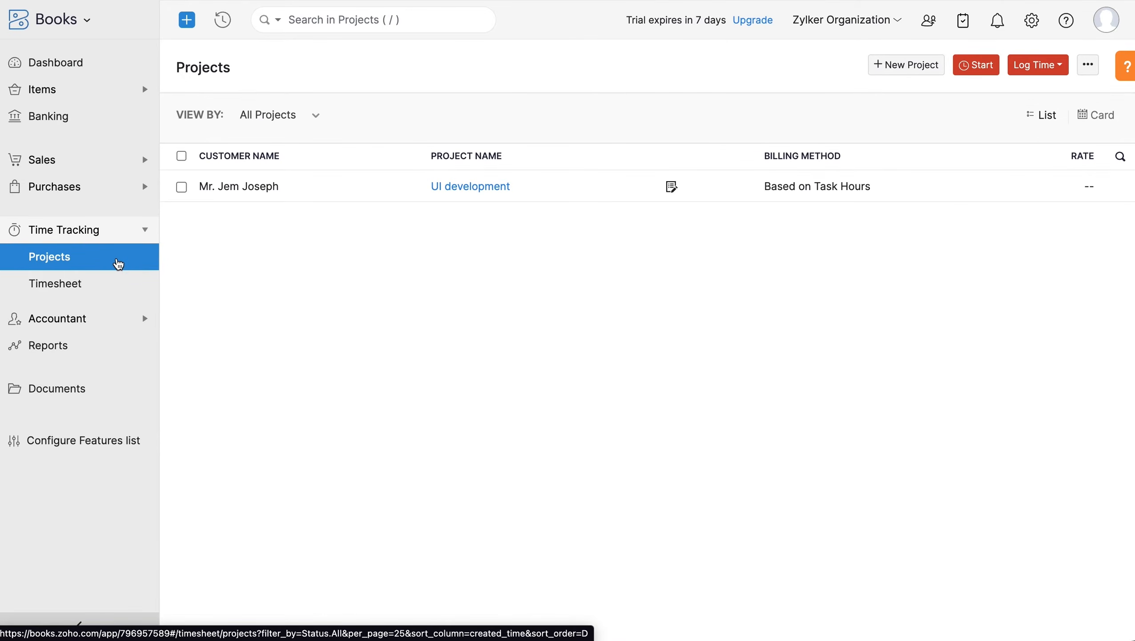
left_click(905, 64)
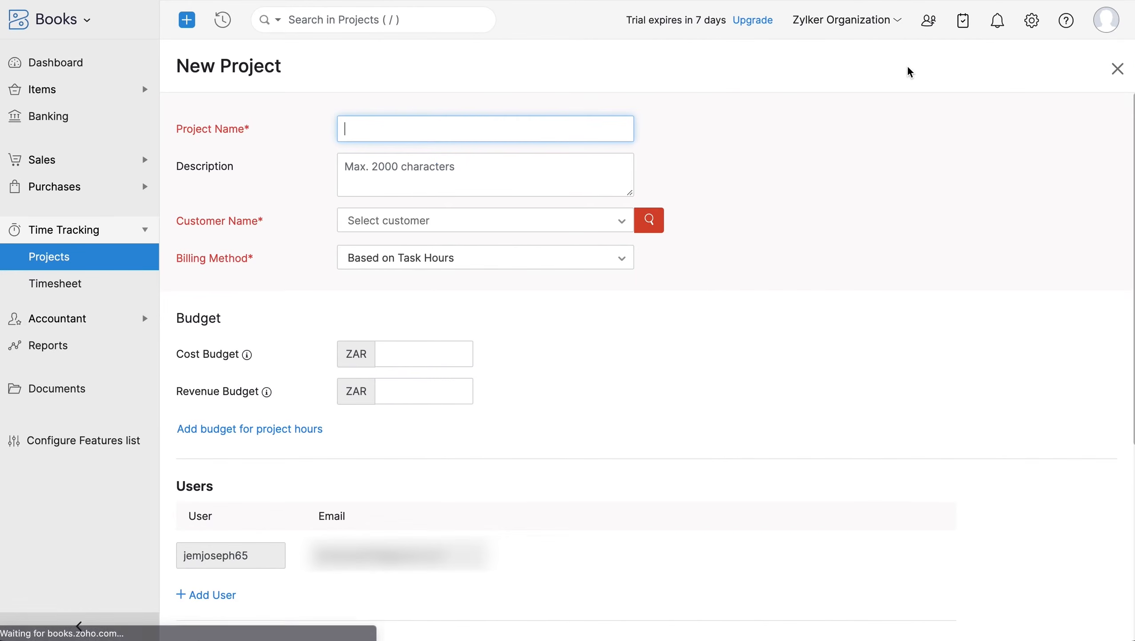
type("UI Development")
left_click(511, 157)
type("To develop UI Design for a webpage")
- Assign the project to the customer, bill it based on task hours, and save
left_click(499, 221)
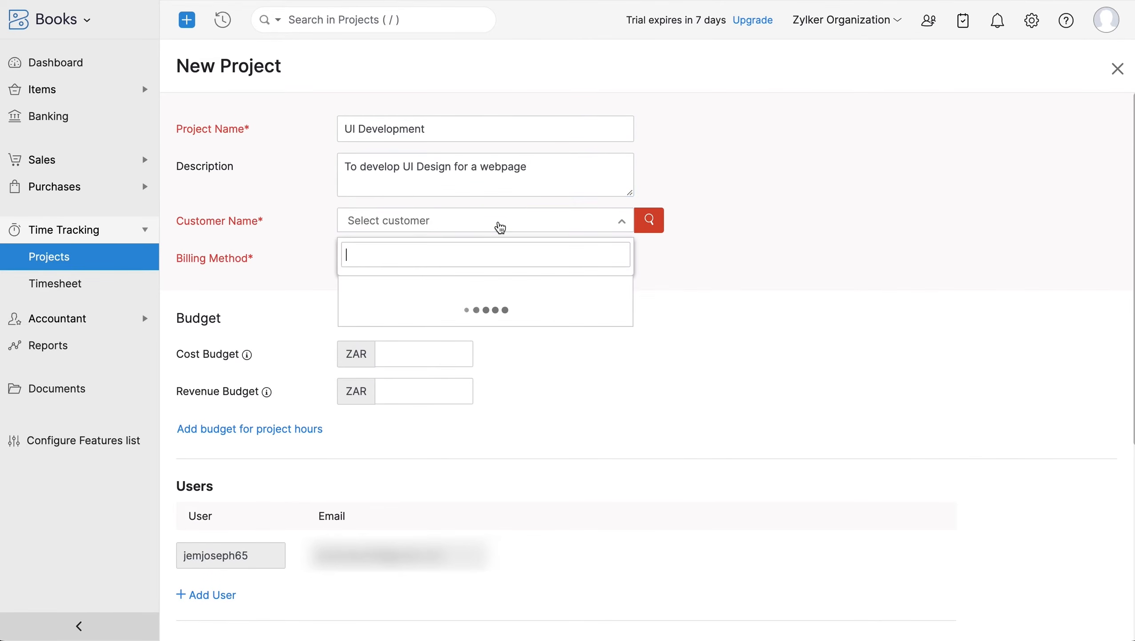
left_click(494, 287)
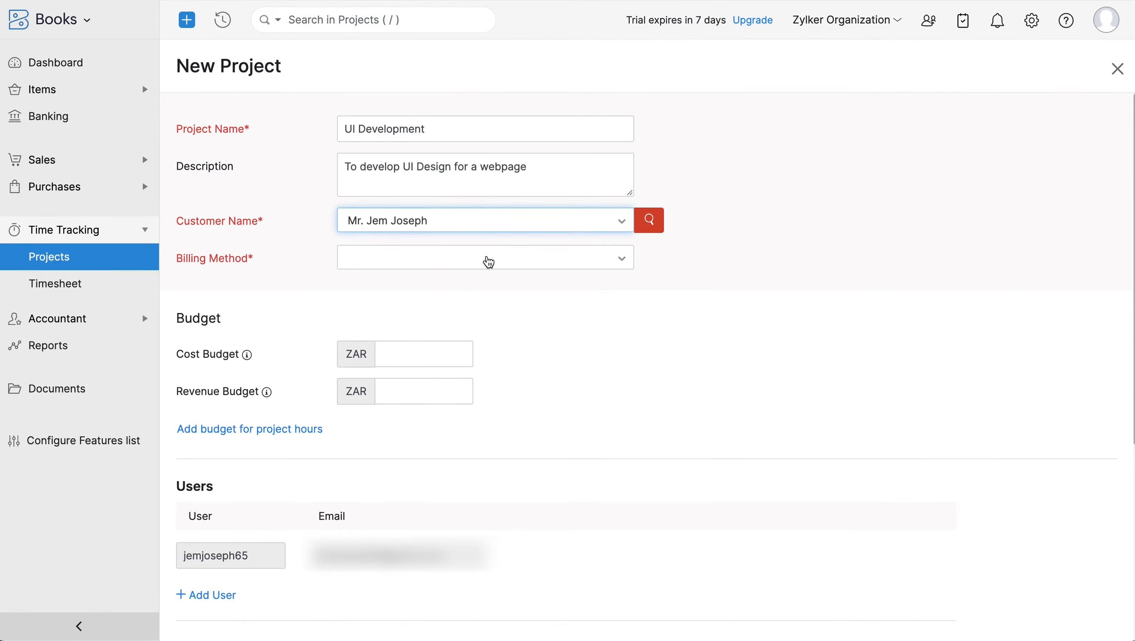
left_click(489, 260)
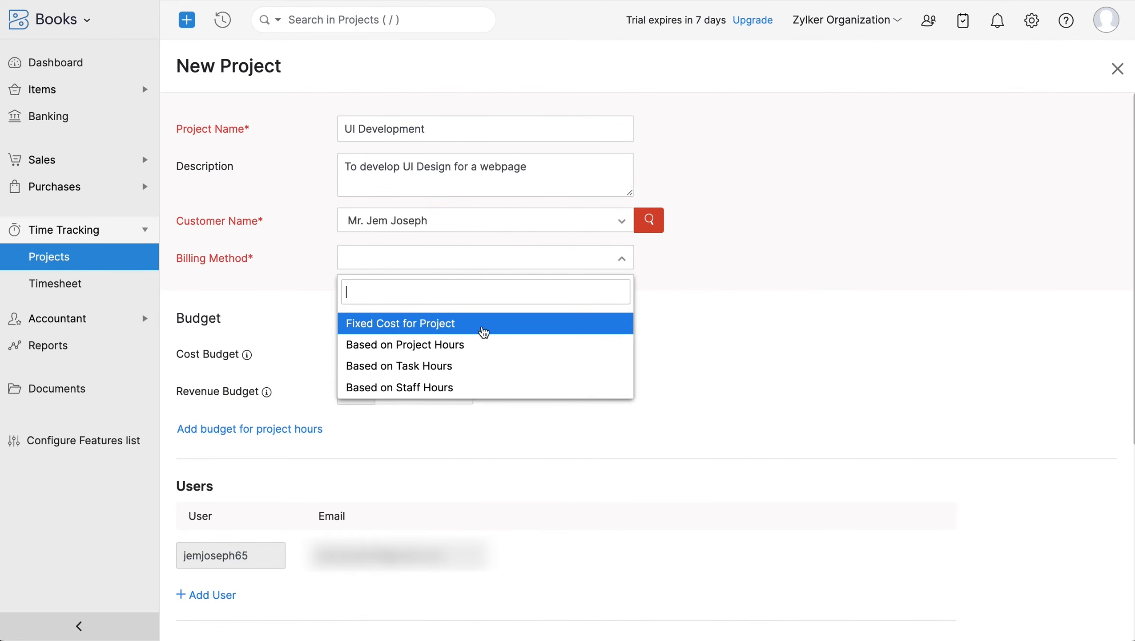
left_click(479, 366)
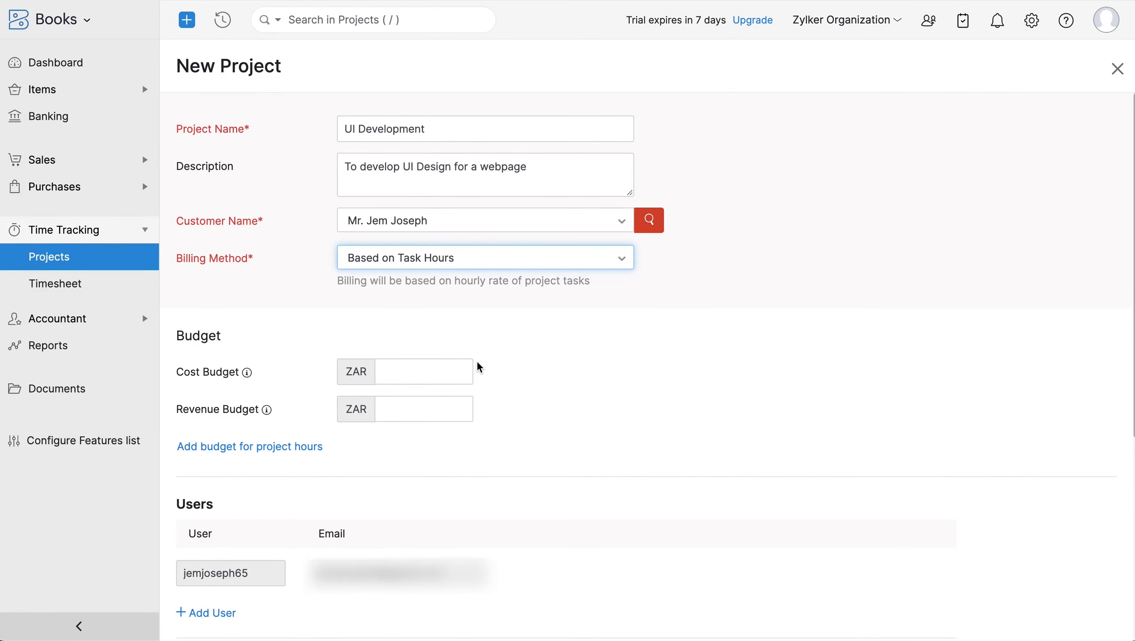
scroll(478, 418, "down", 7)
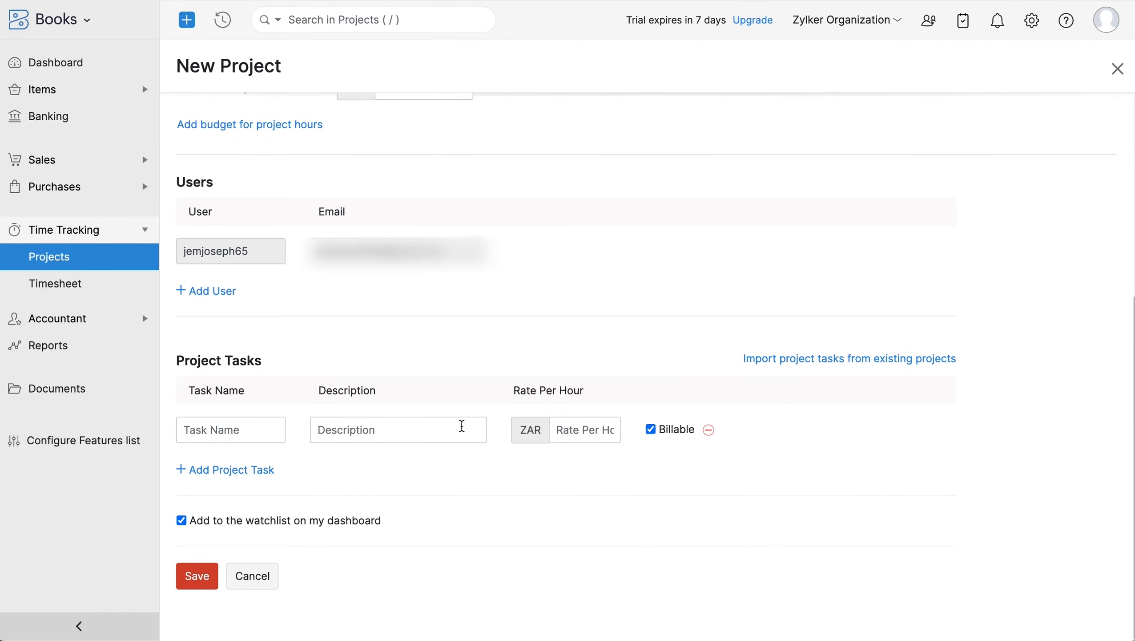
left_click(199, 577)
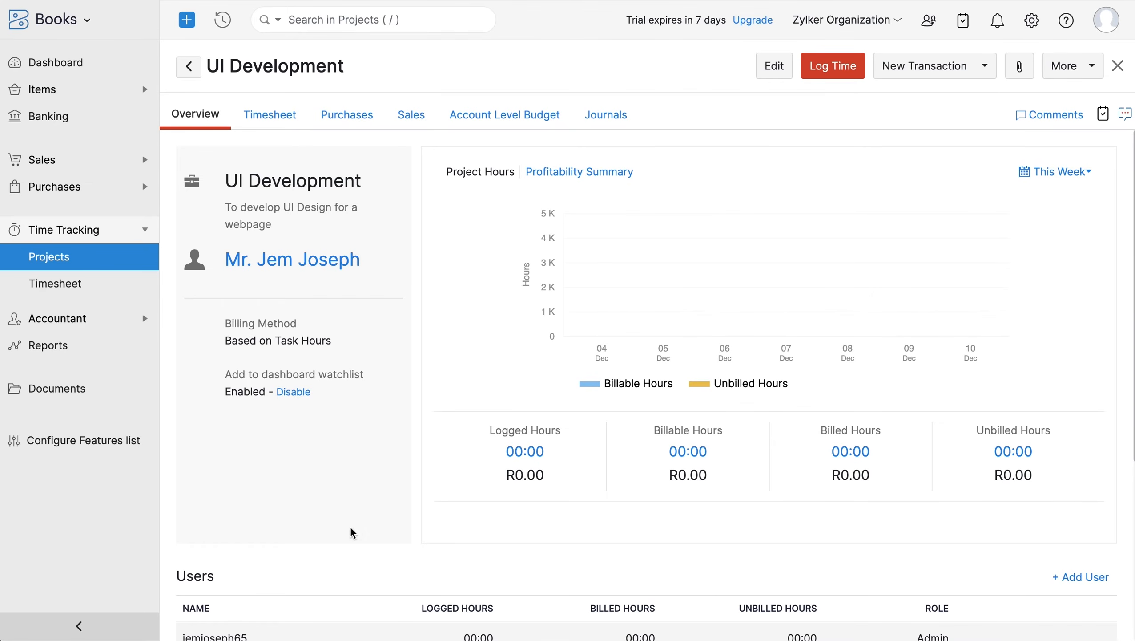
left_click(837, 73)
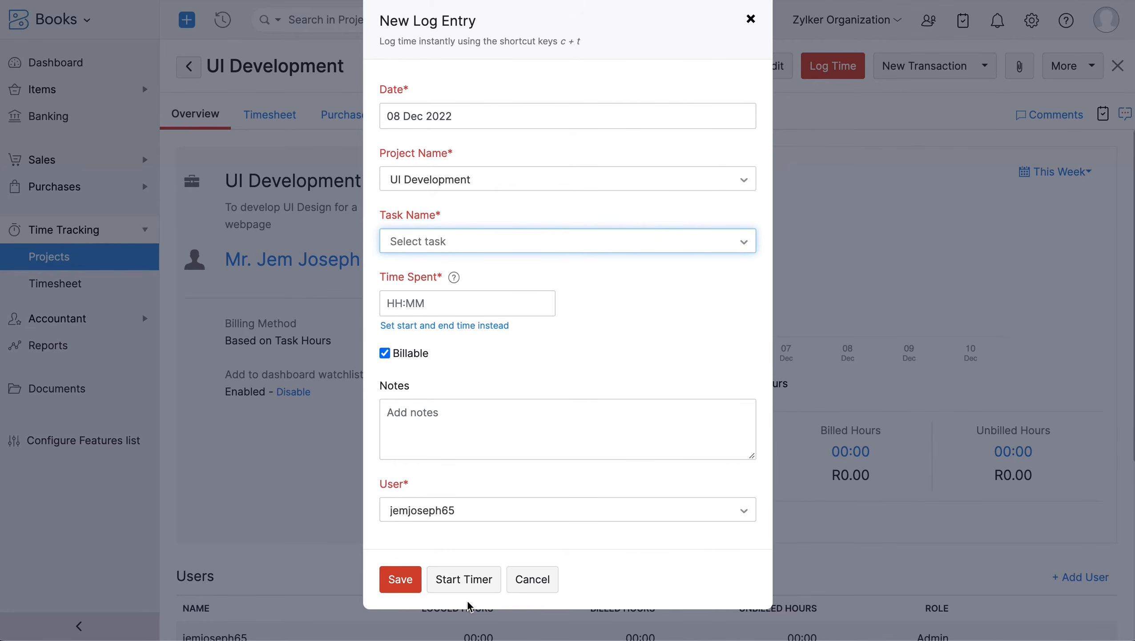
left_click(532, 580)
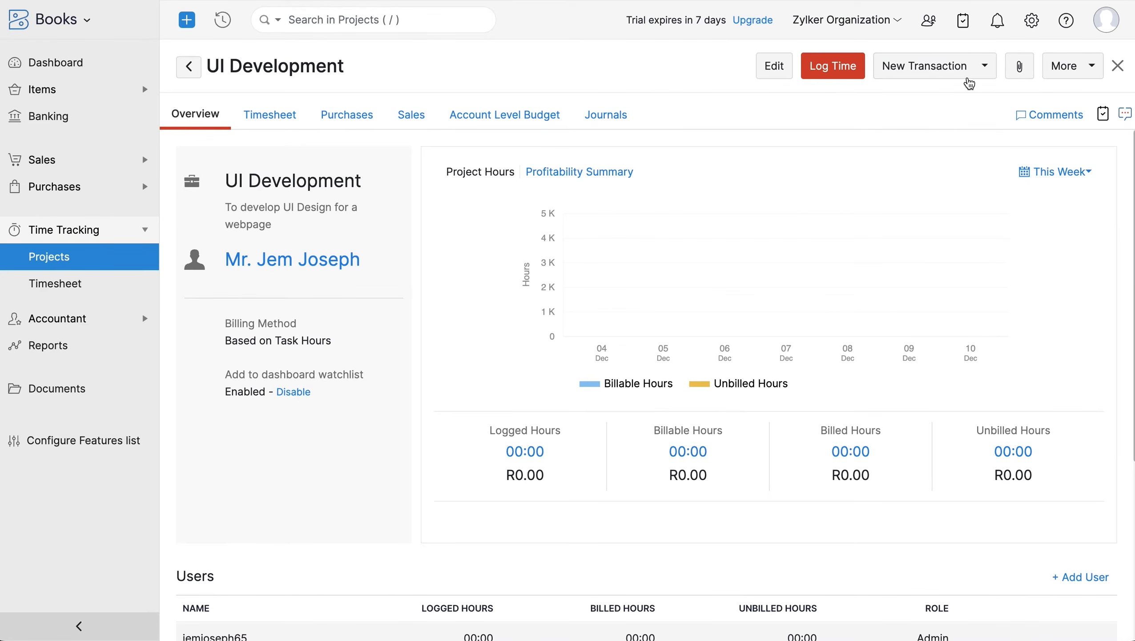
left_click(965, 75)
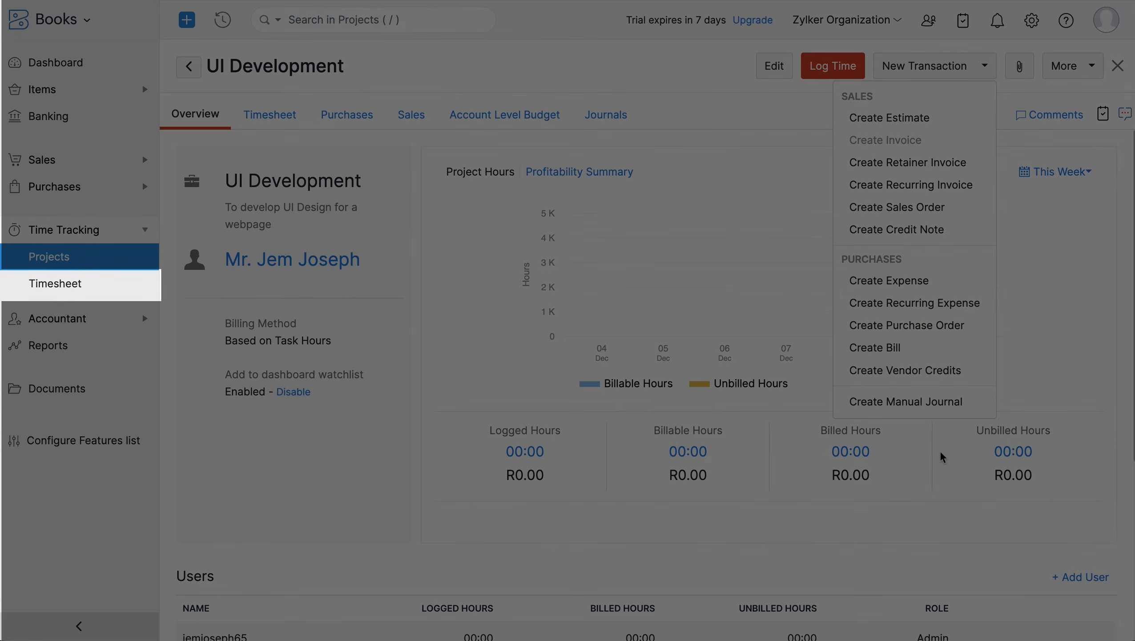
left_click(943, 457)
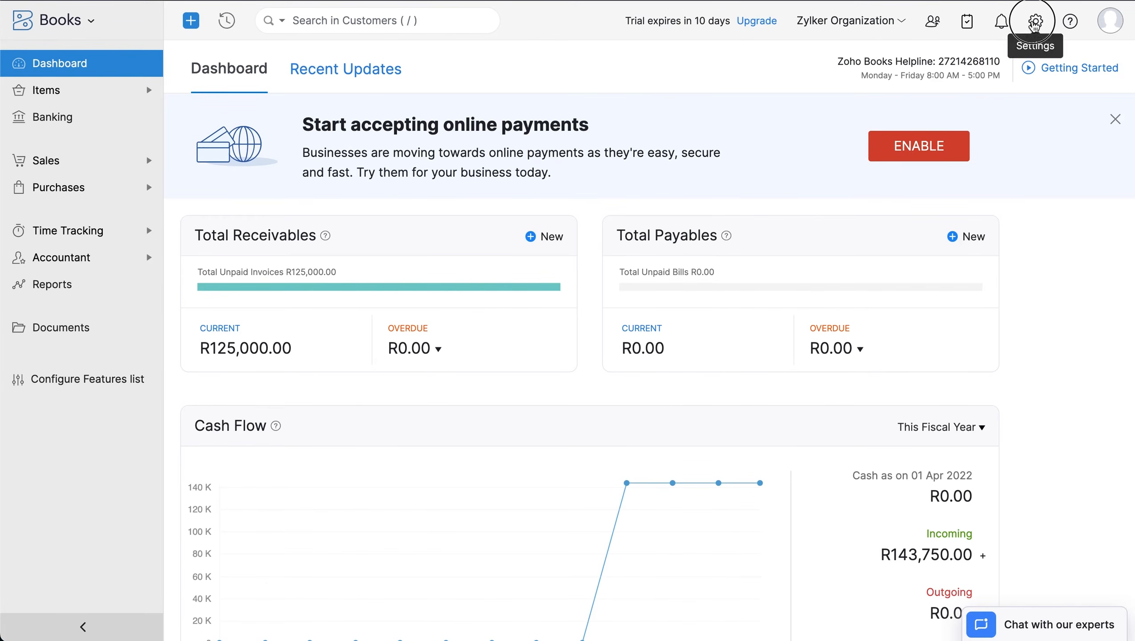
- In Client Portal preferences, allow customer reviews, sales orders, projects and timesheets, then save
left_click(1036, 20)
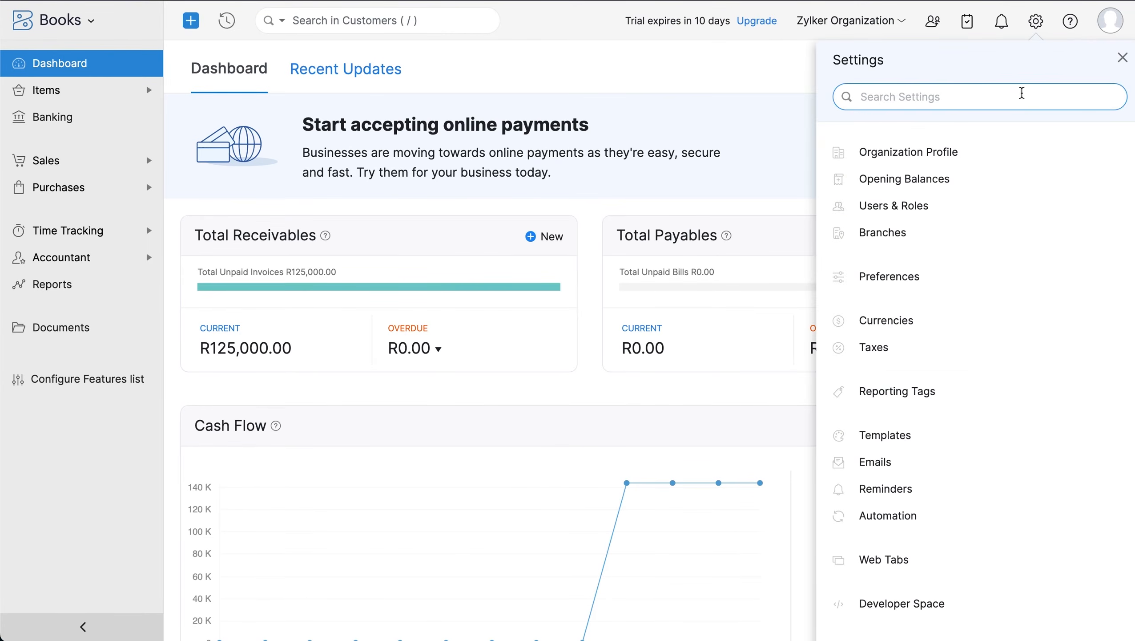
left_click(987, 268)
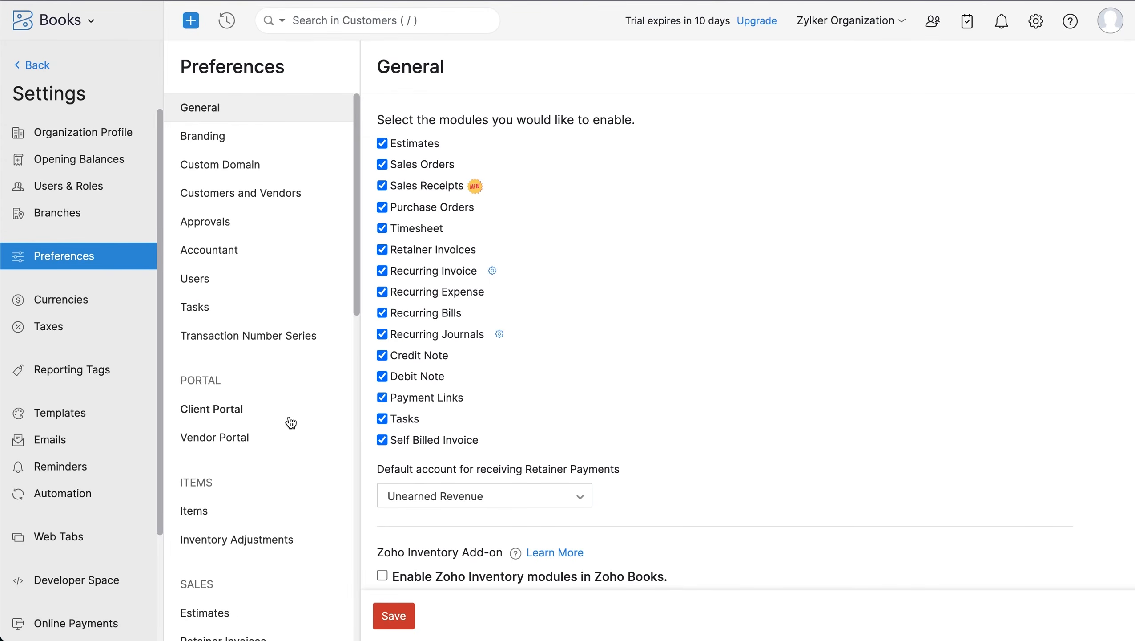
left_click(290, 421)
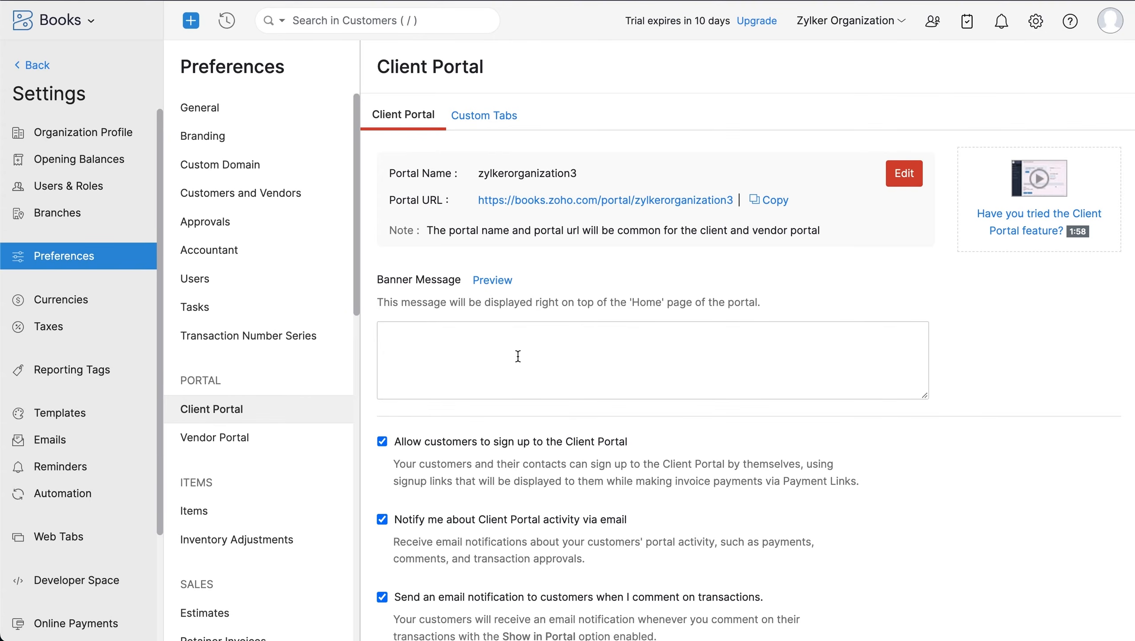
scroll(518, 356, "down", 5)
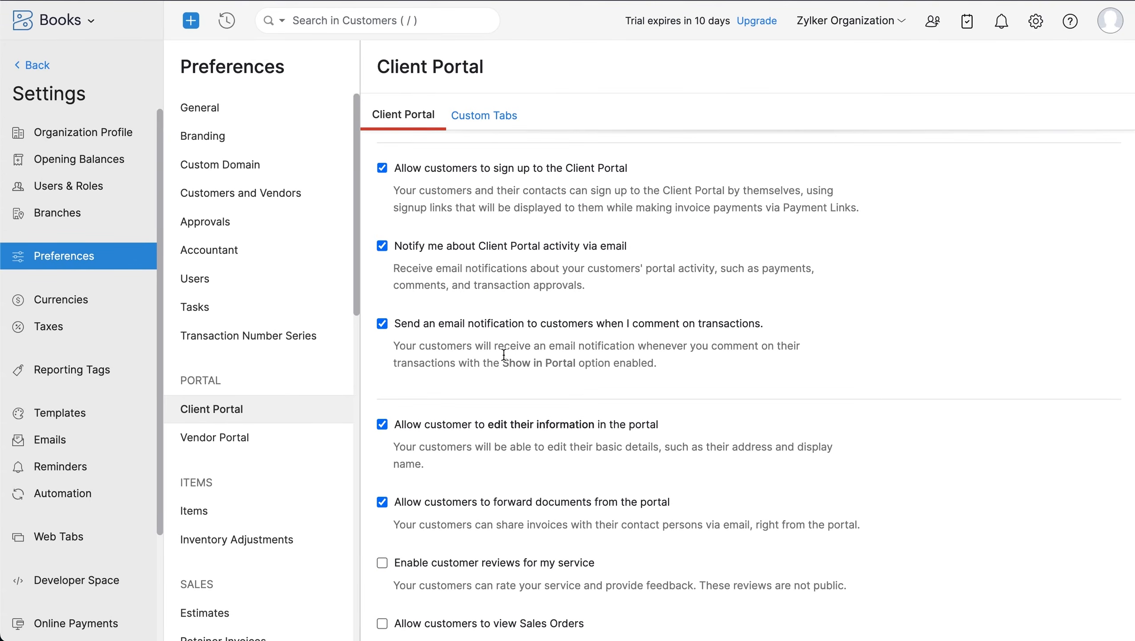
scroll(502, 357, "down", 3)
left_click(382, 379)
left_click(381, 499)
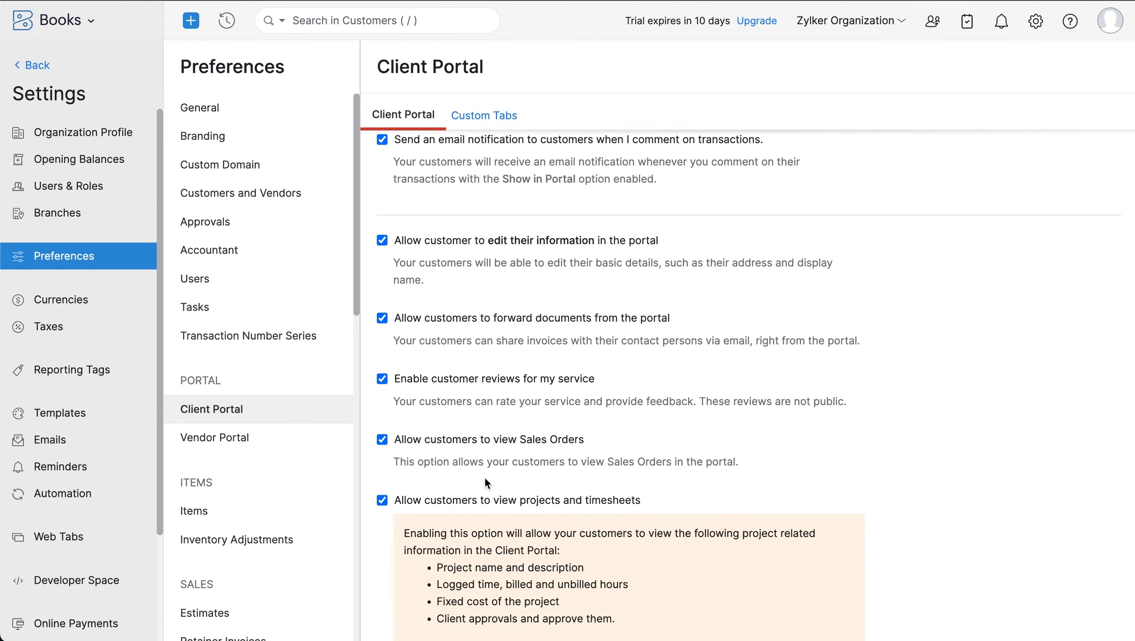
scroll(485, 476, "down", 5)
left_click(398, 578)
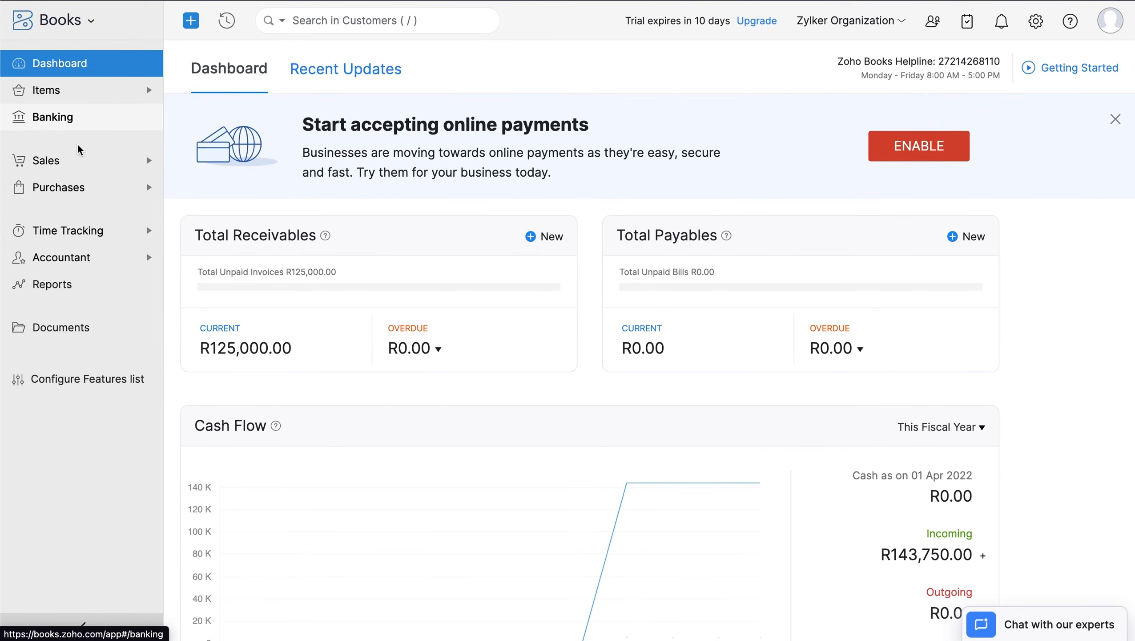
- Open the customer's record and enable client portal access for its contact, then save
left_click(88, 164)
left_click(101, 197)
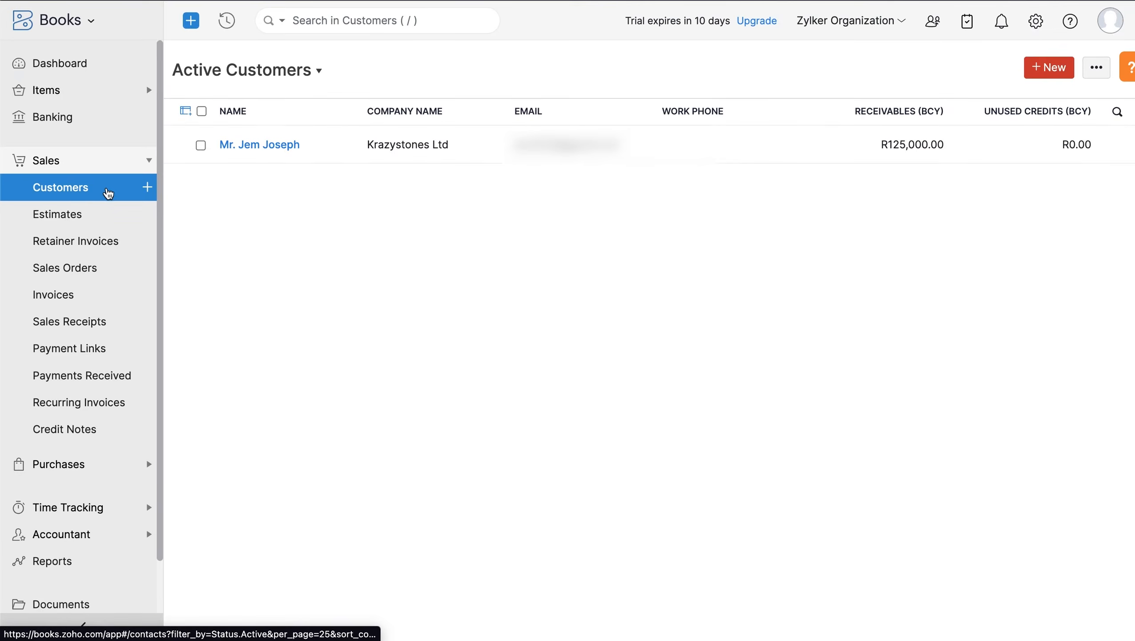
left_click(410, 151)
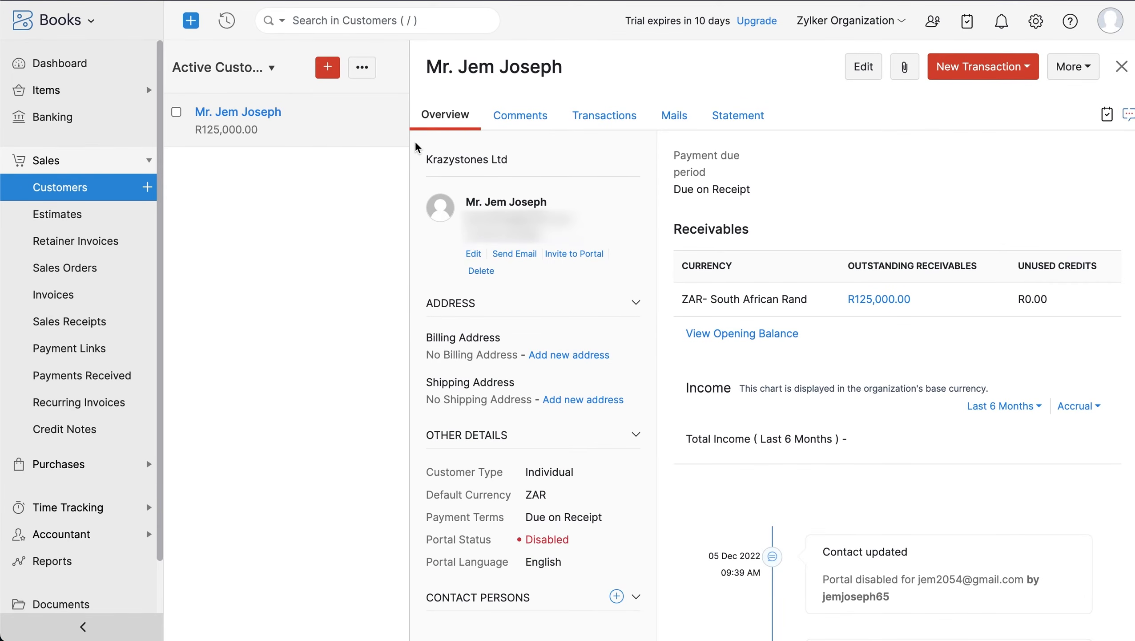
left_click(1079, 67)
left_click(1061, 174)
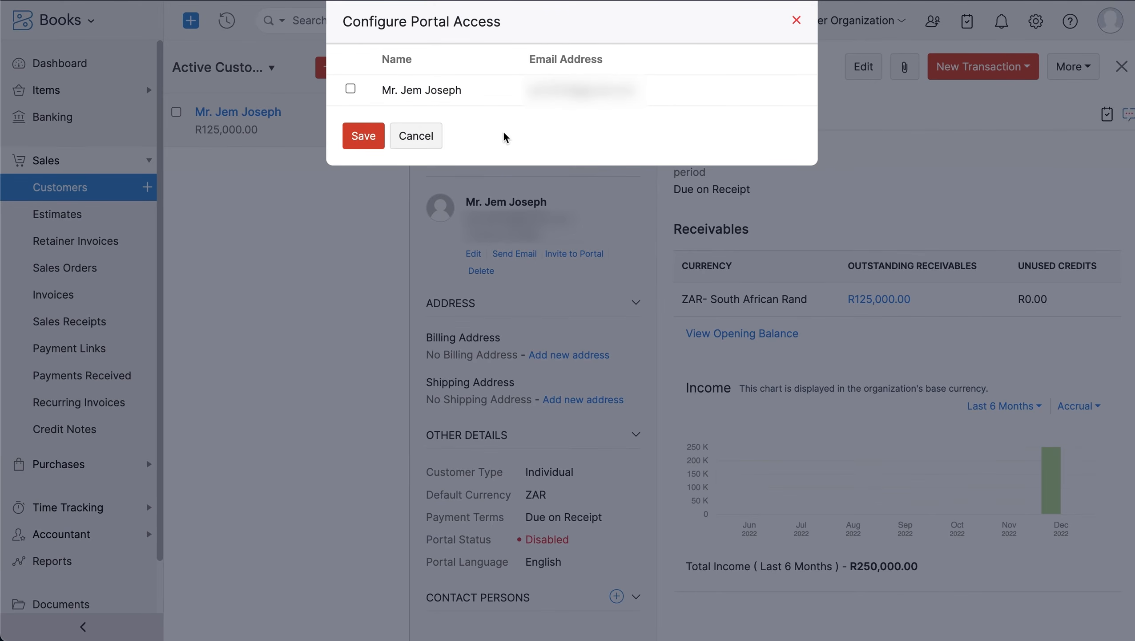
left_click(357, 92)
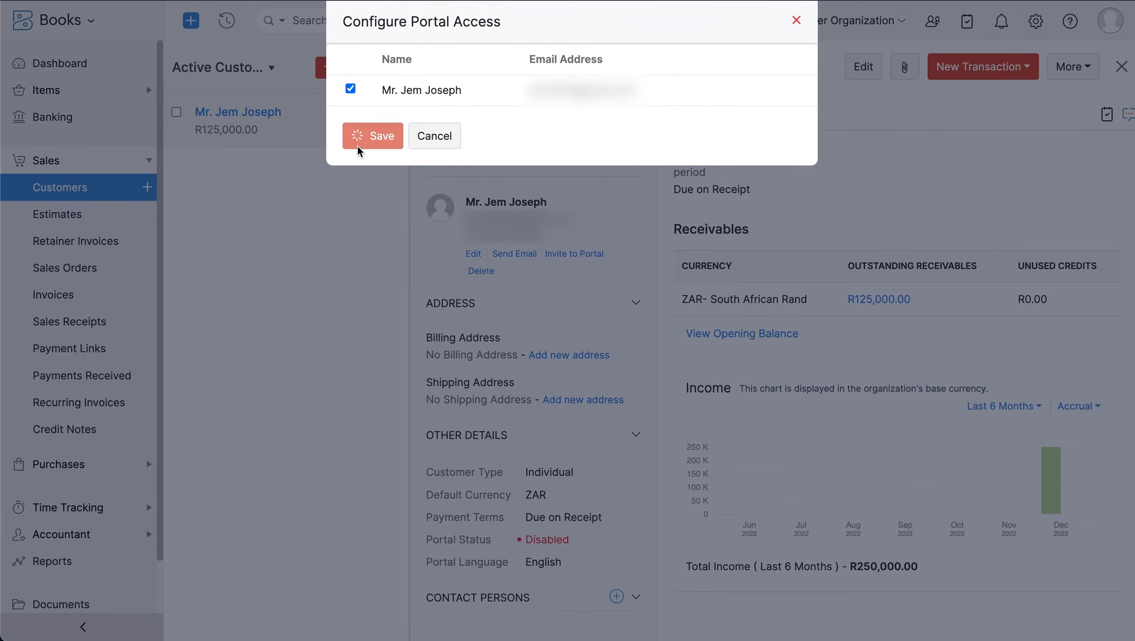
left_click(360, 144)
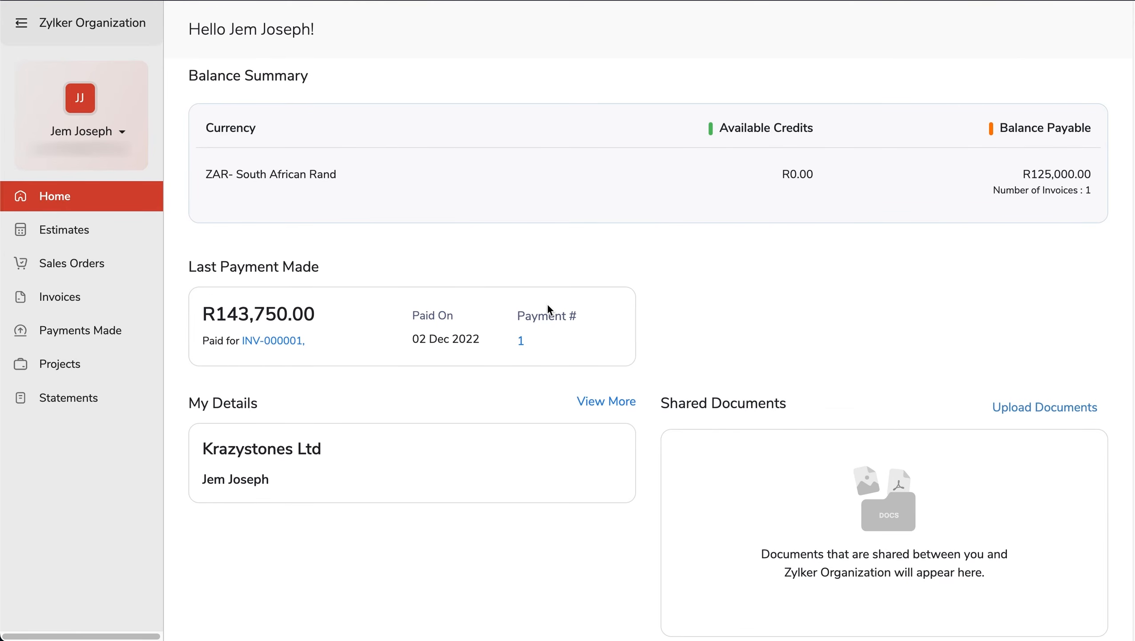
- Browse portal estimates, invoices, sales orders, payments, projects and statement, ending on invoices
left_click(140, 230)
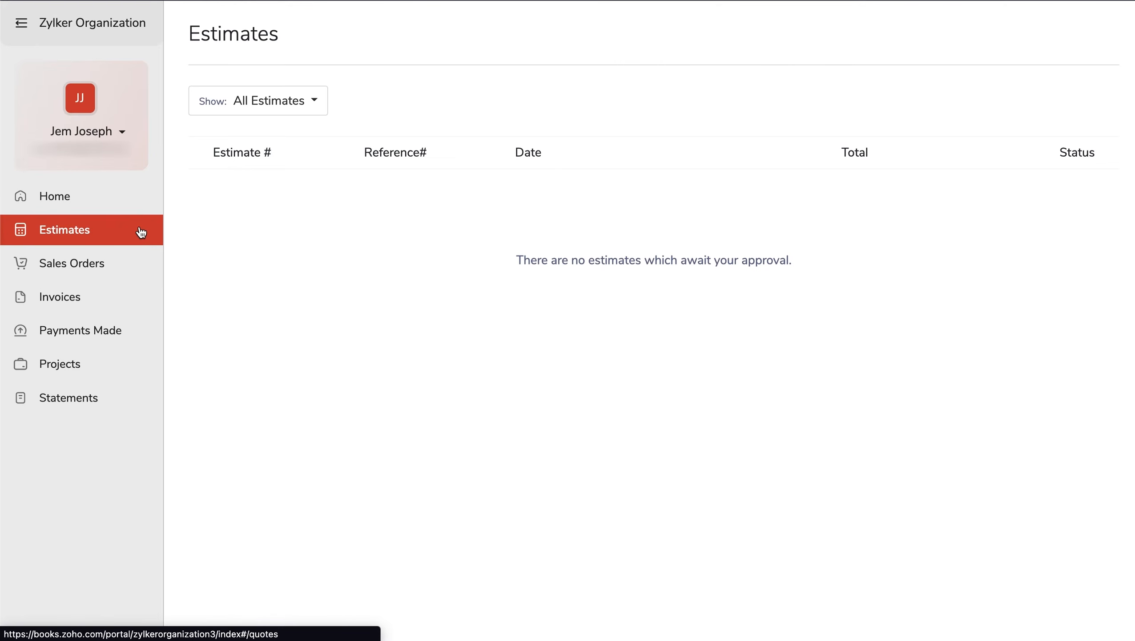
left_click(137, 298)
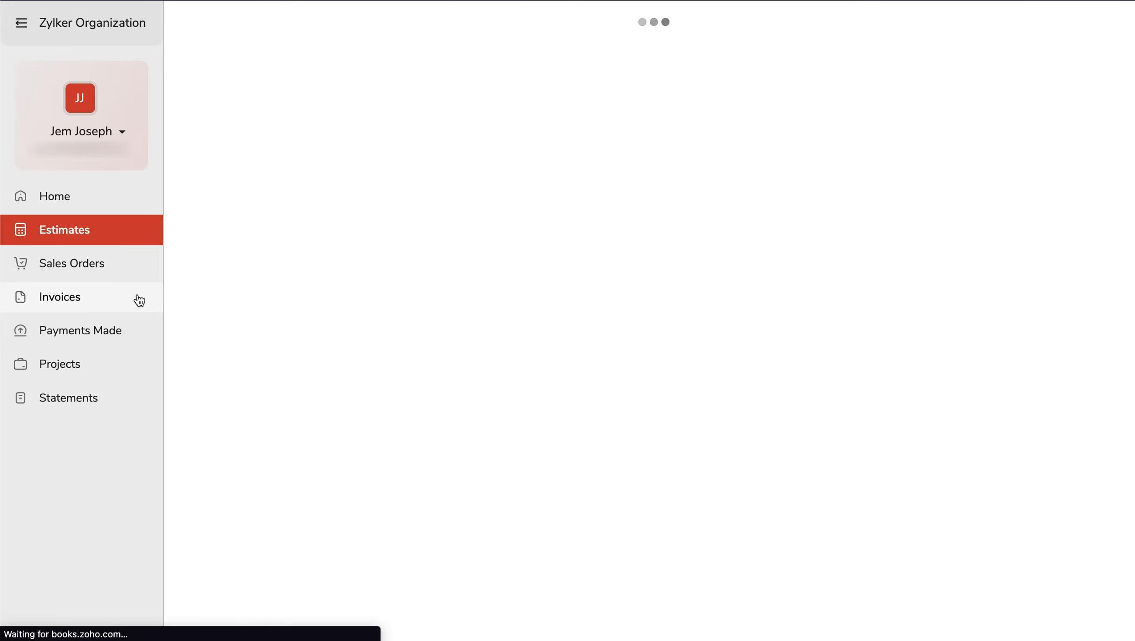
left_click(131, 270)
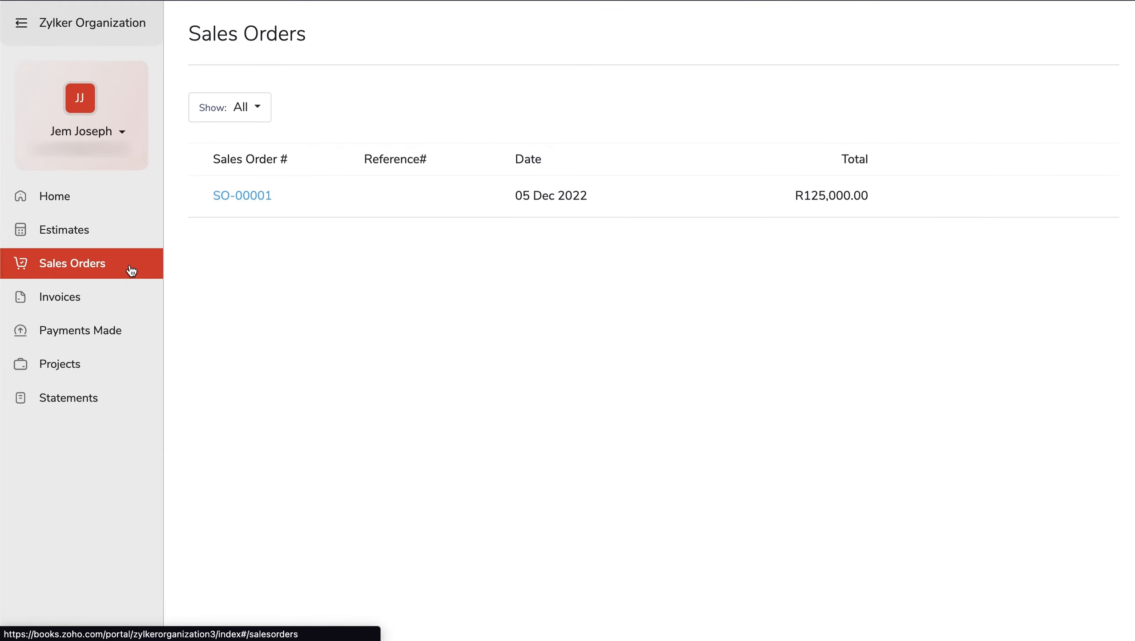
left_click(142, 331)
left_click(130, 367)
left_click(119, 399)
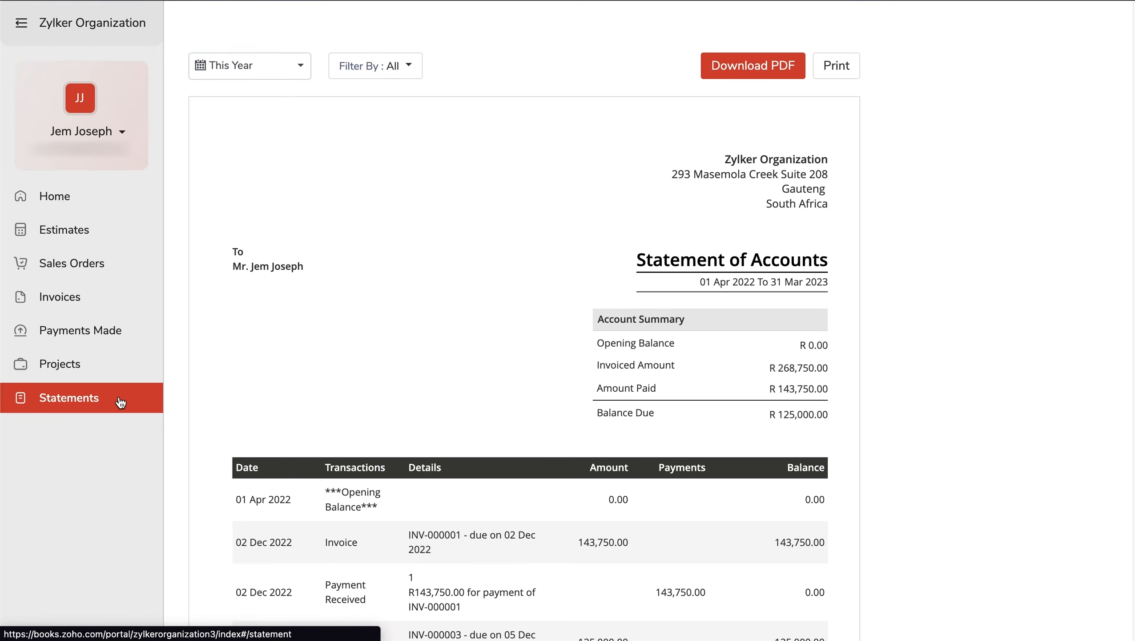
scroll(319, 424, "down", 4)
left_click(107, 295)
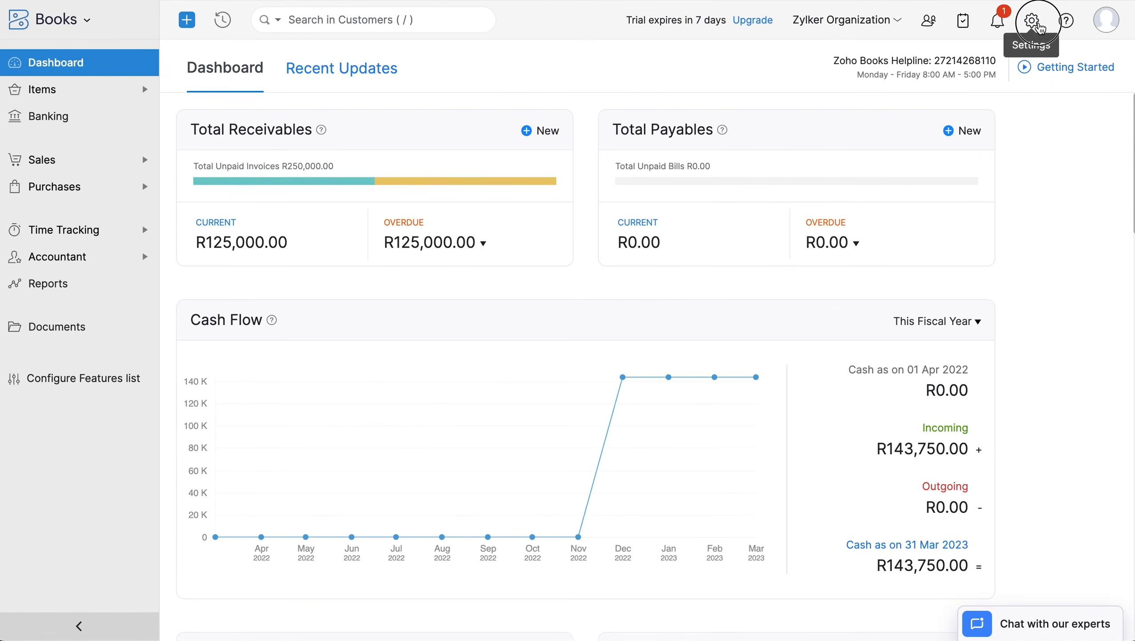
- Start a new automated reminder, choosing the sender address and entering the reminder name
left_click(1032, 19)
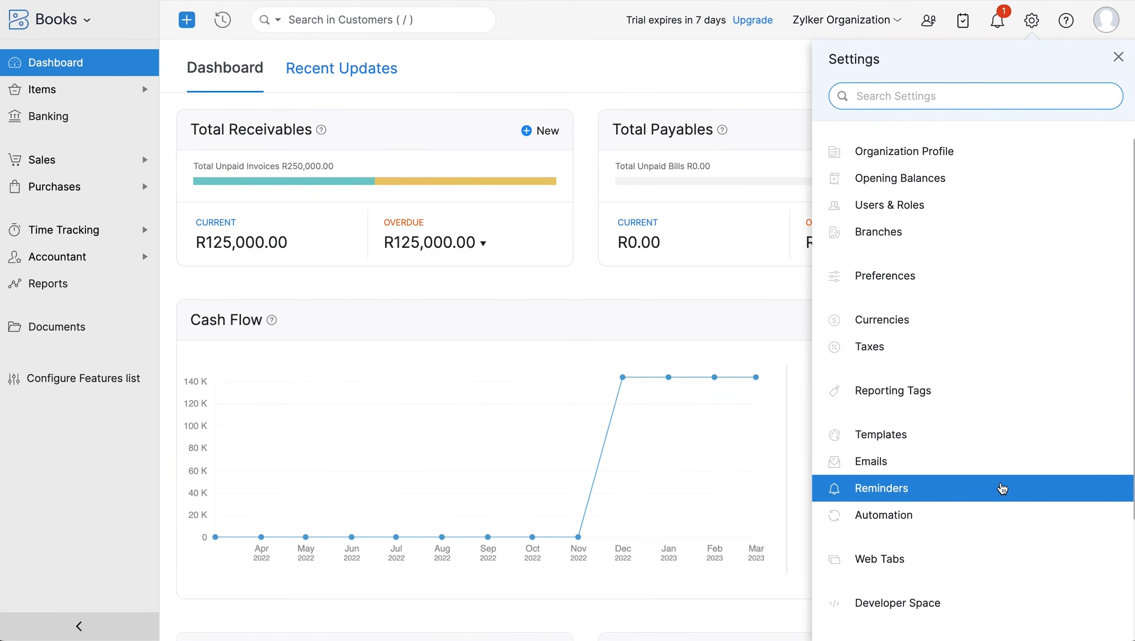
left_click(1002, 487)
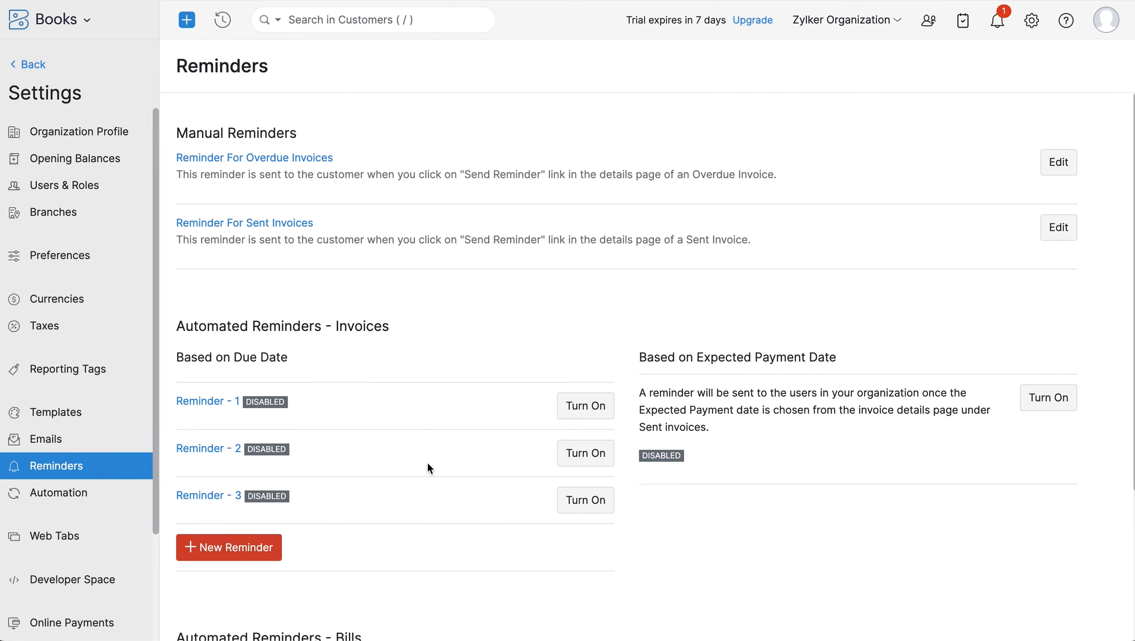
left_click(264, 548)
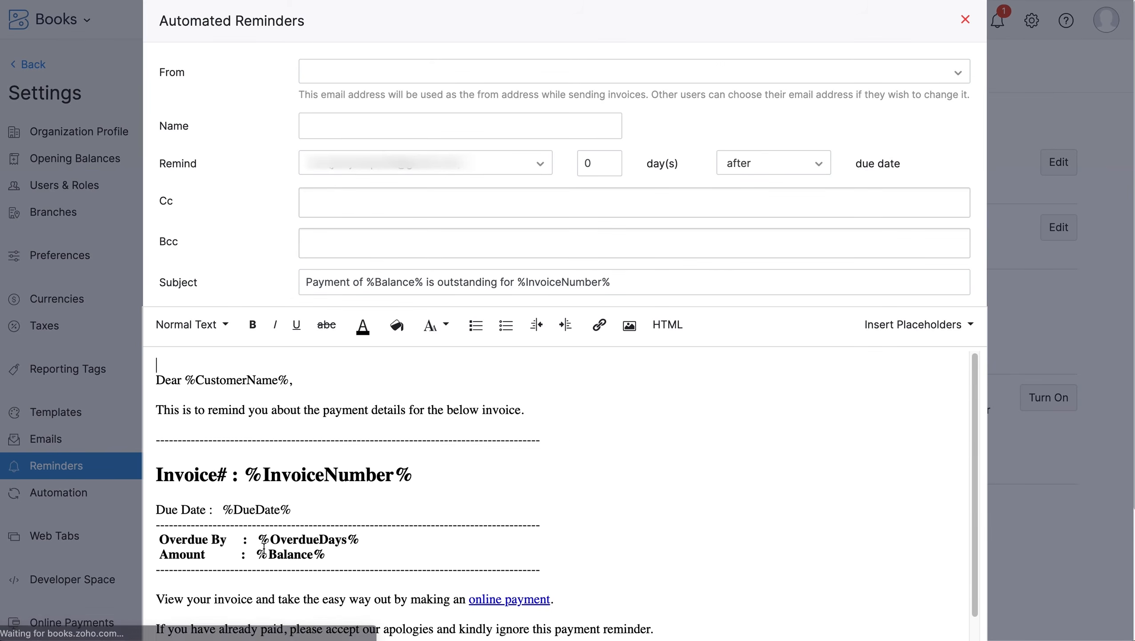
left_click(435, 81)
left_click(435, 139)
left_click(436, 131)
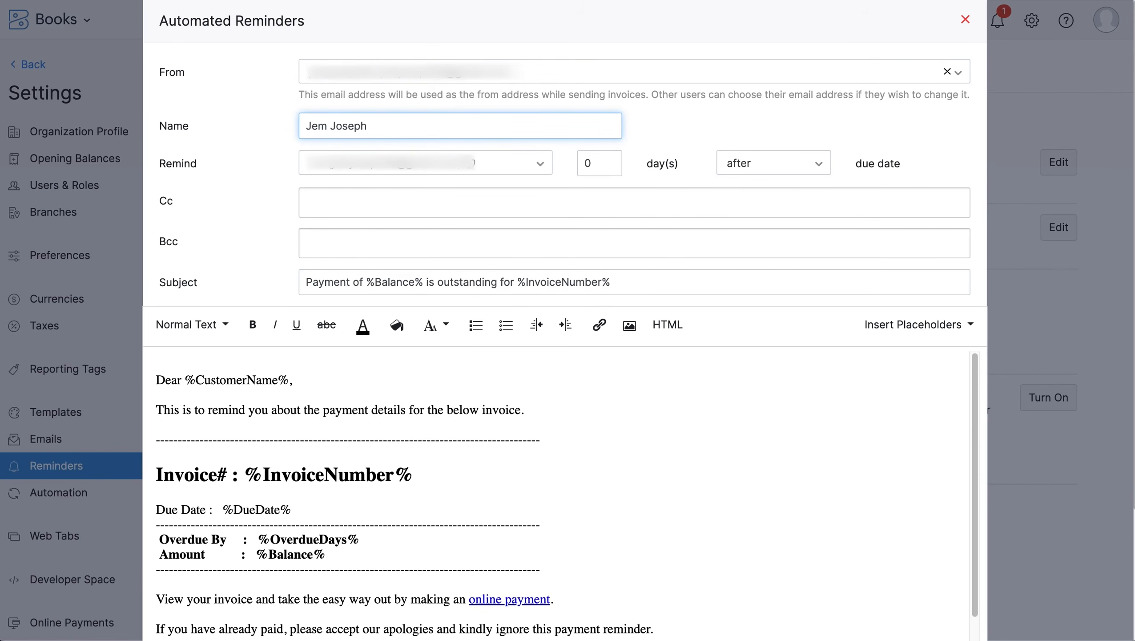
- Set the reminder to go out 1 day after the due date and save it
left_click(614, 166)
key("BackSpace")
type("1")
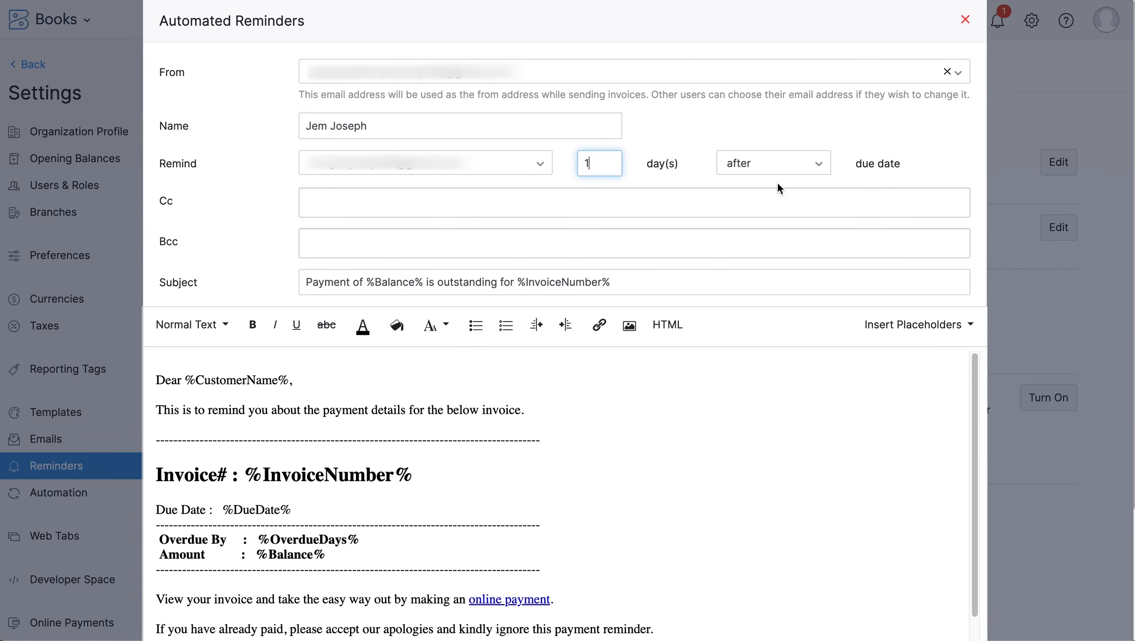
scroll(505, 368, "down", 8)
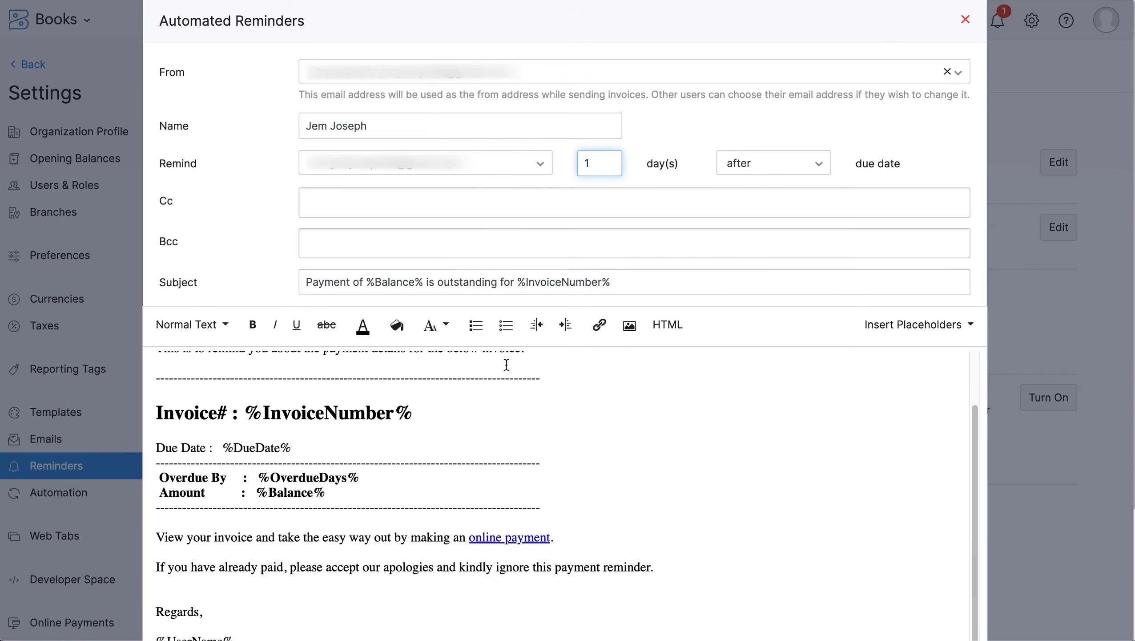
scroll(505, 372, "down", 1)
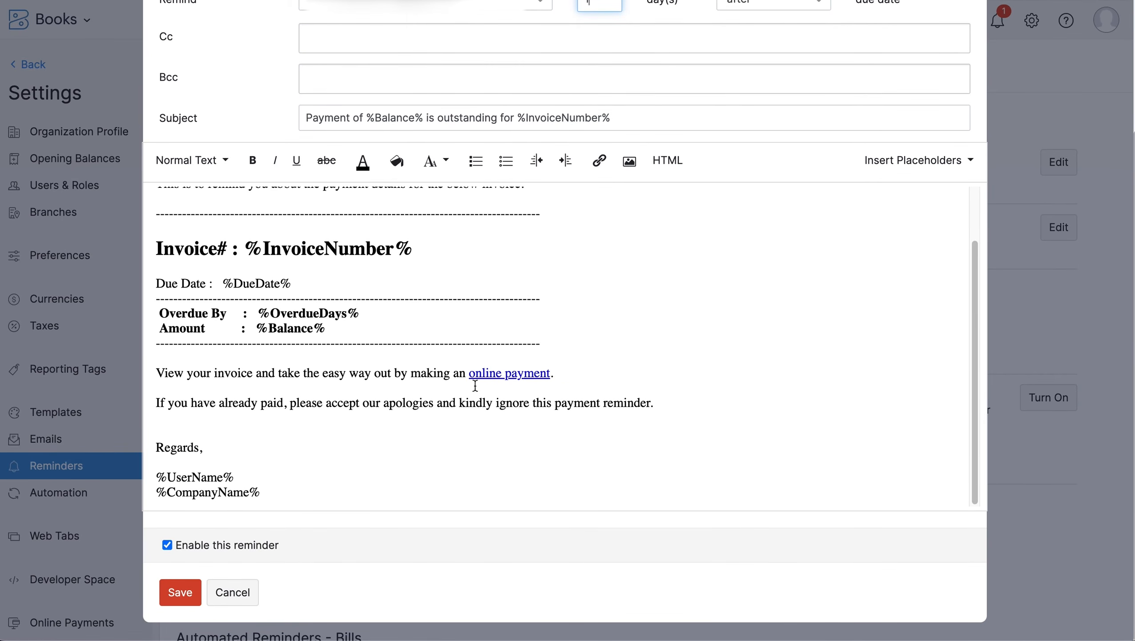
left_click(184, 592)
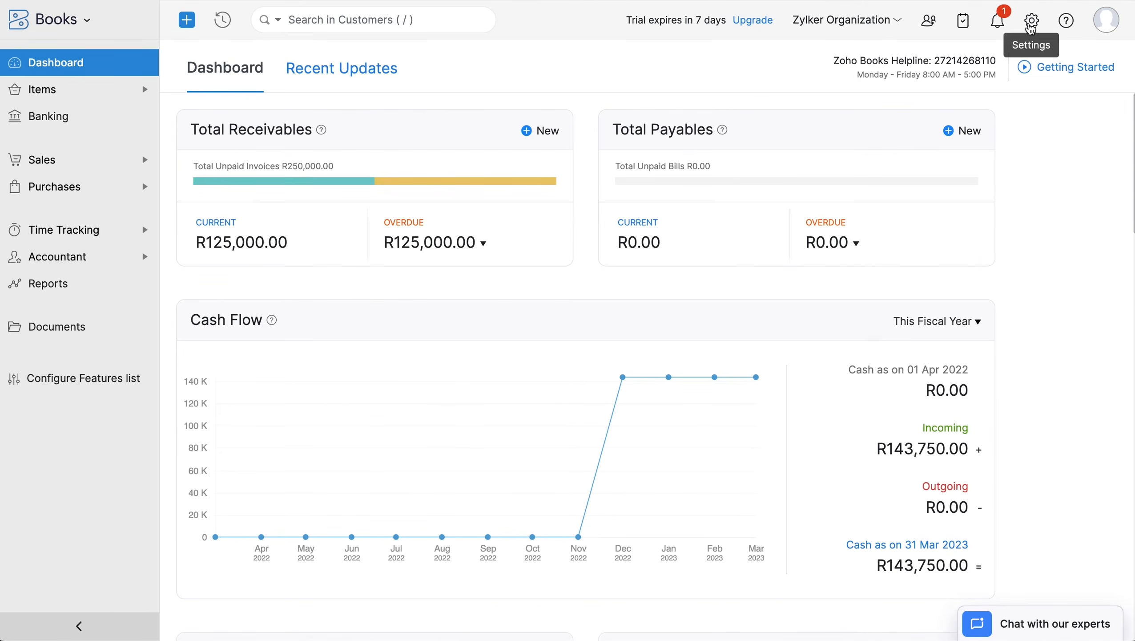
- Review the Automation settings: email alerts, in-app notifications, field updates, webhooks, custom functions, schedules
left_click(1031, 20)
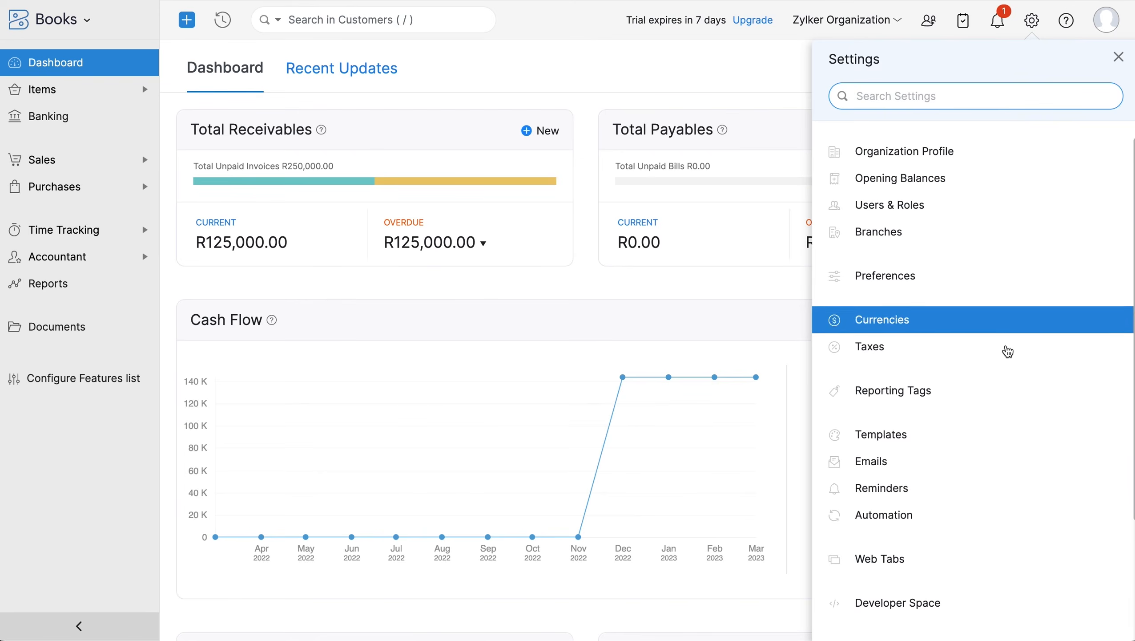
left_click(1010, 515)
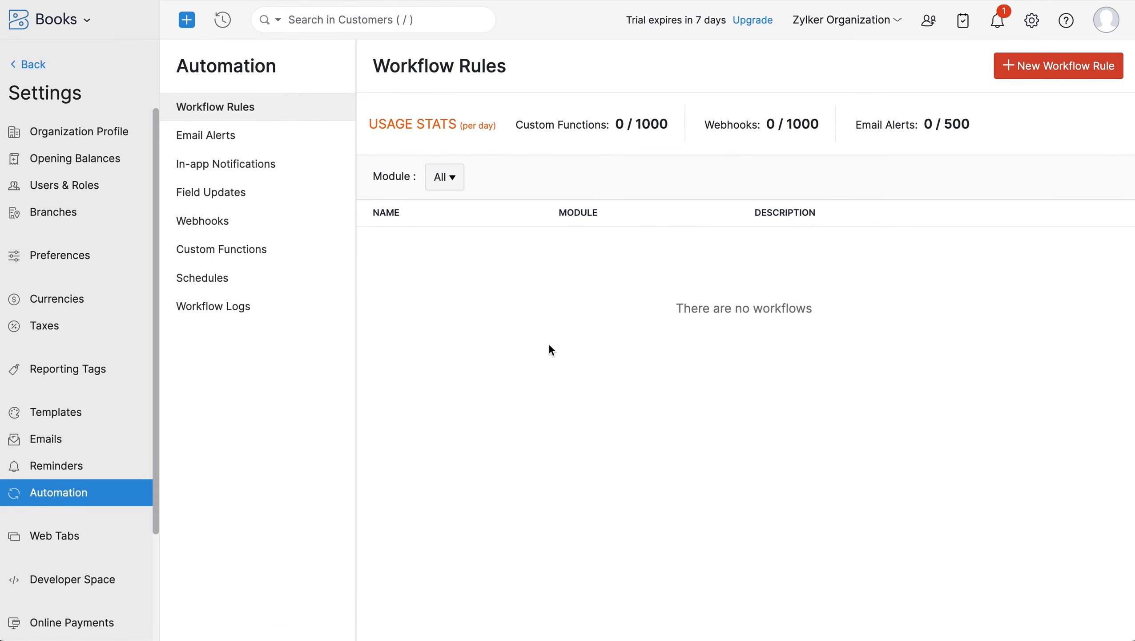
left_click(296, 145)
left_click(299, 162)
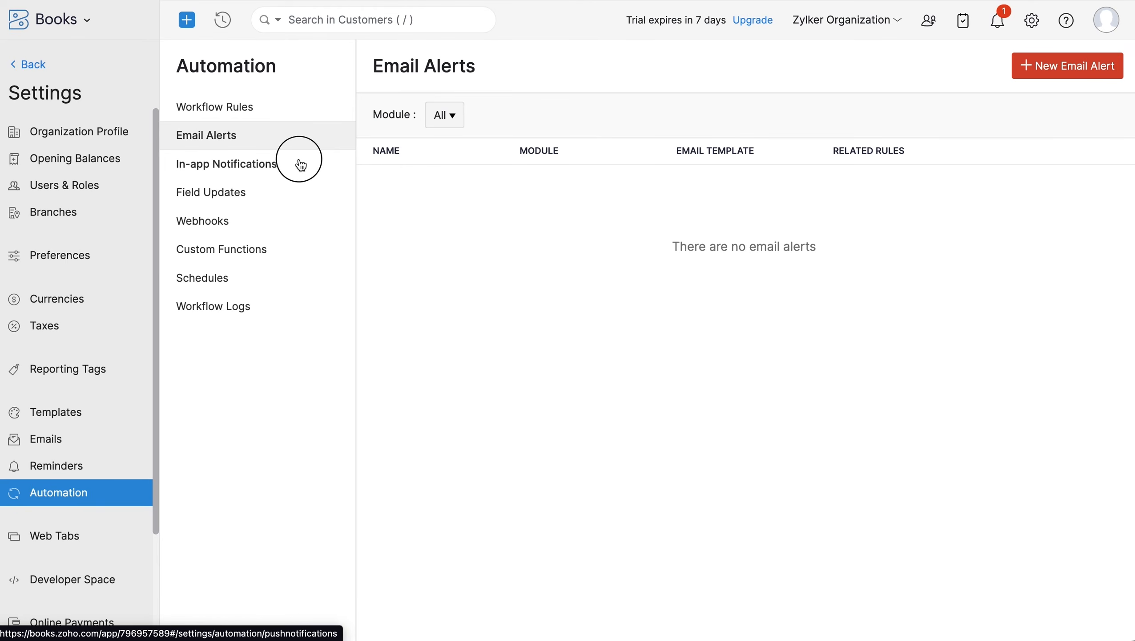
left_click(302, 199)
left_click(300, 226)
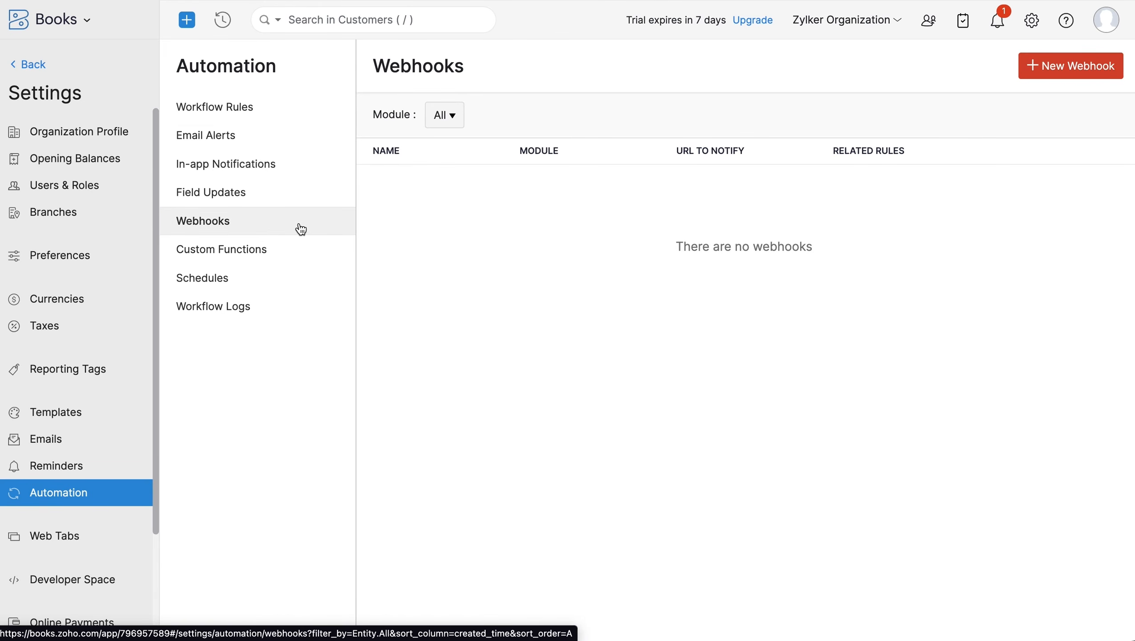
left_click(300, 248)
left_click(302, 283)
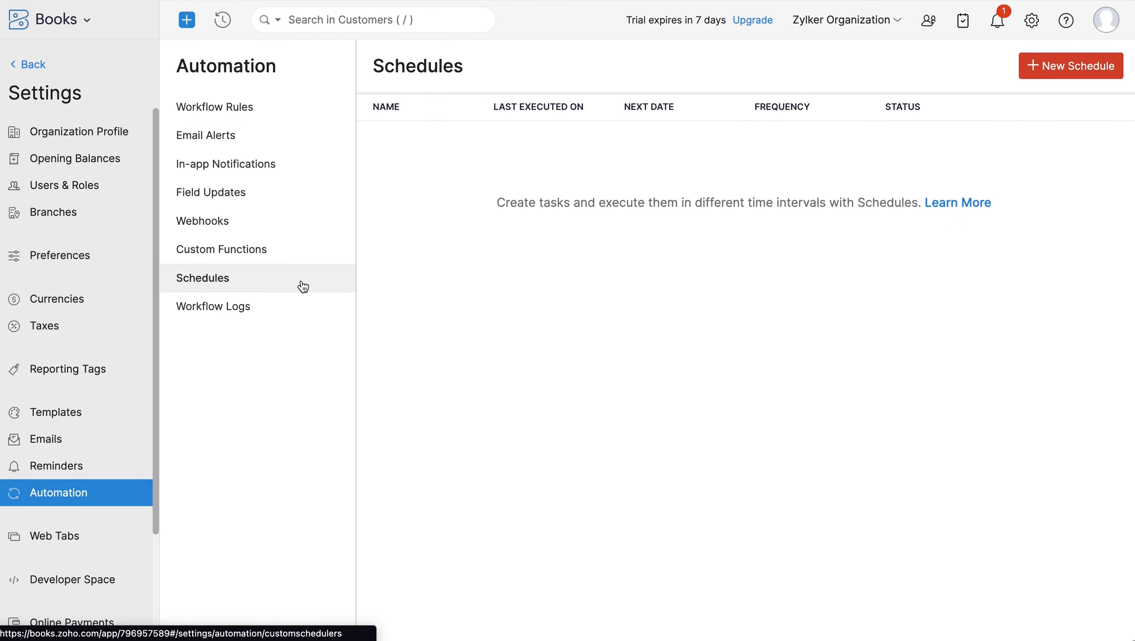
- Go to the Online Payments gateway settings
left_click(1032, 21)
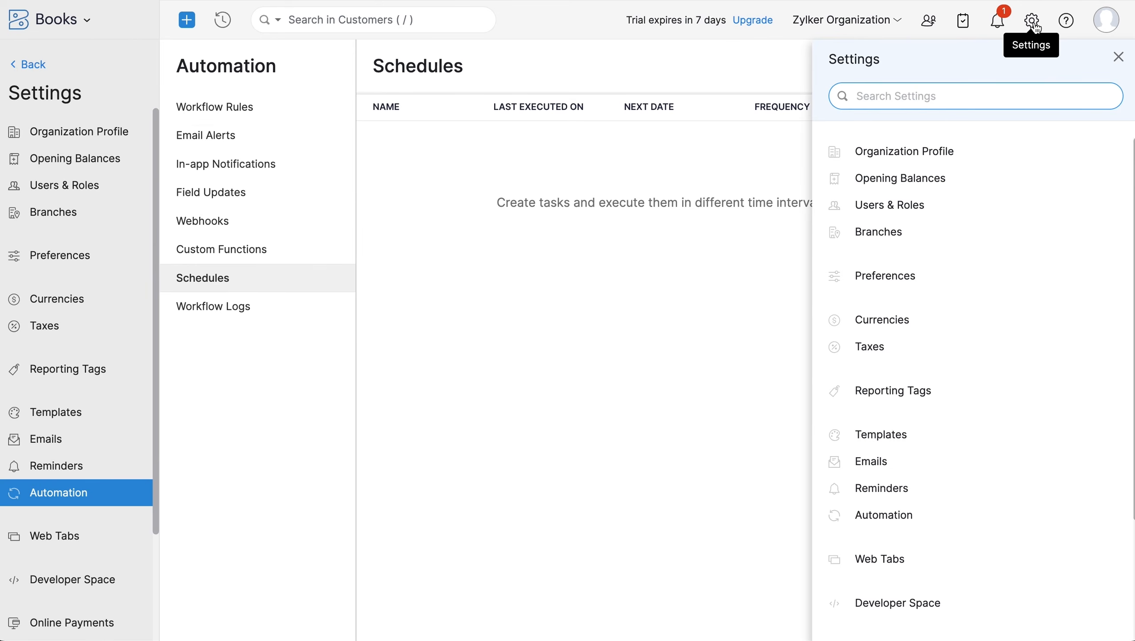
scroll(987, 269, "down", 3)
left_click(965, 493)
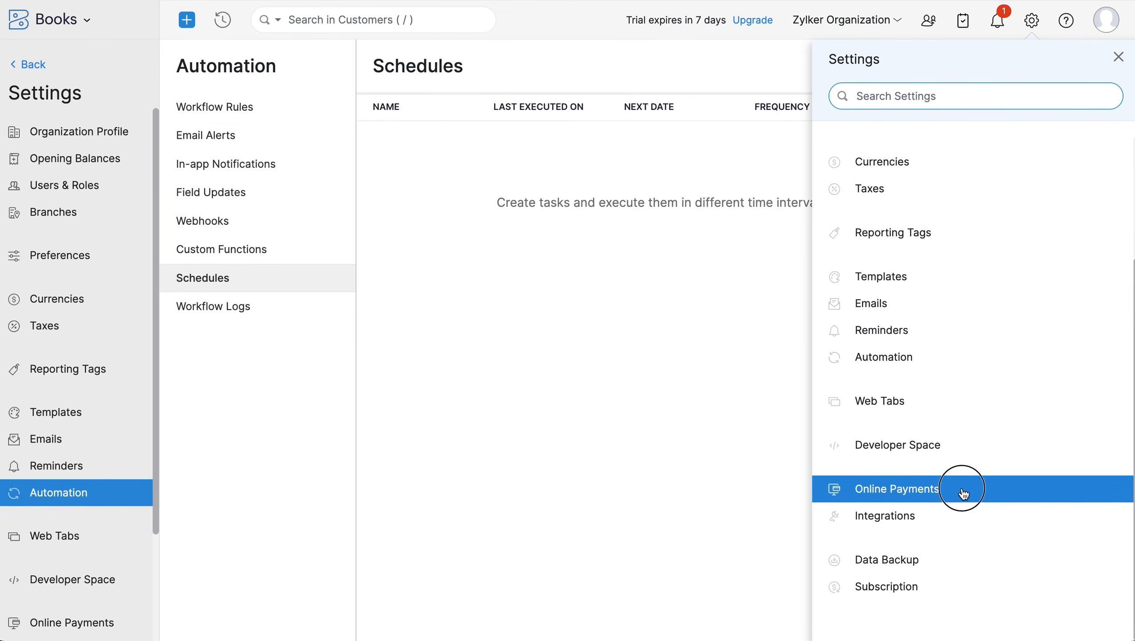
- Scroll through the Stripe, PayPal, Authorize.Net and other payment gateway options
scroll(962, 484, "down", 2)
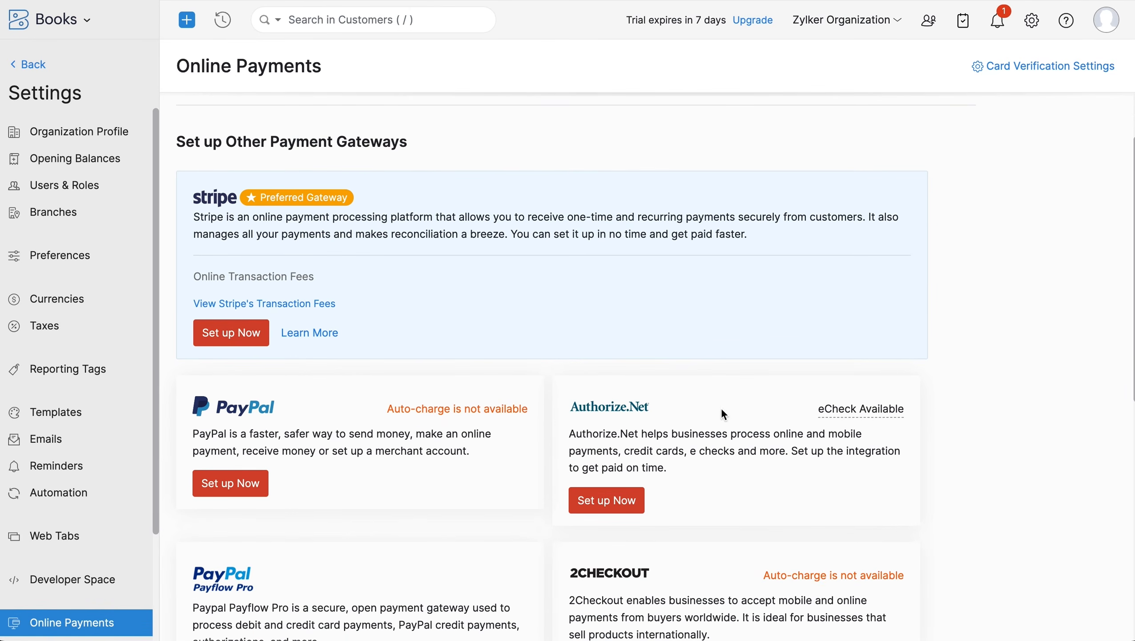
scroll(305, 261, "down", 5)
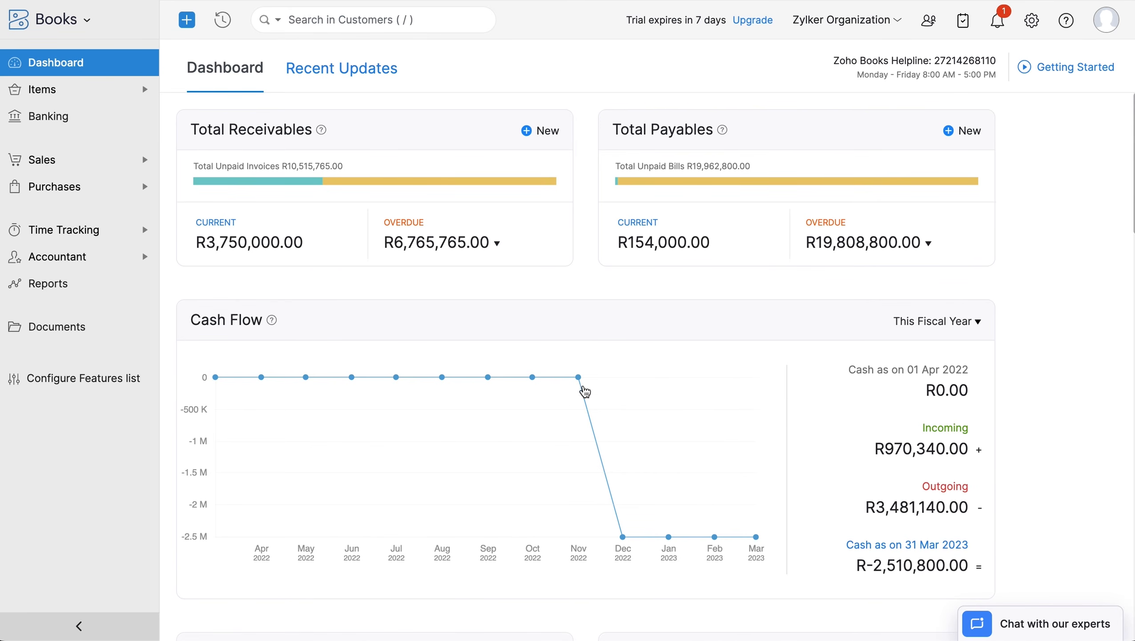
- Review dashboard income, projects and account watchlist, then view Recent Updates and the profile panel
scroll(454, 465, "down", 10)
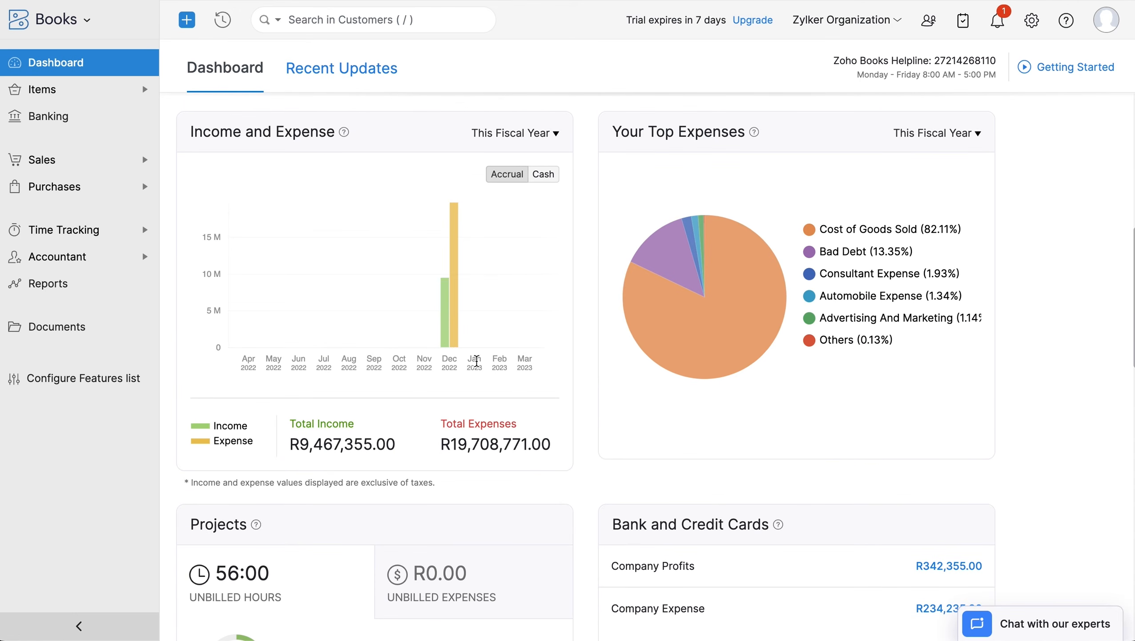
scroll(757, 410, "down", 1)
scroll(757, 411, "down", 3)
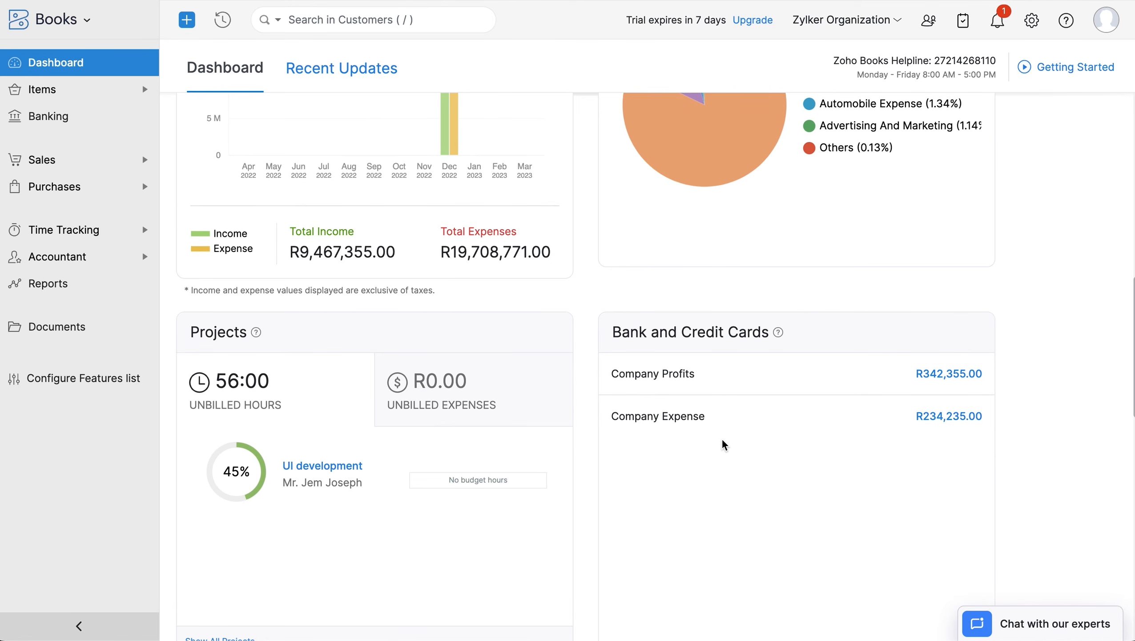
scroll(723, 443, "down", 7)
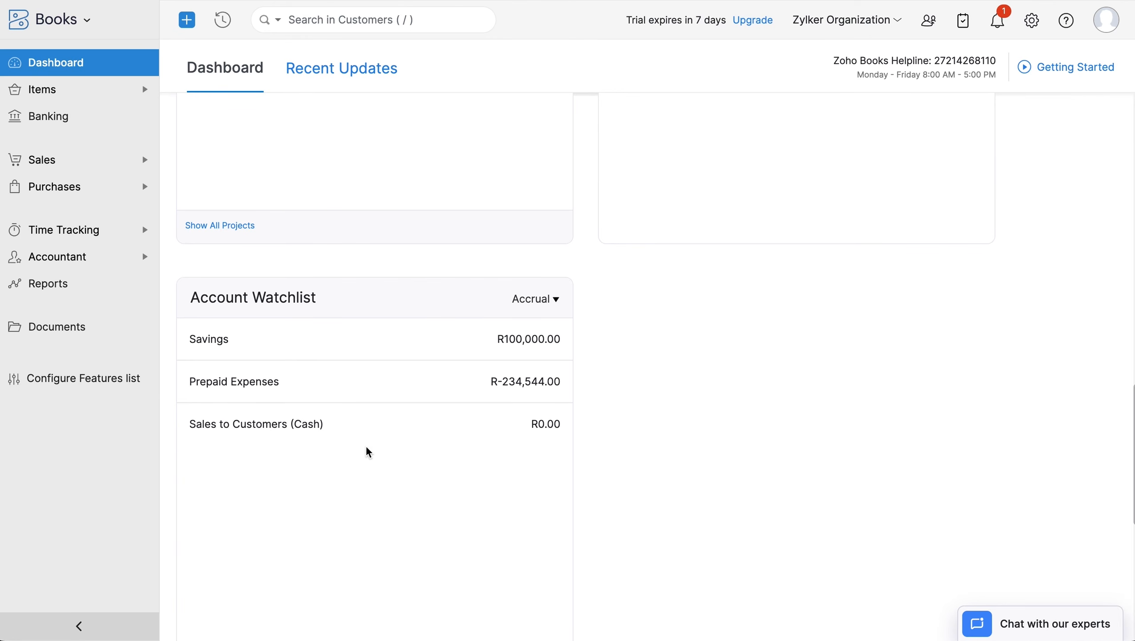
left_click(325, 56)
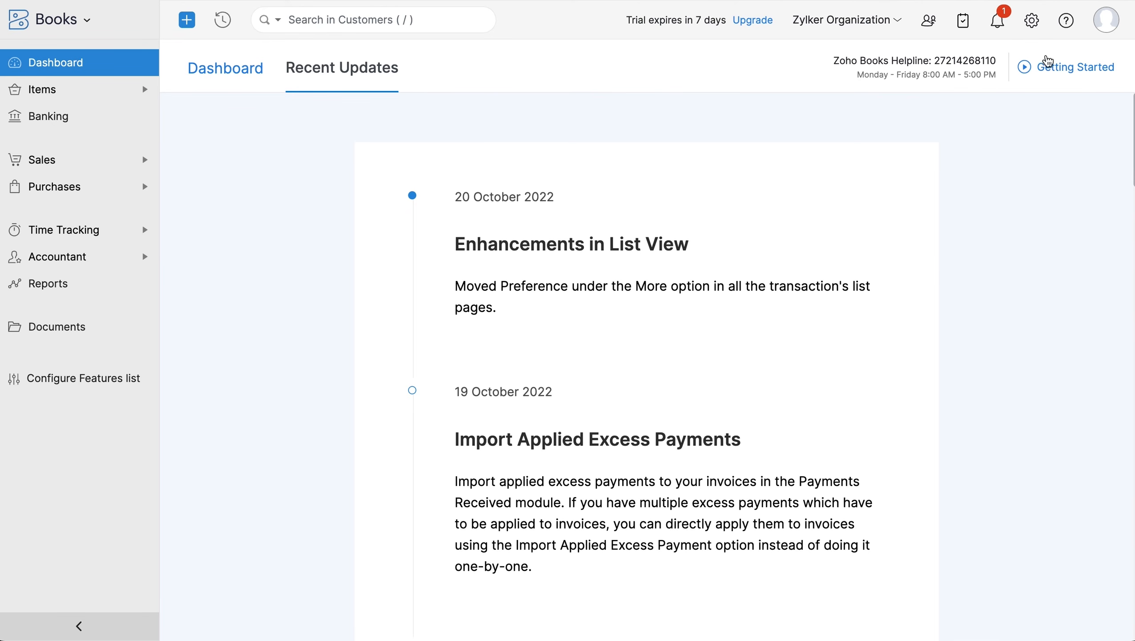
left_click(1108, 22)
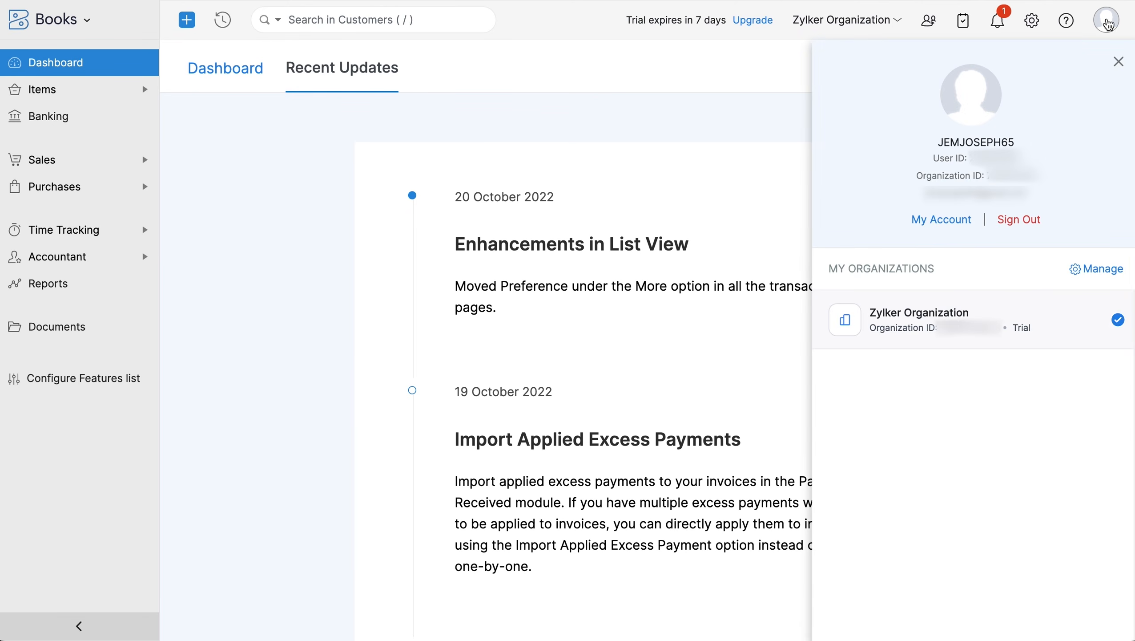